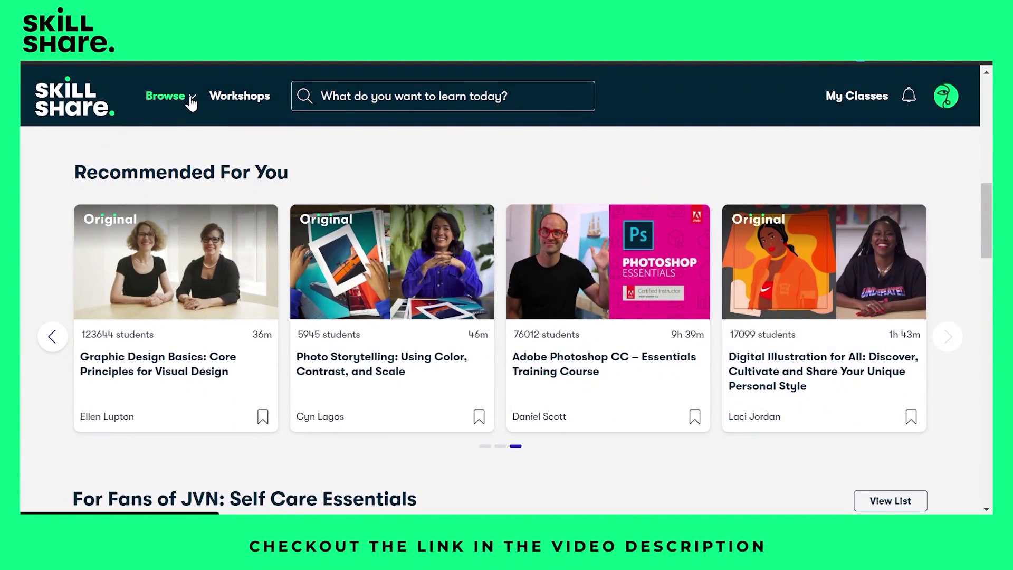
# Step: Open the Skillshare class categories and scroll down to the illustration classes
pyautogui.click(191, 100)
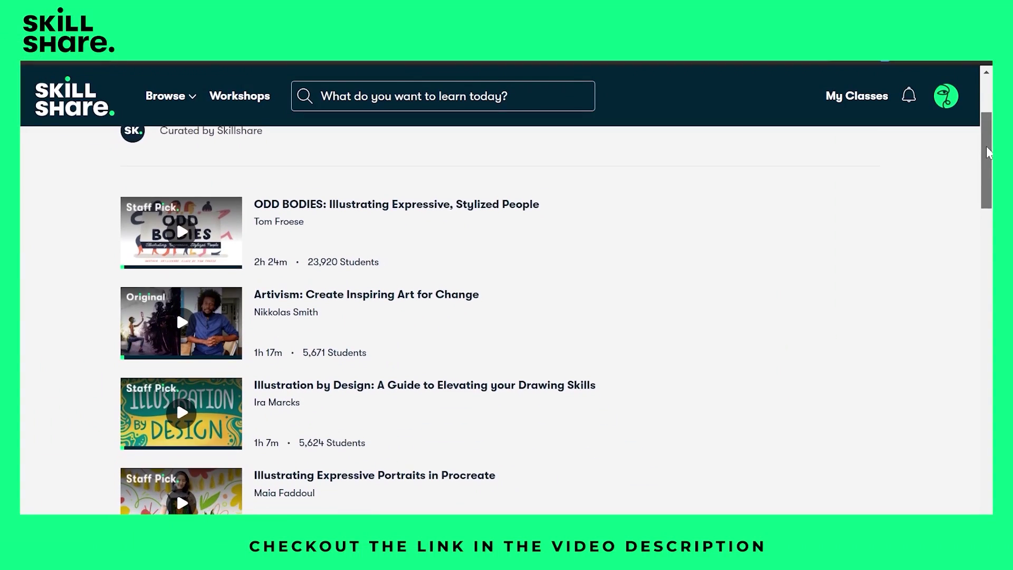
pyautogui.moveTo(988, 152); pyautogui.dragTo(988, 217)
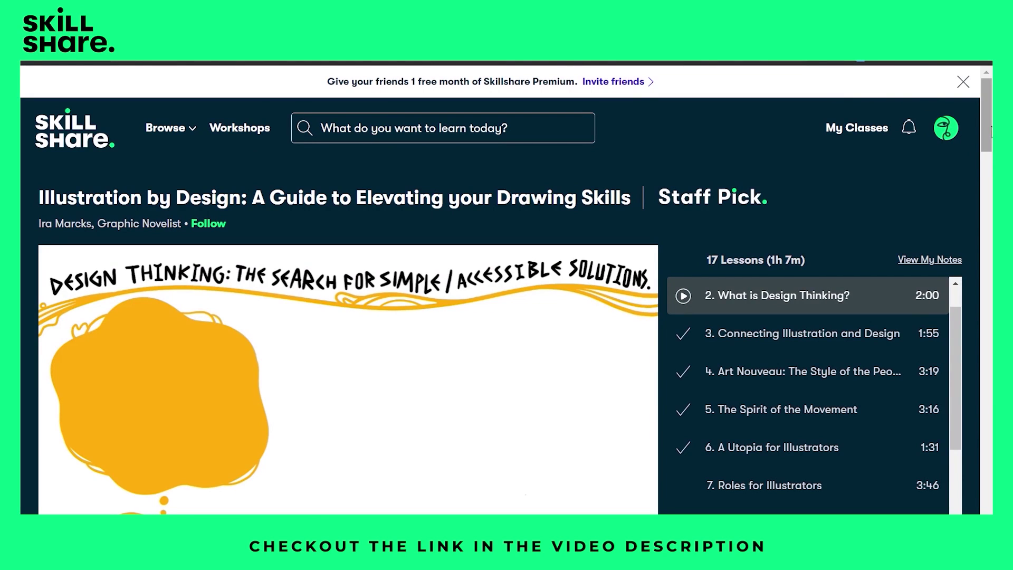
# Step: Scroll the Illustration by Design class page, close the mini-player, and play lesson 2, 'What is Design Thinking?'
pyautogui.moveTo(987, 122); pyautogui.dragTo(988, 144)
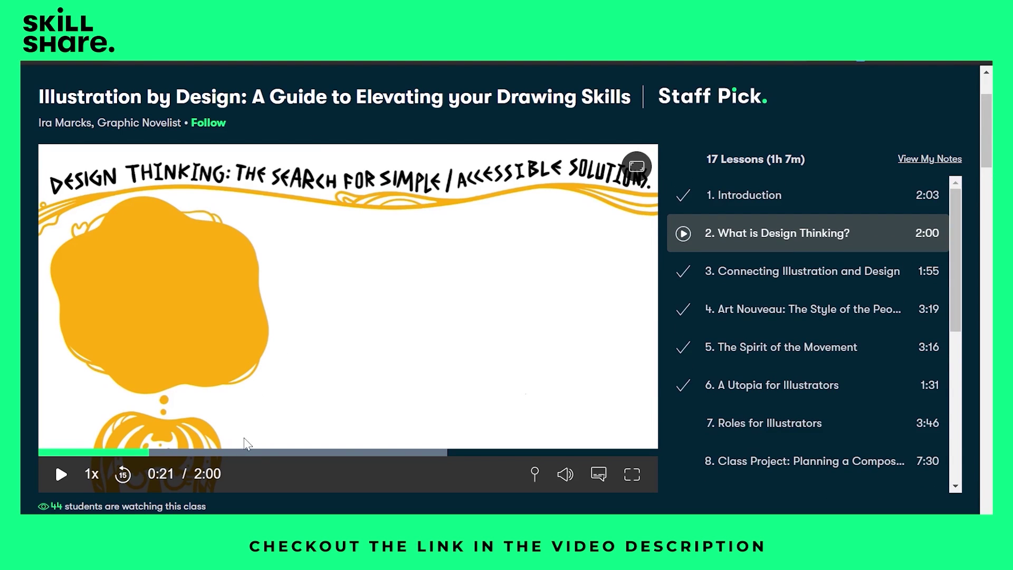
pyautogui.moveTo(986, 153); pyautogui.dragTo(984, 221)
pyautogui.moveTo(954, 368)
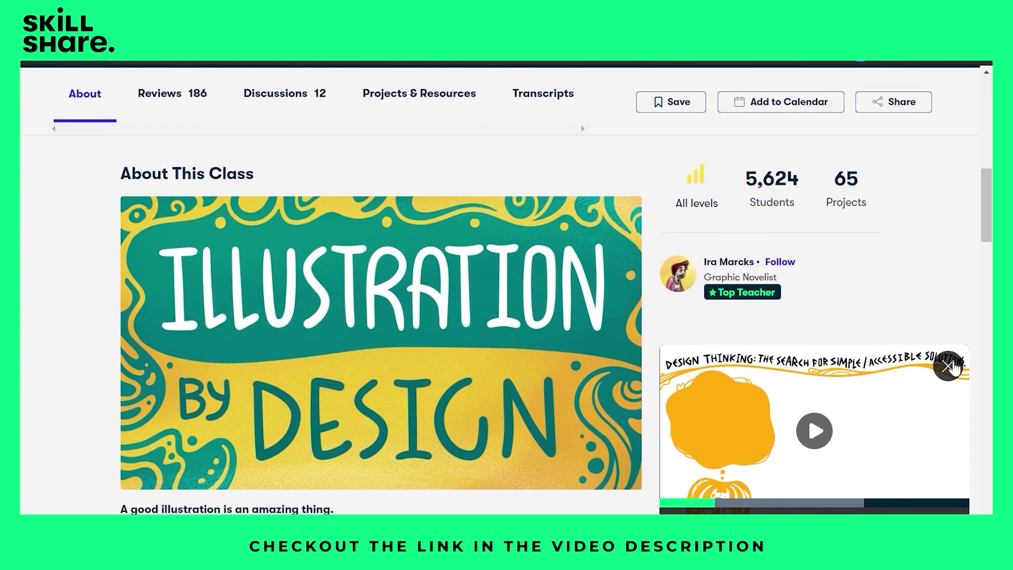
pyautogui.click(961, 368)
pyautogui.moveTo(987, 225); pyautogui.dragTo(991, 329)
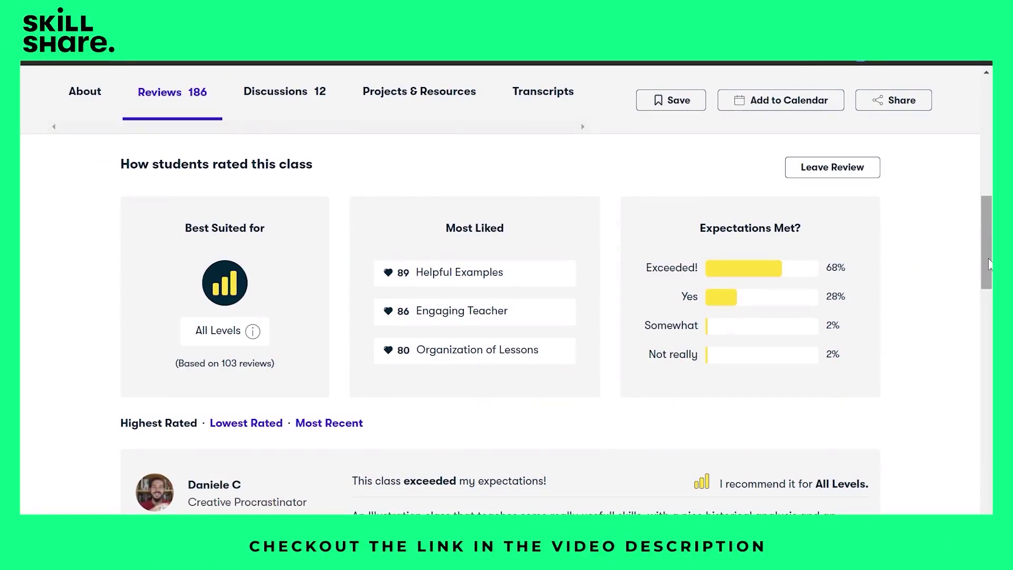
pyautogui.moveTo(989, 258); pyautogui.dragTo(990, 327)
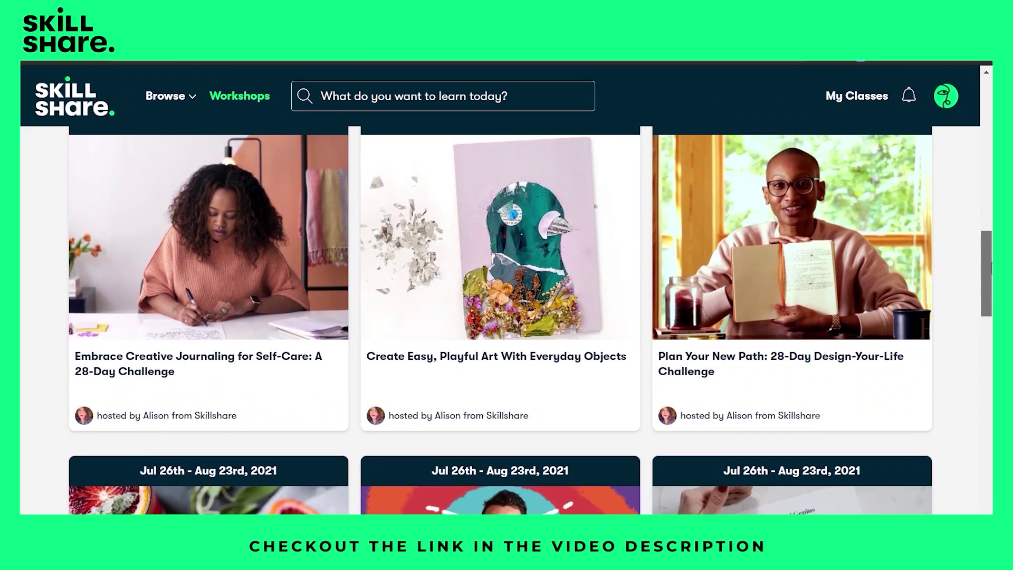
# Step: Scroll down the Workshops page to the 'Create Portraits that POP!' workshop card
pyautogui.scroll(-4, 507, 317)
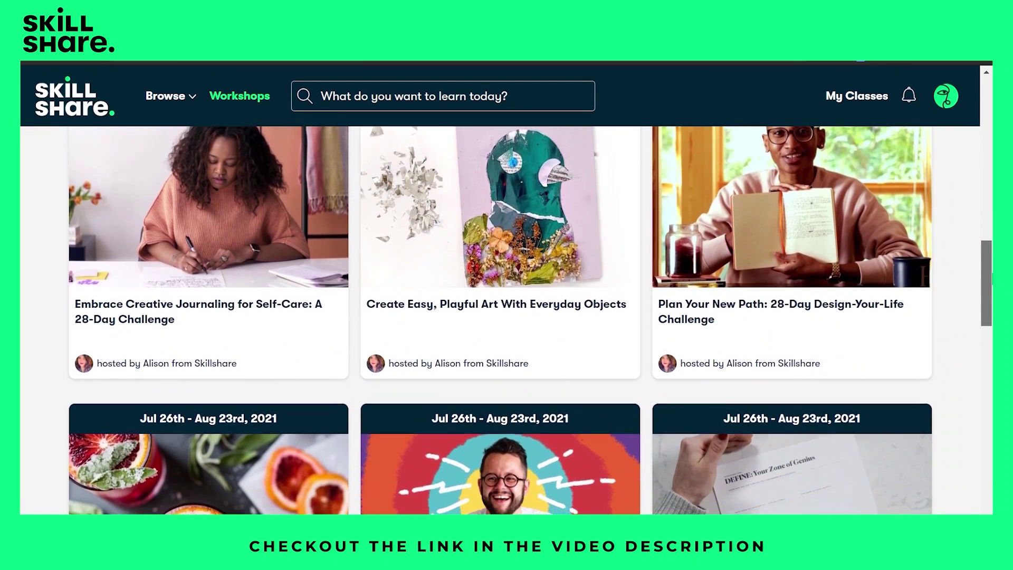
pyautogui.scroll(-5, 507, 316)
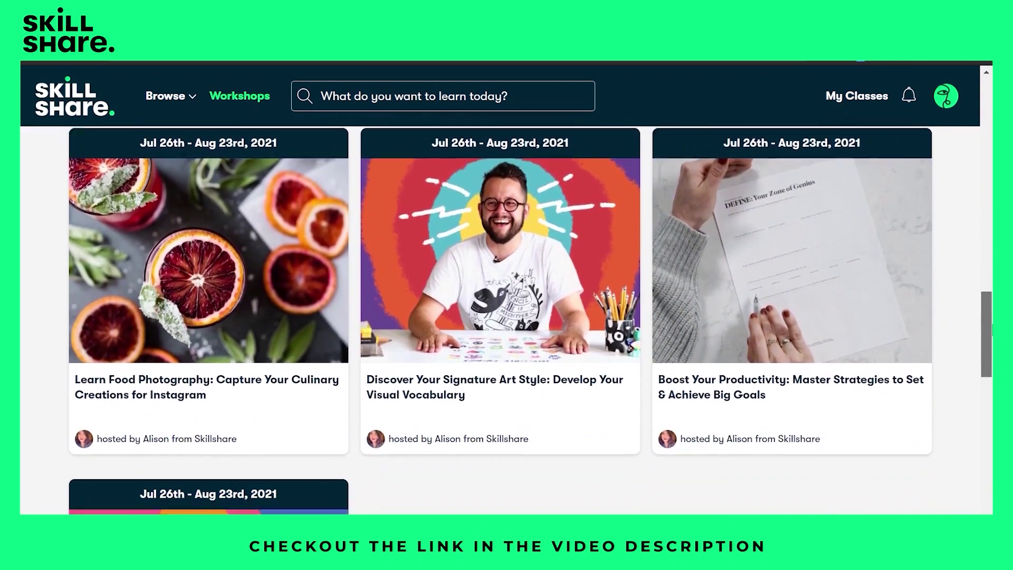
pyautogui.scroll(-2, 506, 317)
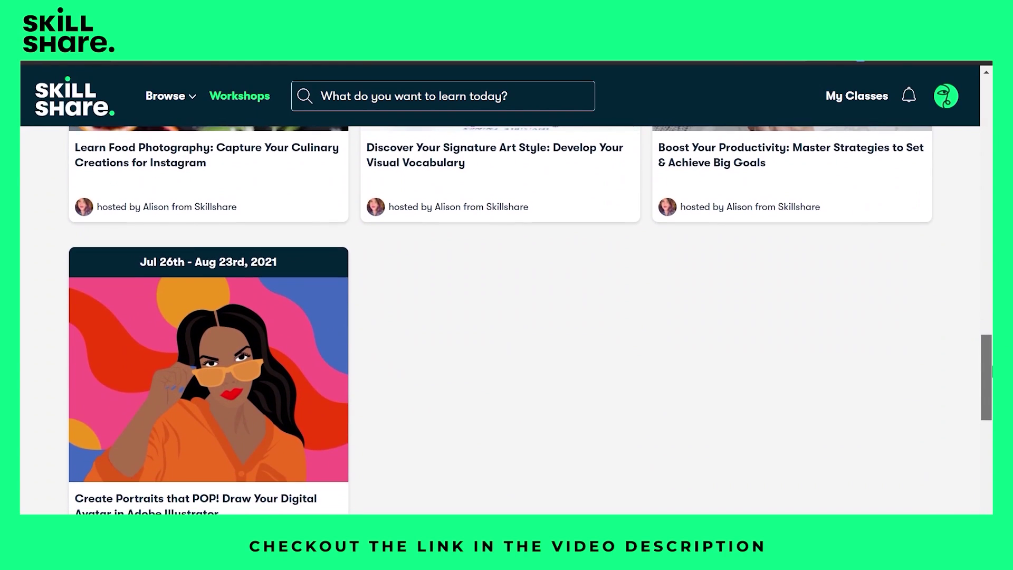
pyautogui.scroll(-1, 507, 316)
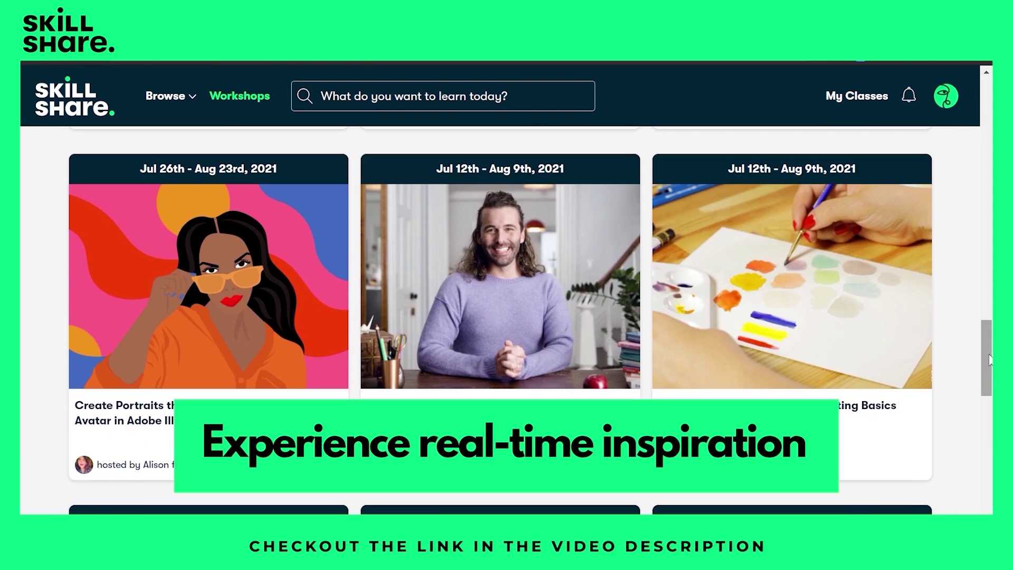
pyautogui.moveTo(989, 360); pyautogui.dragTo(990, 387)
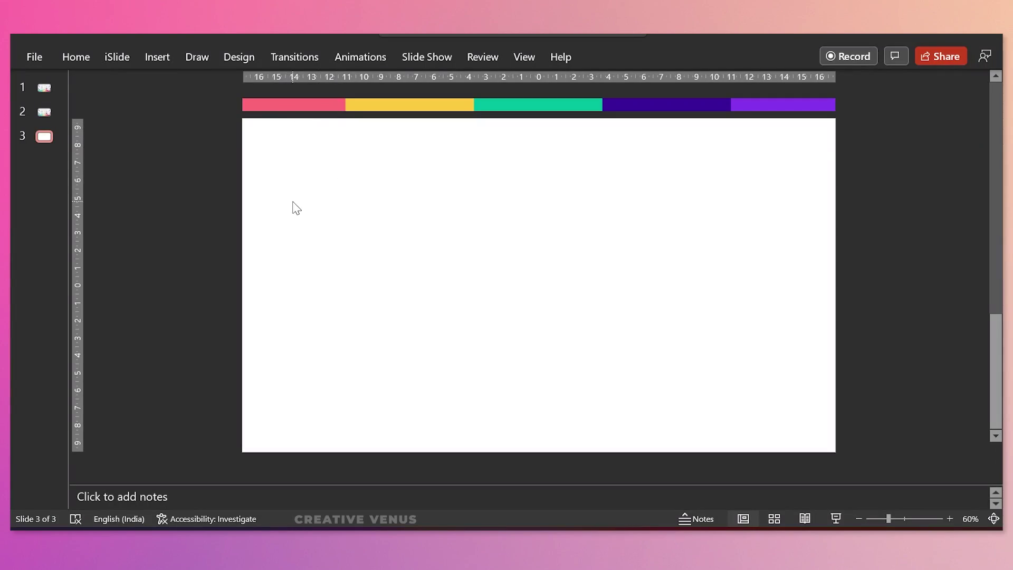
# Step: Draw a rounded rectangle near the slide's left side
pyautogui.click(154, 59)
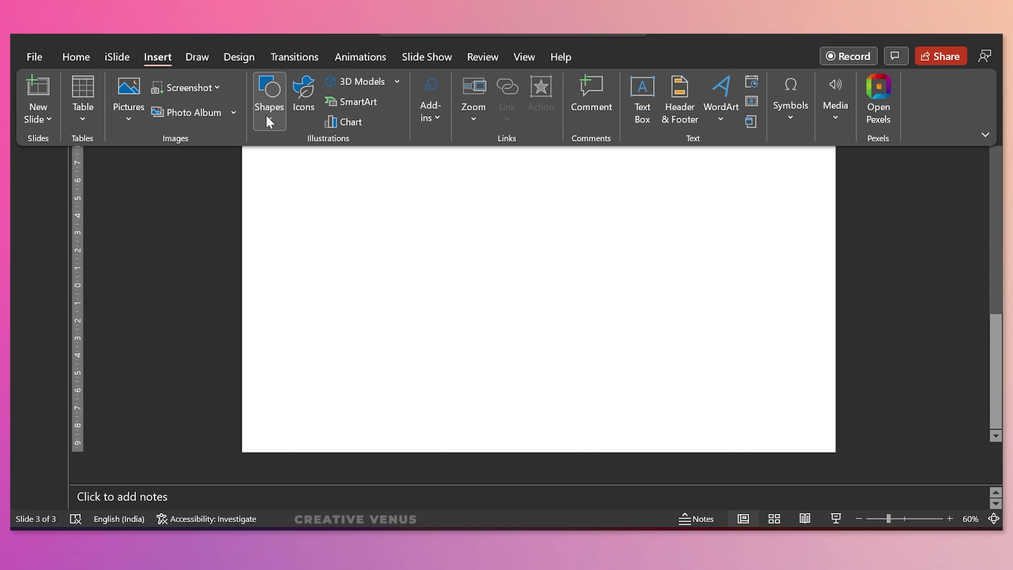
pyautogui.click(268, 113)
pyautogui.click(336, 163)
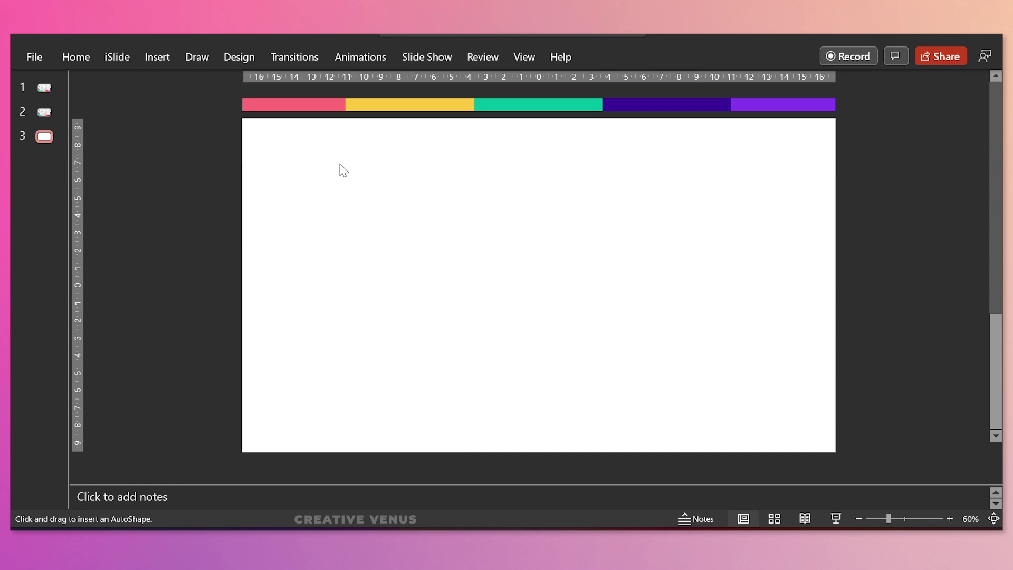
pyautogui.moveTo(282, 194); pyautogui.dragTo(399, 379)
pyautogui.moveTo(352, 296); pyautogui.dragTo(343, 316)
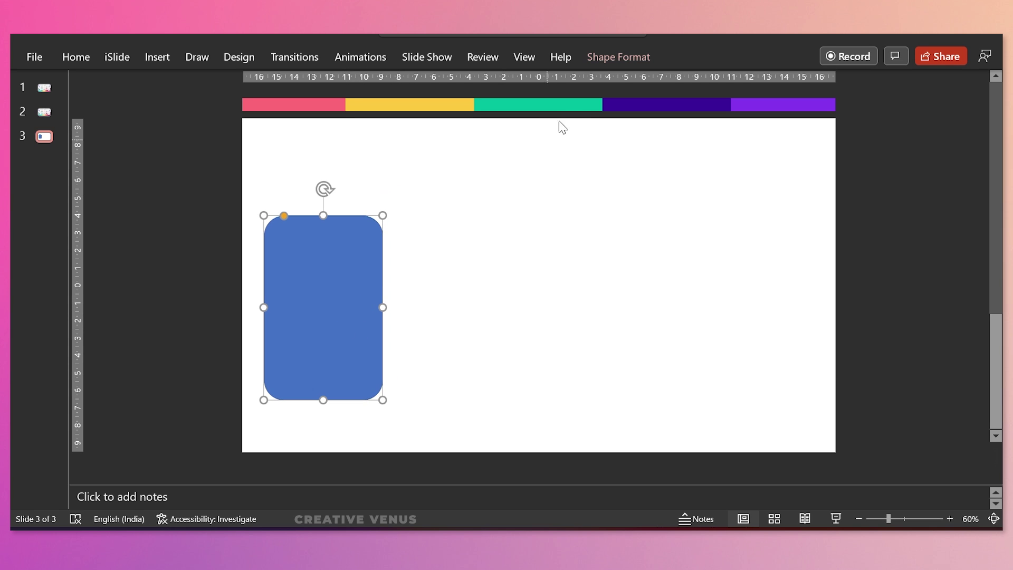
# Step: Resize the card to 6.1 cm wide by 10.3 cm tall and adjust its corner rounding
pyautogui.click(629, 47)
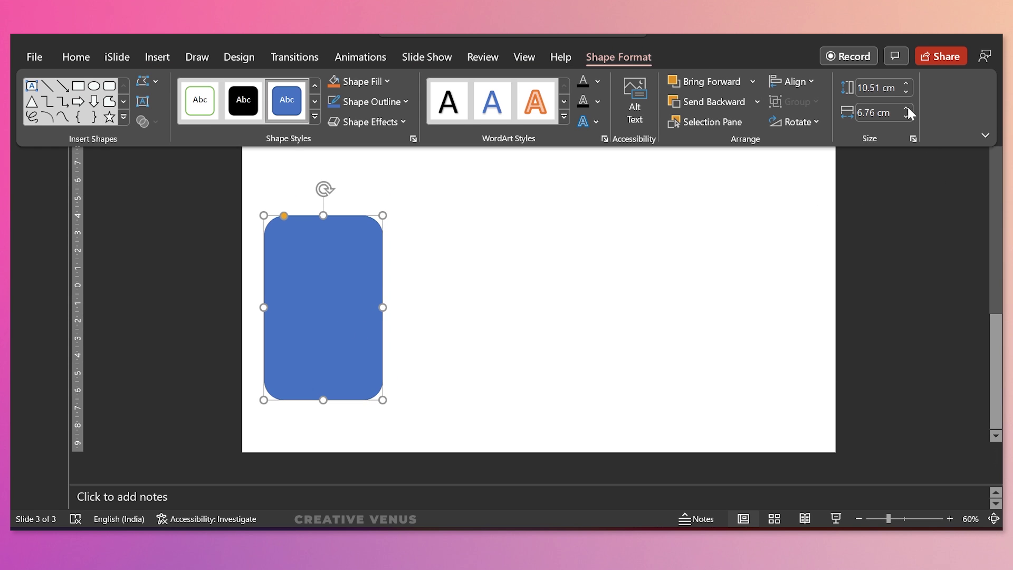
pyautogui.click(905, 117)
pyautogui.click(906, 117)
pyautogui.click(906, 117)
pyautogui.click(906, 117)
pyautogui.click(906, 117)
pyautogui.click(906, 117)
pyautogui.click(906, 117)
pyautogui.click(905, 91)
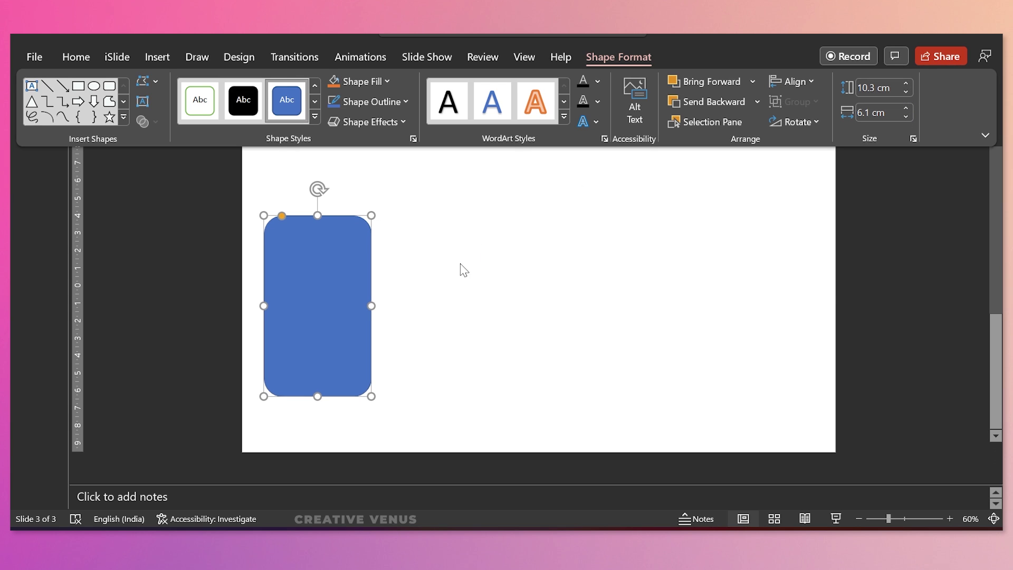
pyautogui.moveTo(281, 214)
pyautogui.mouseDown()
pyautogui.moveTo(297, 218)
pyautogui.moveTo(277, 214)
pyautogui.moveTo(284, 219)
pyautogui.mouseUp()
# Step: Set the slide background to light grey
pyautogui.click(504, 185)
pyautogui.rightClick(496, 189)
pyautogui.click(568, 347)
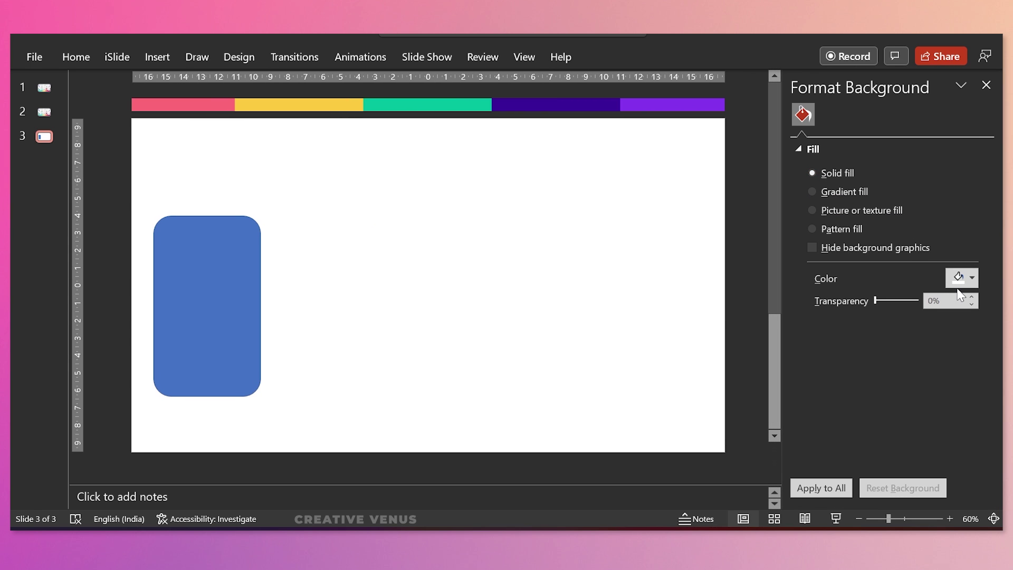
pyautogui.click(967, 283)
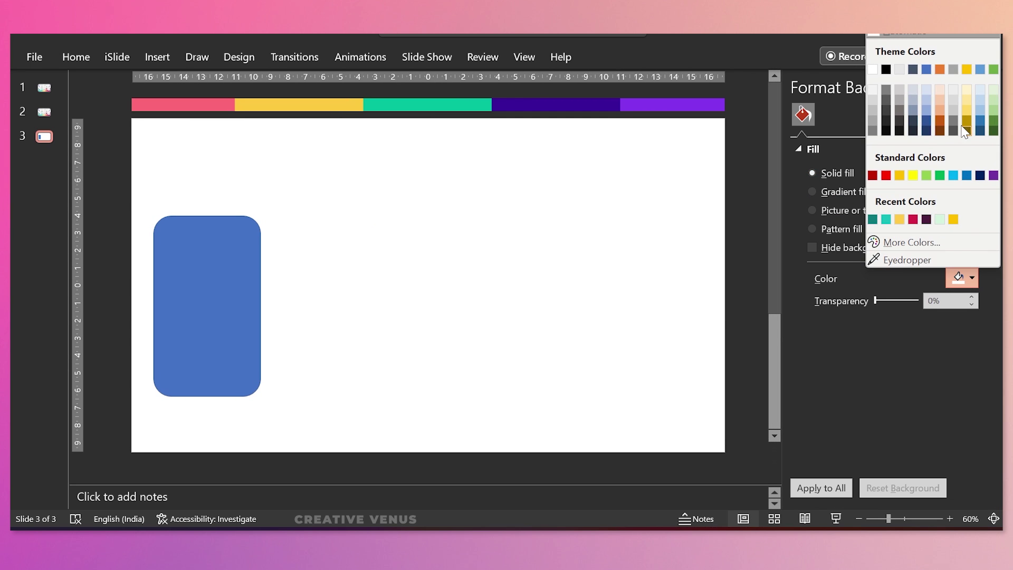
pyautogui.click(872, 100)
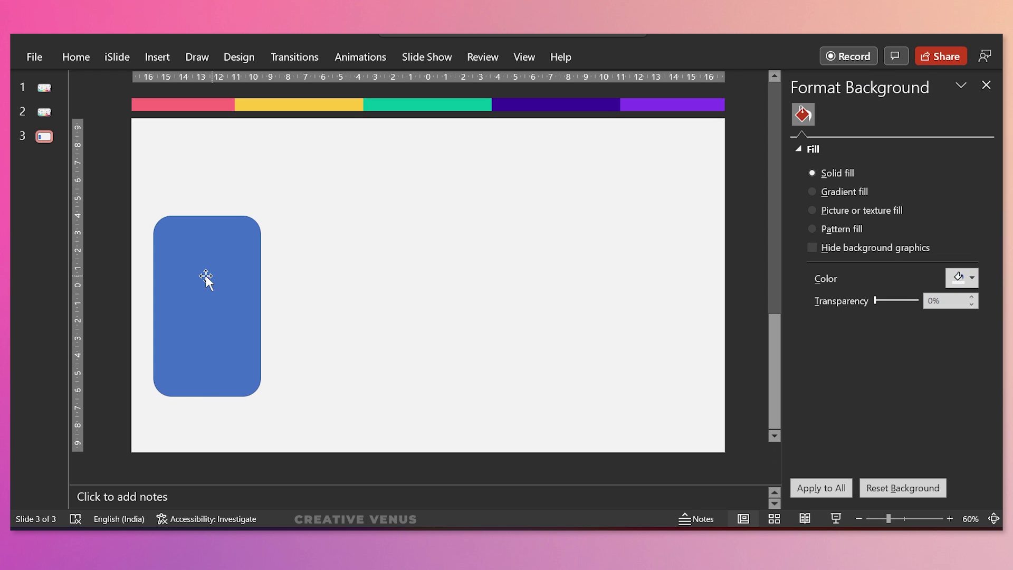
# Step: Fill the card with light grey and remove its outline
pyautogui.click(205, 277)
pyautogui.click(972, 319)
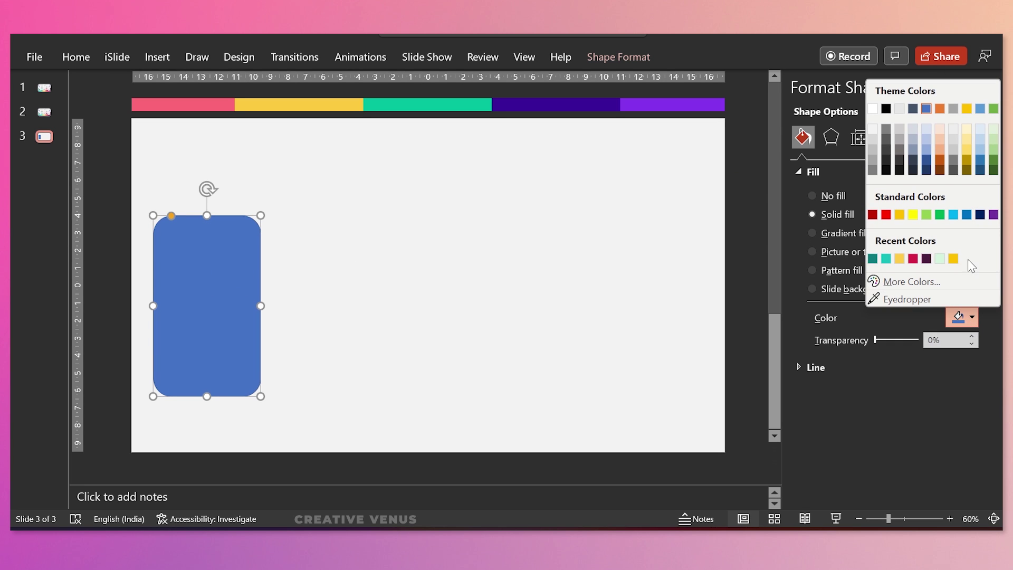
pyautogui.click(873, 128)
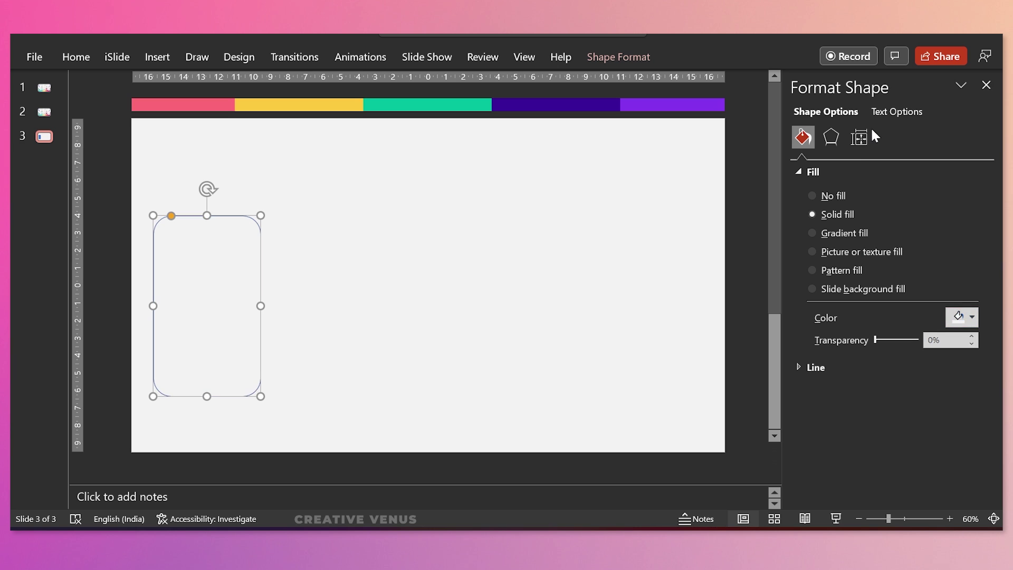
pyautogui.click(825, 367)
pyautogui.click(835, 390)
# Step: Give the card an outer shadow with 17 pt blur and distance at 81% transparency
pyautogui.click(832, 137)
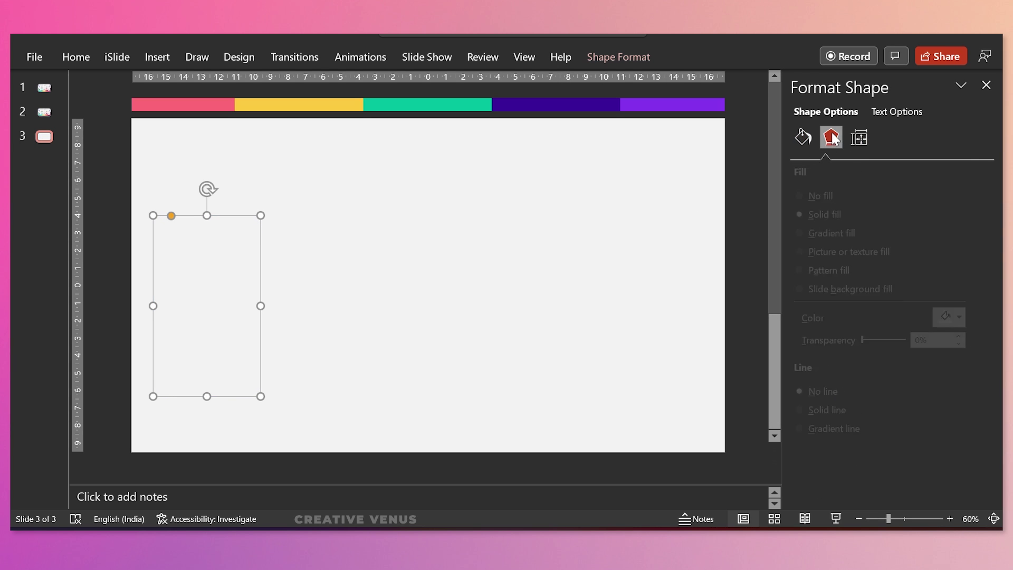
pyautogui.click(878, 172)
pyautogui.click(968, 200)
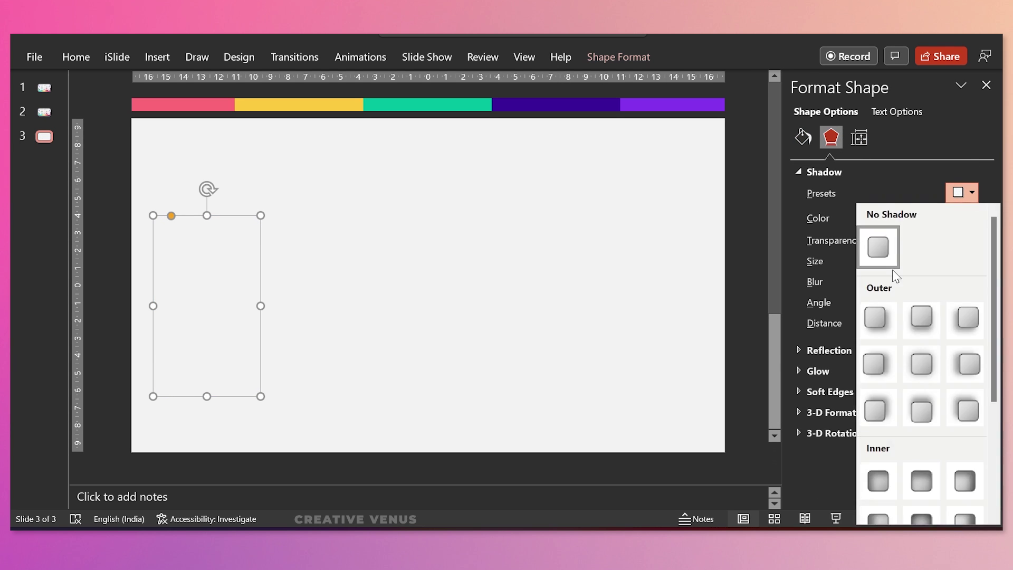
pyautogui.click(873, 314)
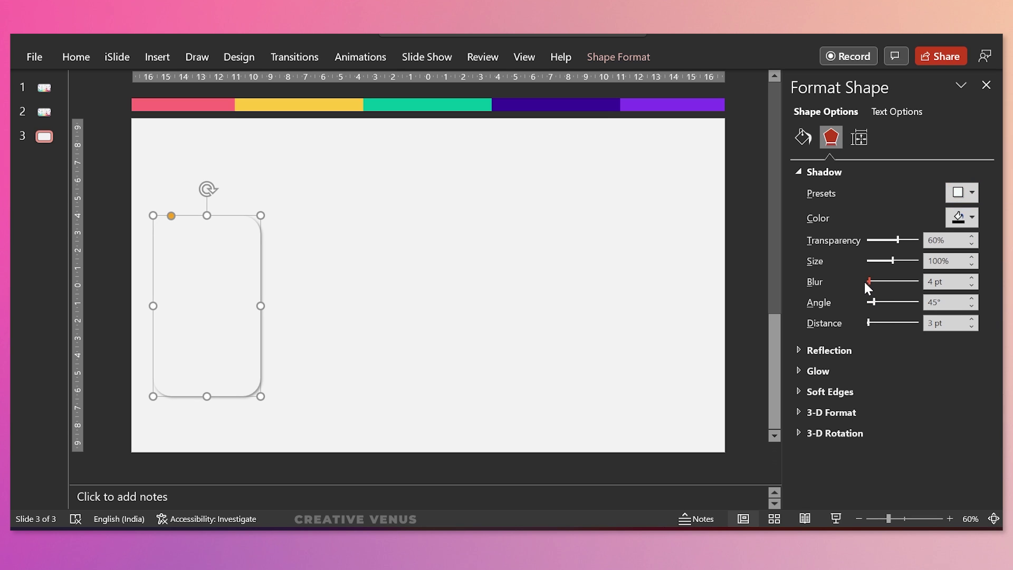
pyautogui.moveTo(869, 280); pyautogui.dragTo(873, 278)
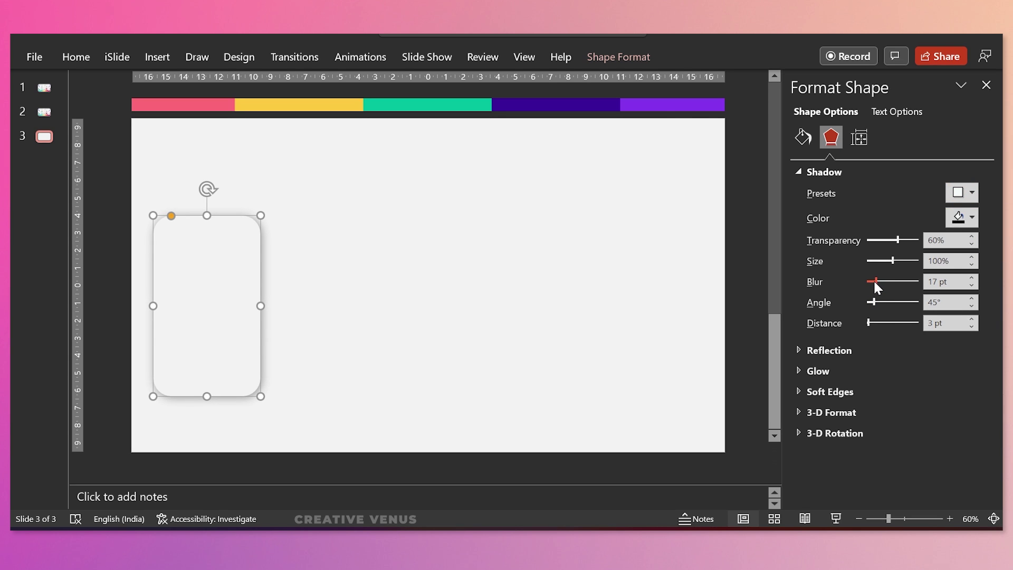
pyautogui.moveTo(898, 240); pyautogui.dragTo(908, 240)
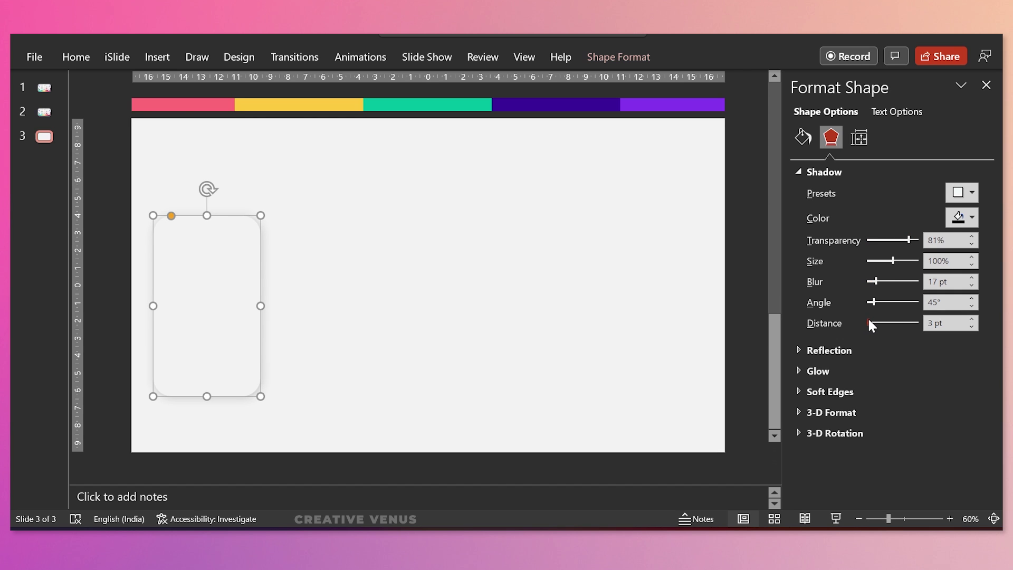
pyautogui.moveTo(869, 323); pyautogui.dragTo(871, 324)
pyautogui.click(538, 318)
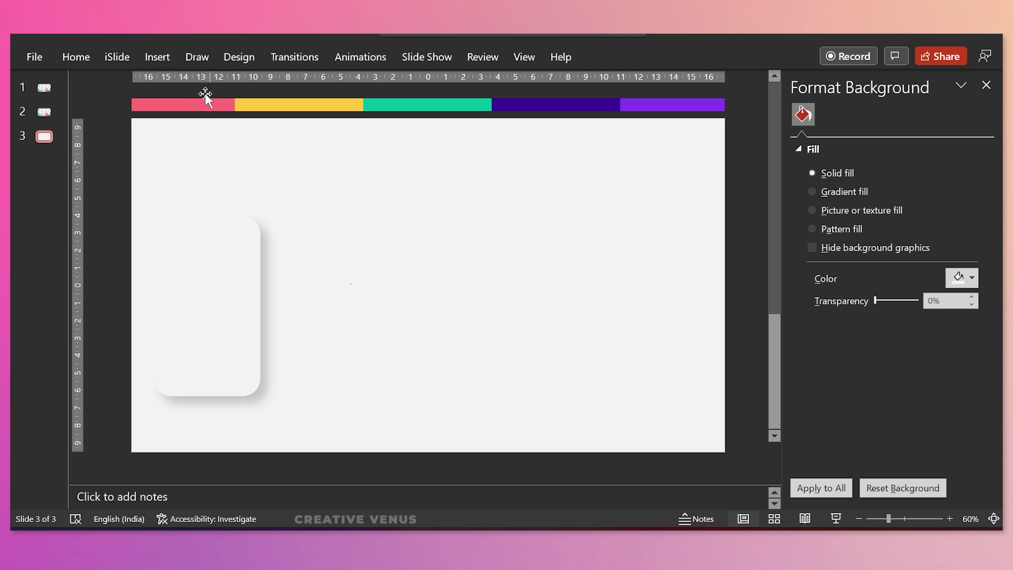
# Step: Draw an oval across the grey card and zoom in on it
pyautogui.click(158, 57)
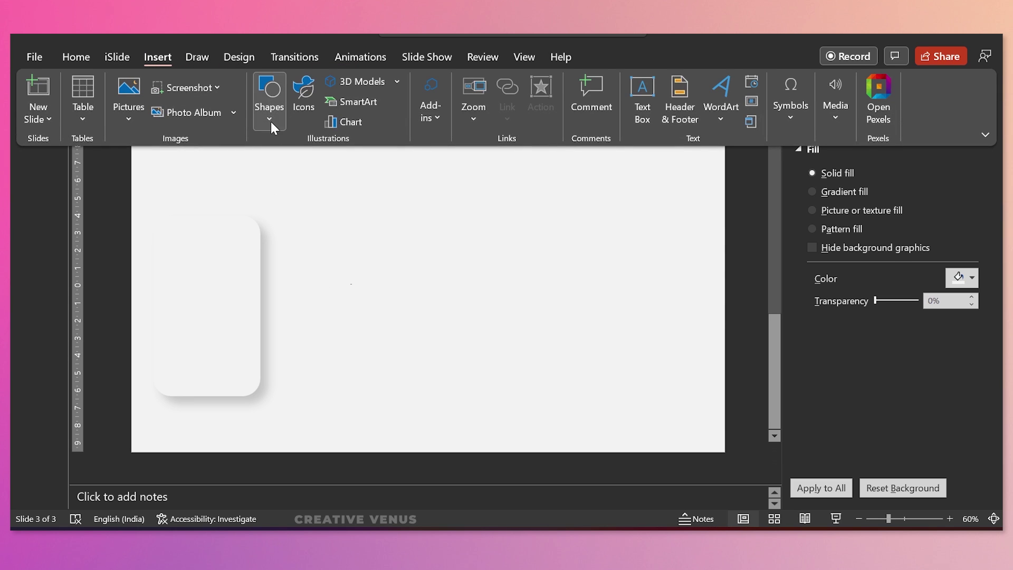
pyautogui.click(271, 118)
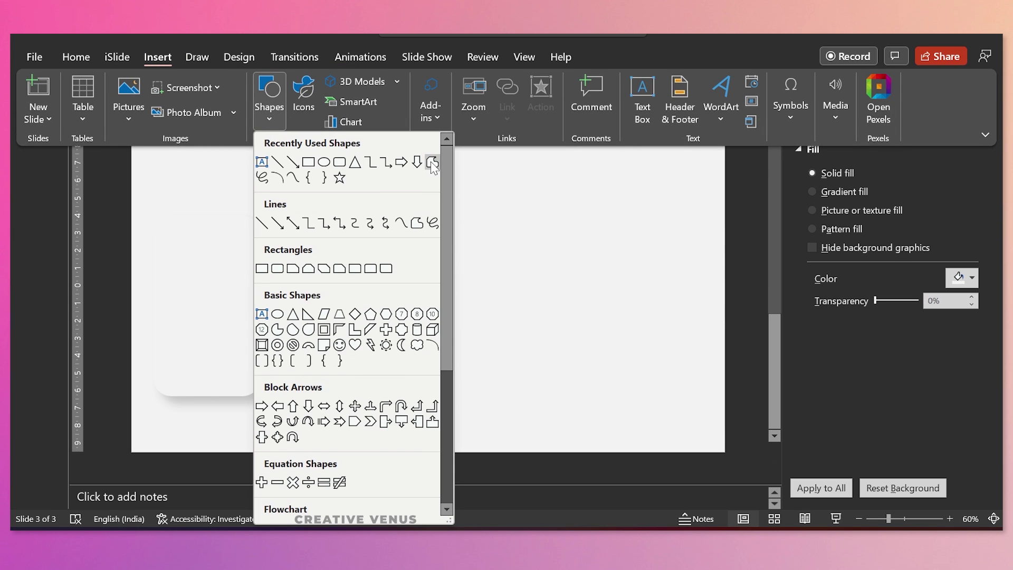
pyautogui.click(324, 162)
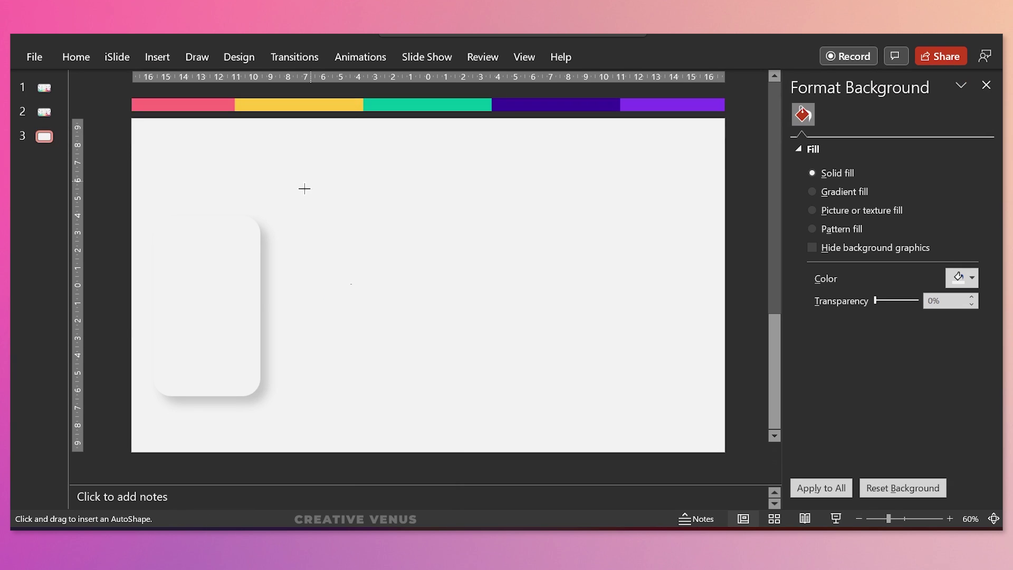
pyautogui.moveTo(160, 285); pyautogui.dragTo(260, 295)
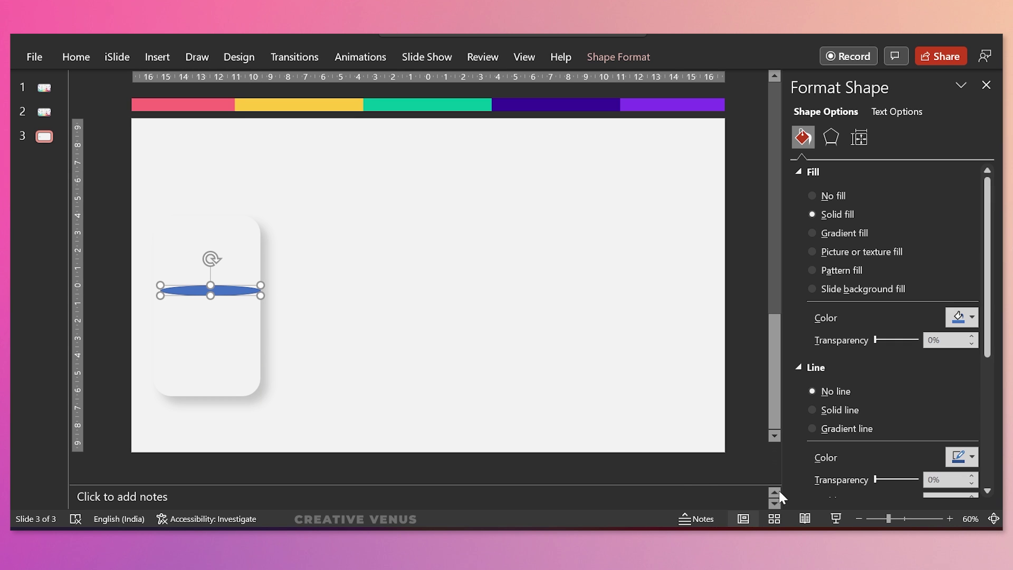
pyautogui.moveTo(890, 519); pyautogui.dragTo(928, 519)
# Step: Subtract a rectangle from the oval's top half, leaving an outline-free half-ellipse
pyautogui.click(151, 59)
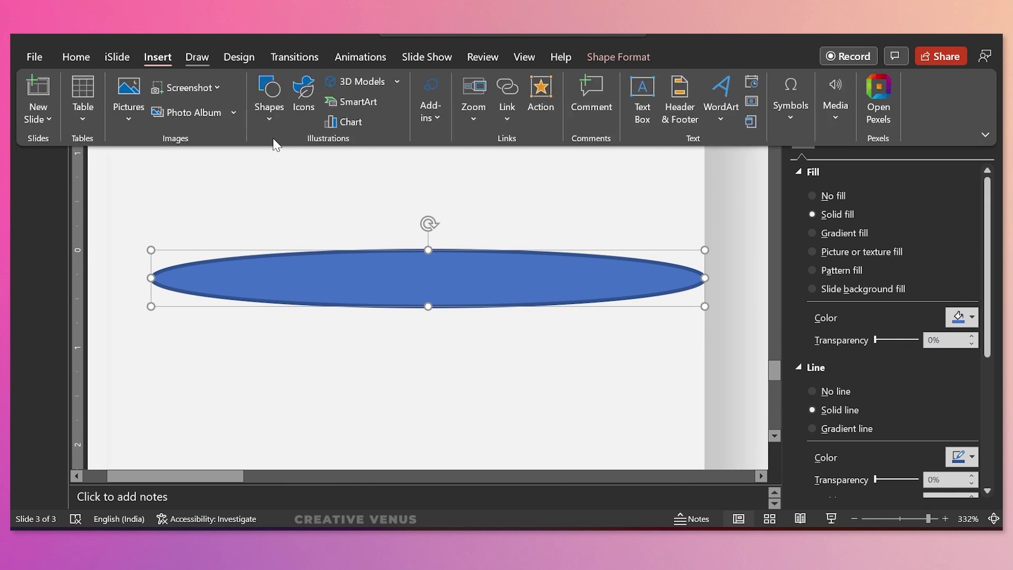
pyautogui.click(269, 111)
pyautogui.click(309, 163)
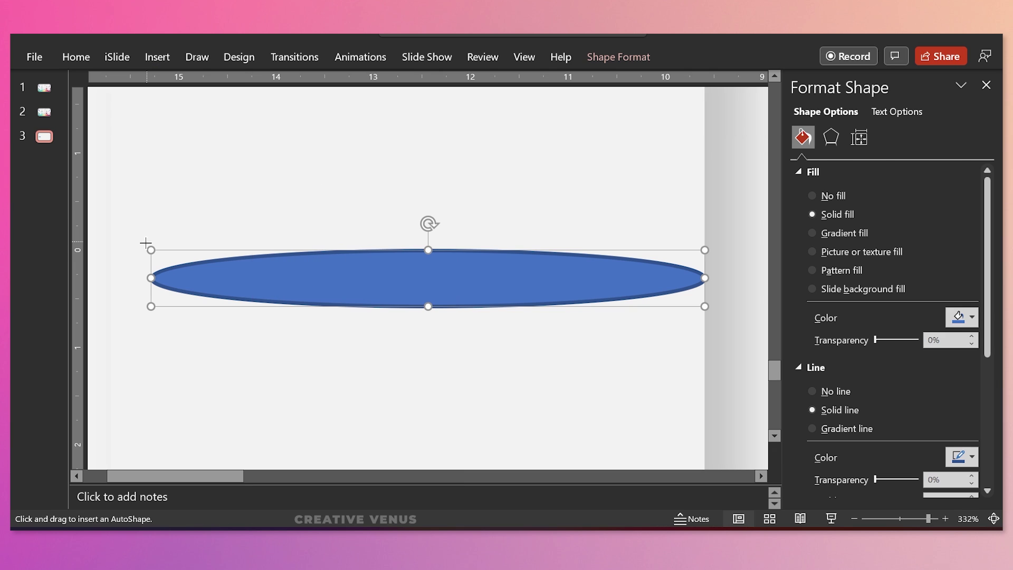
pyautogui.moveTo(131, 235)
pyautogui.mouseDown()
pyautogui.moveTo(377, 269)
pyautogui.moveTo(646, 259)
pyautogui.moveTo(735, 278)
pyautogui.mouseUp()
pyautogui.keyDown('shift'); pyautogui.click(422, 296); pyautogui.keyUp('shift')
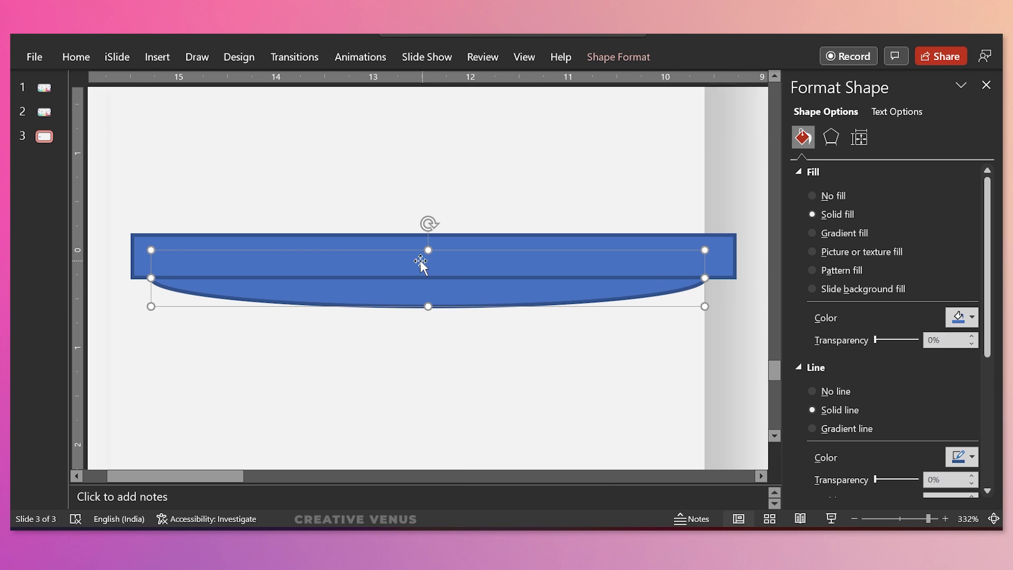
pyautogui.click(622, 53)
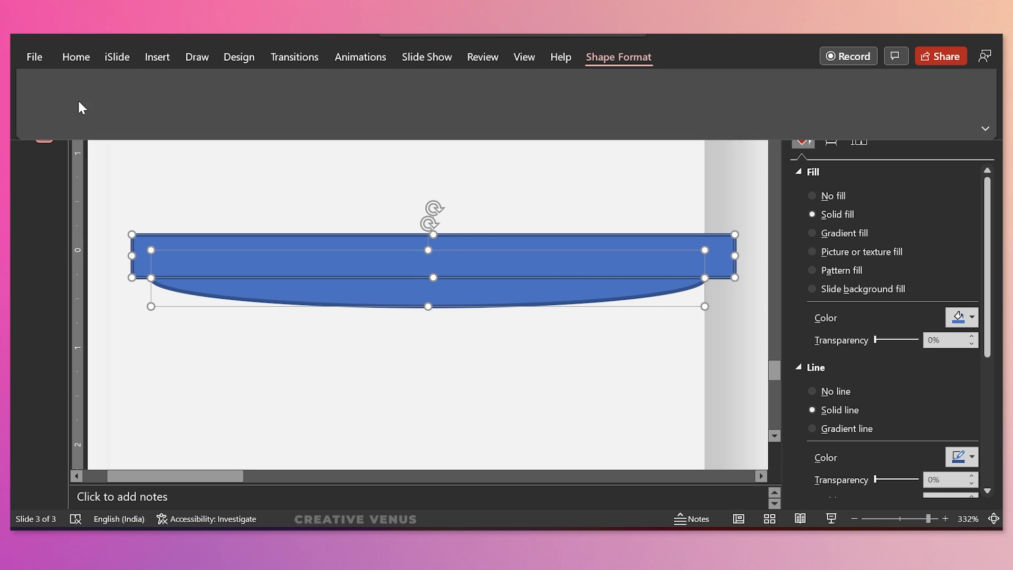
pyautogui.click(144, 124)
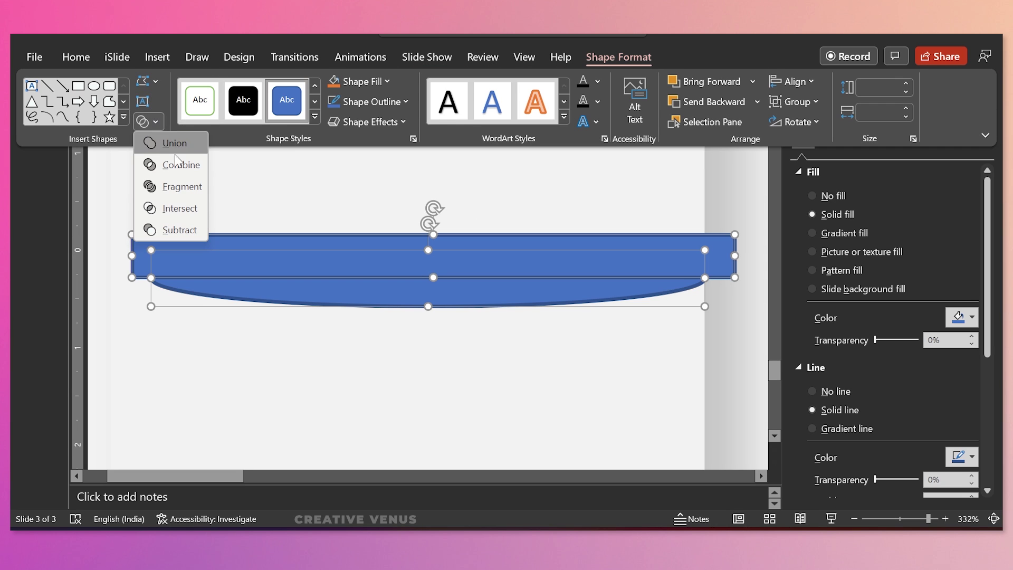
pyautogui.click(179, 230)
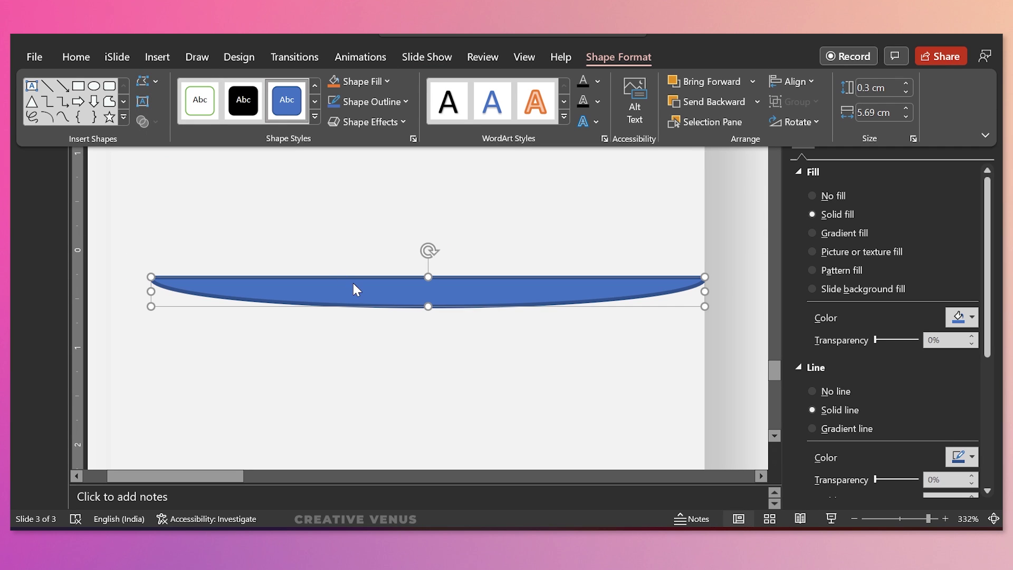
pyautogui.click(815, 390)
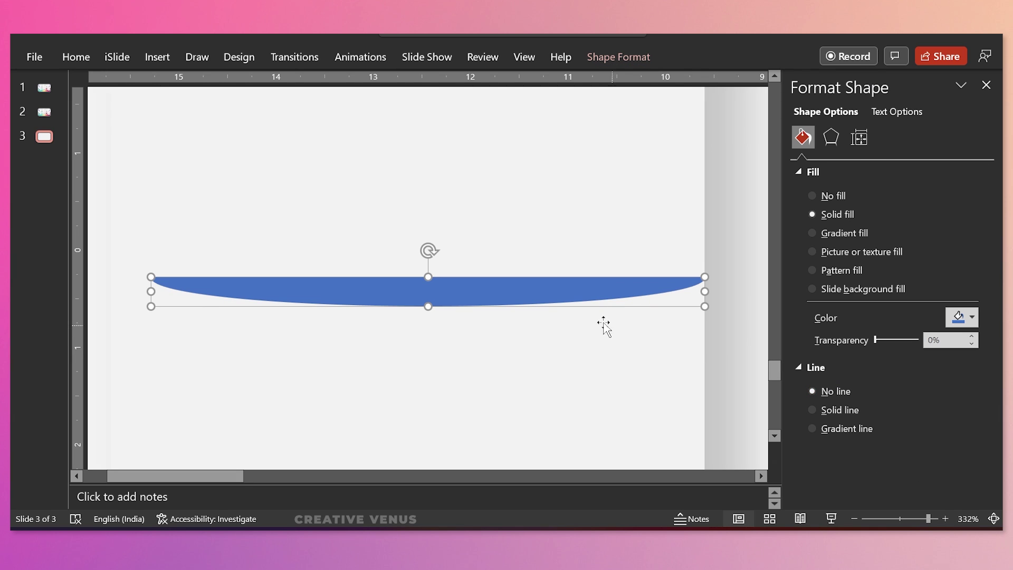
# Step: Nudge the sliver left and give it the light grey preset gradient fill
pyautogui.moveTo(544, 292); pyautogui.dragTo(525, 290)
pyautogui.click(844, 233)
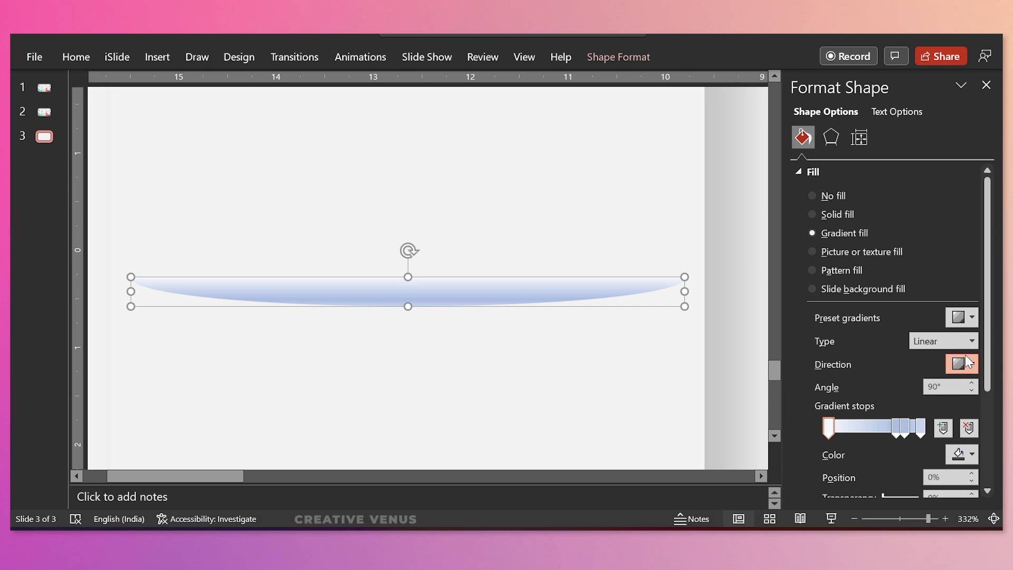
pyautogui.click(964, 363)
pyautogui.click(968, 324)
pyautogui.click(966, 316)
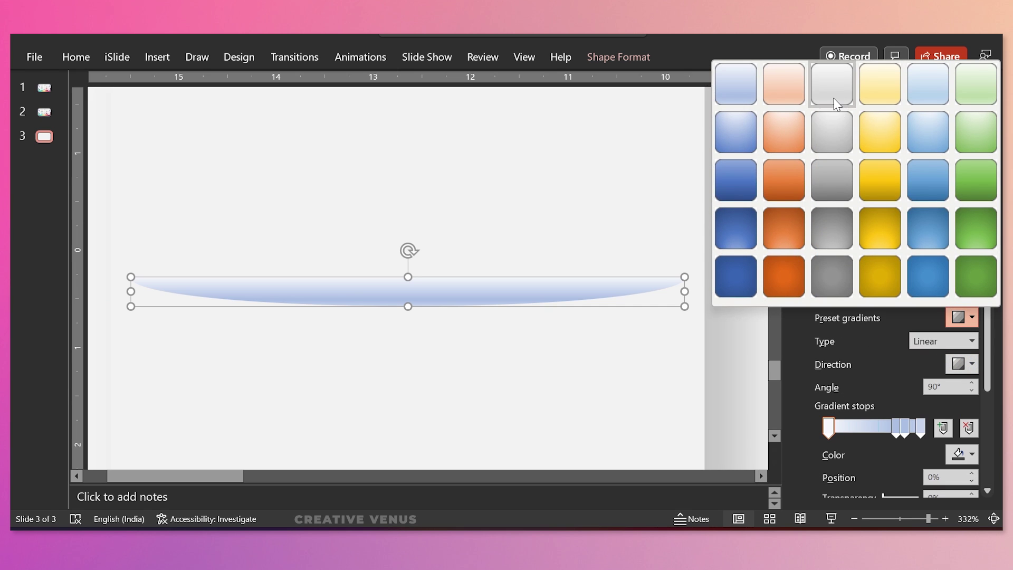
pyautogui.click(831, 84)
pyautogui.click(730, 287)
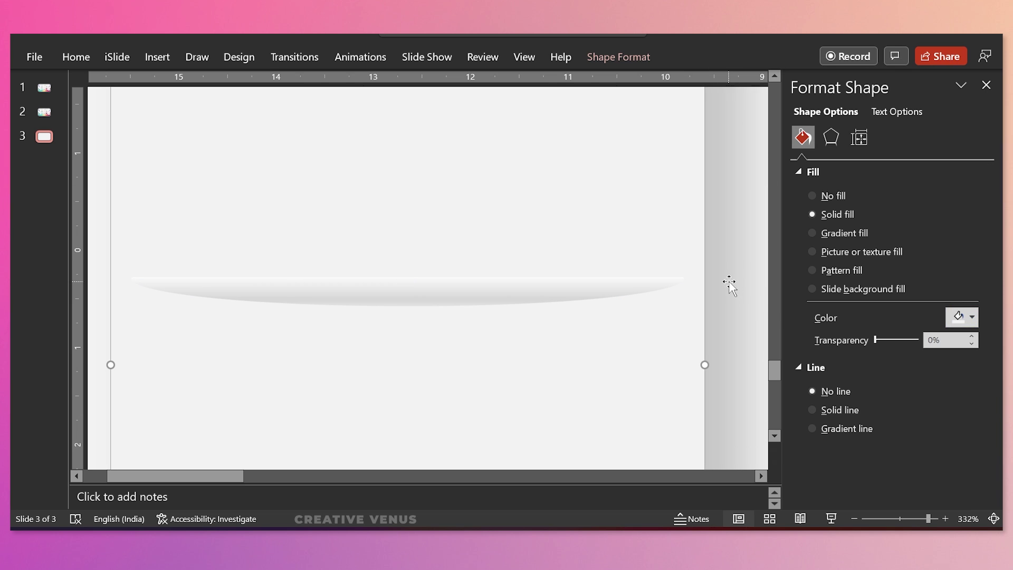
pyautogui.click(895, 524)
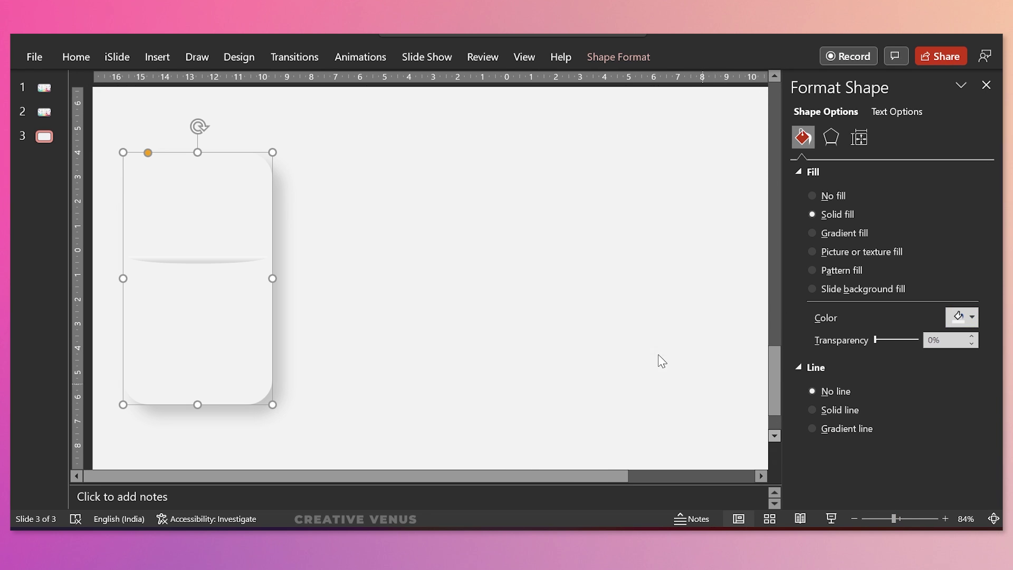
pyautogui.click(572, 284)
# Step: Set the sliver's last gradient stop to white
pyautogui.click(179, 262)
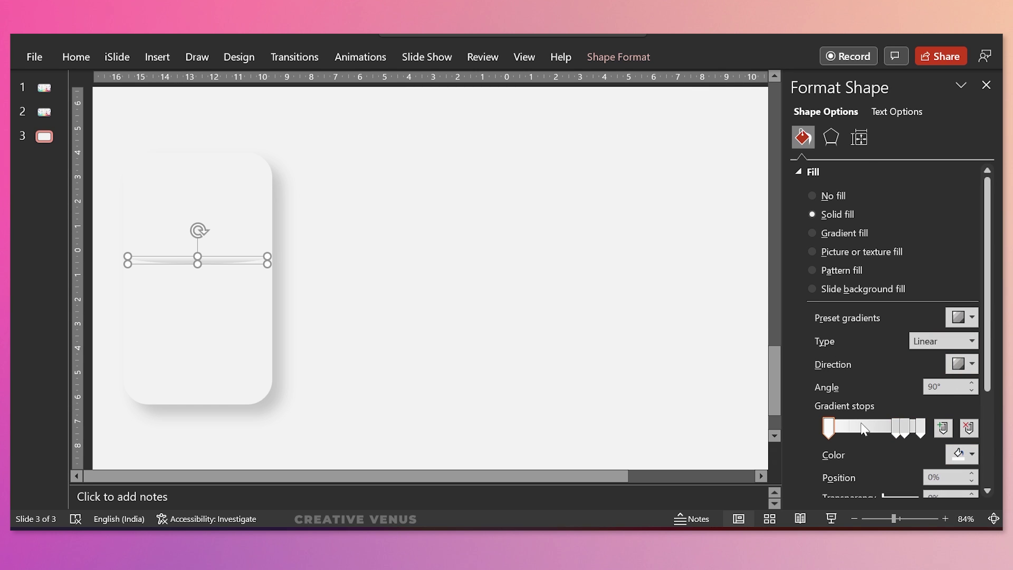
pyautogui.click(955, 455)
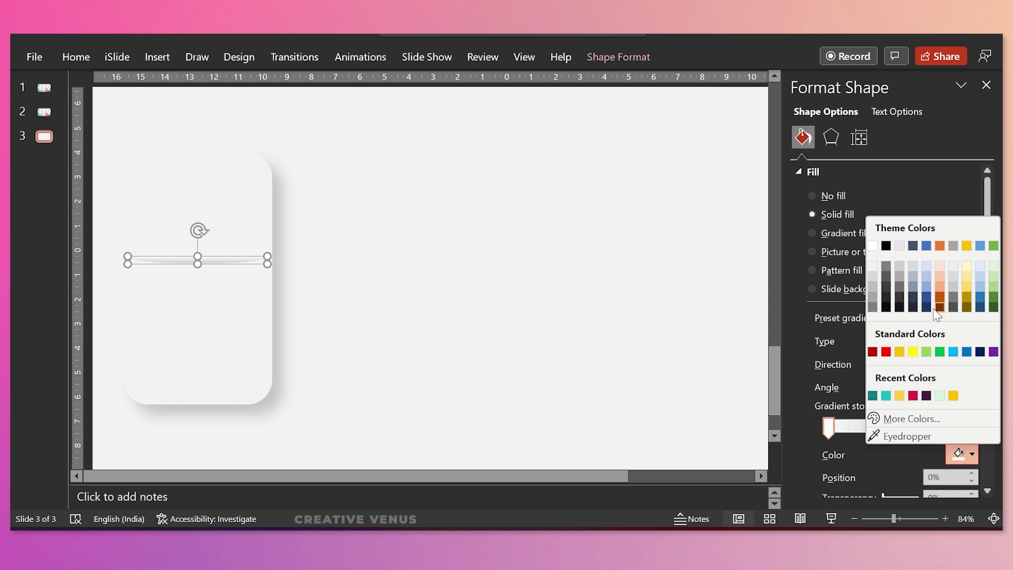
pyautogui.click(871, 269)
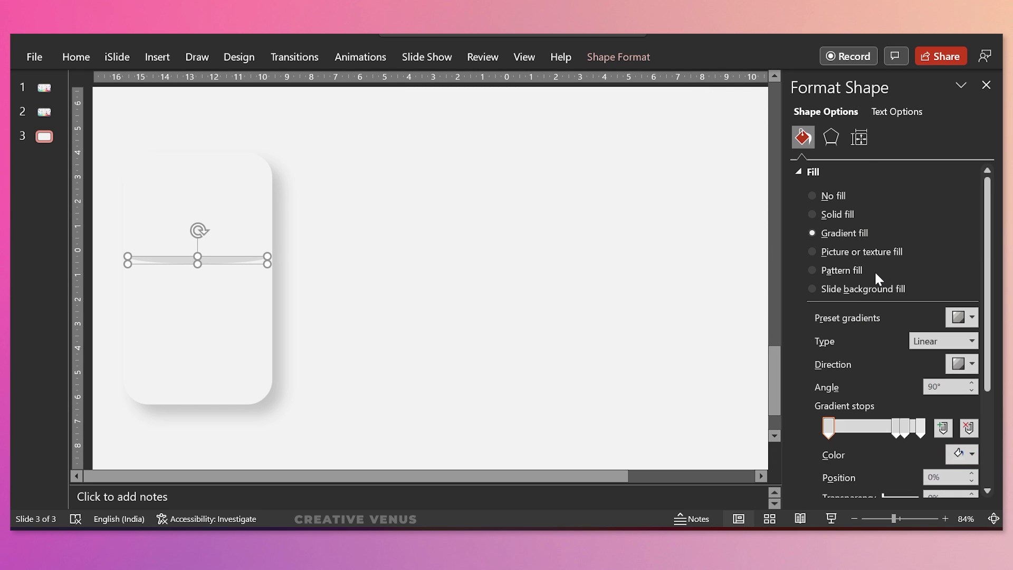
pyautogui.click(923, 428)
pyautogui.click(961, 453)
pyautogui.click(873, 246)
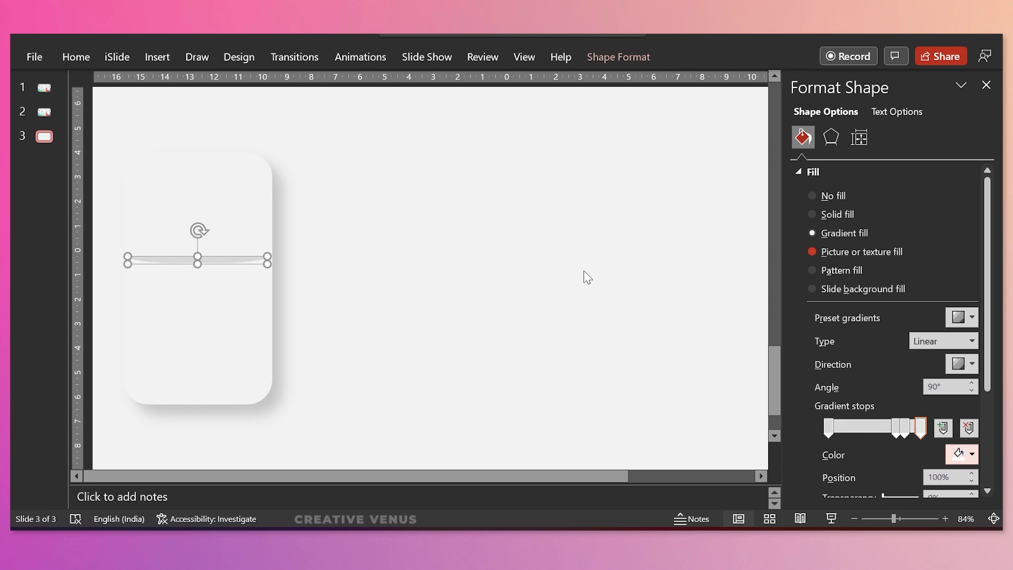
pyautogui.click(490, 285)
# Step: Move a gradient stop to 10% and zoom the view out to 60%
pyautogui.press('Tab')
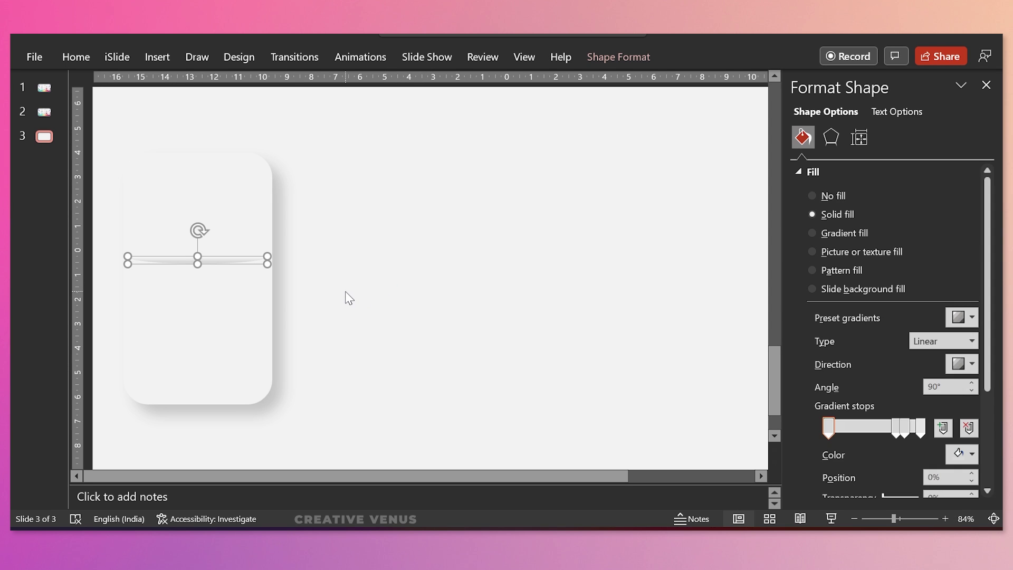
pyautogui.click(353, 296)
pyautogui.click(199, 261)
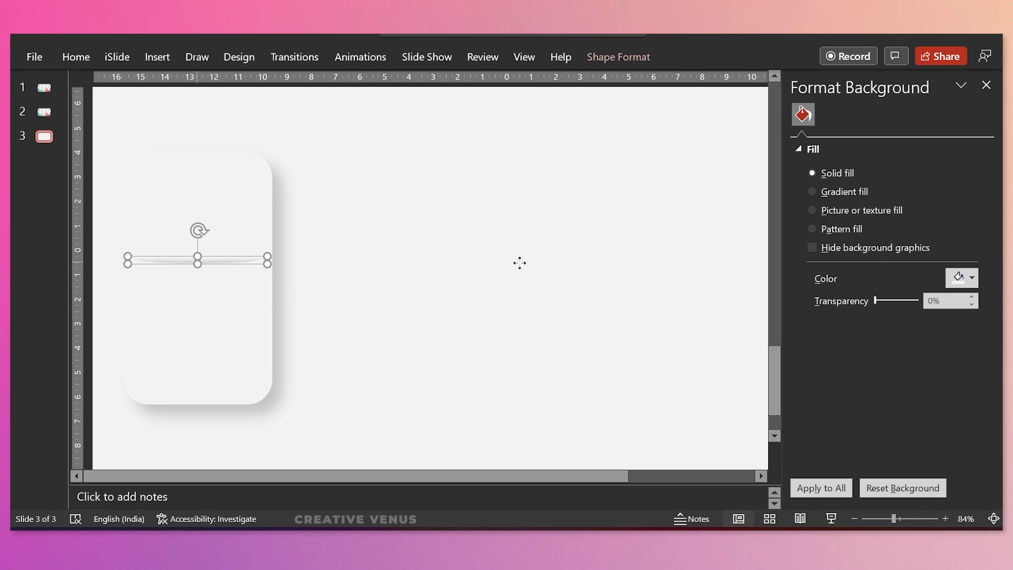
pyautogui.moveTo(891, 427); pyautogui.dragTo(868, 427)
pyautogui.click(600, 365)
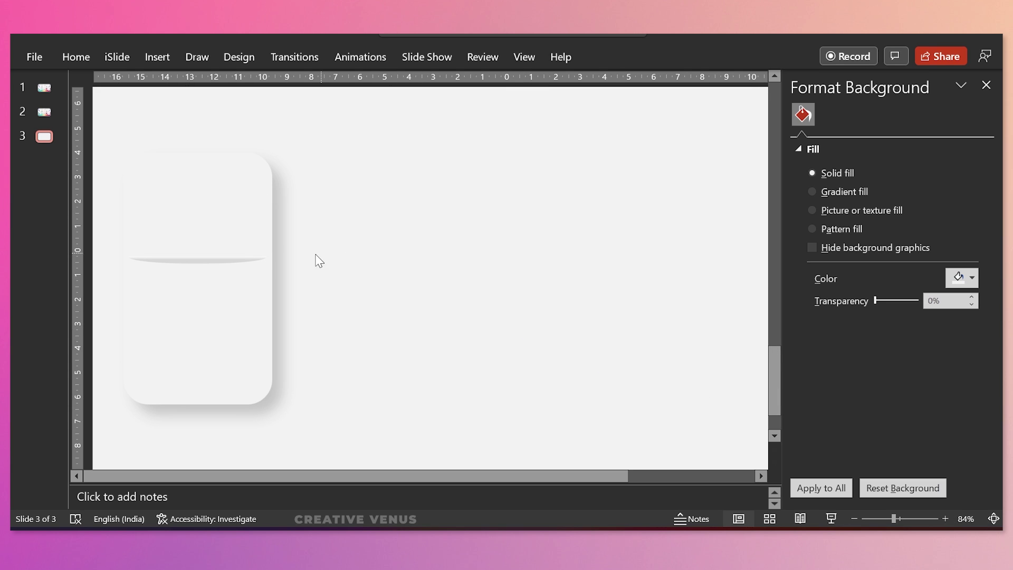
pyautogui.click(201, 260)
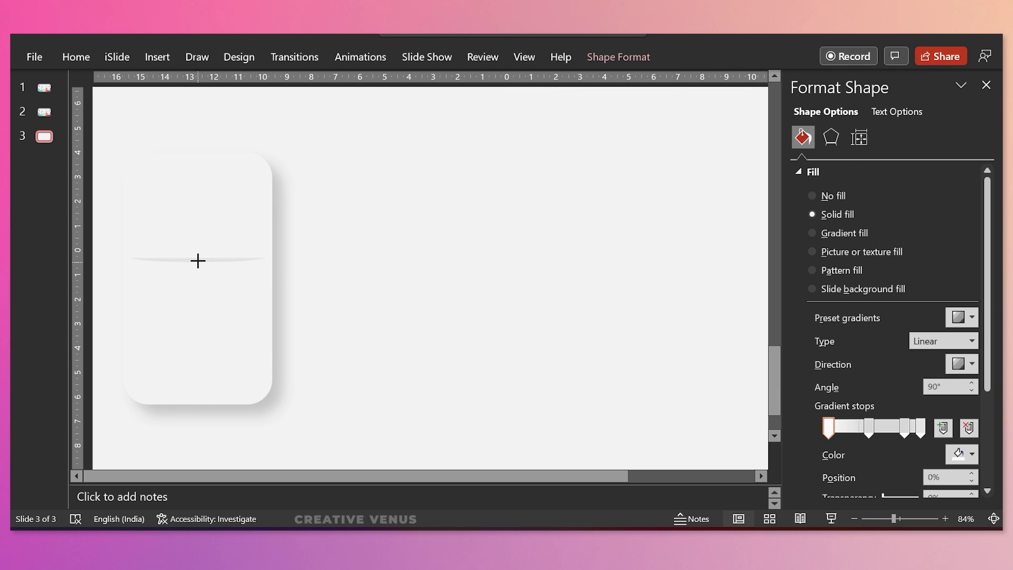
pyautogui.click(489, 276)
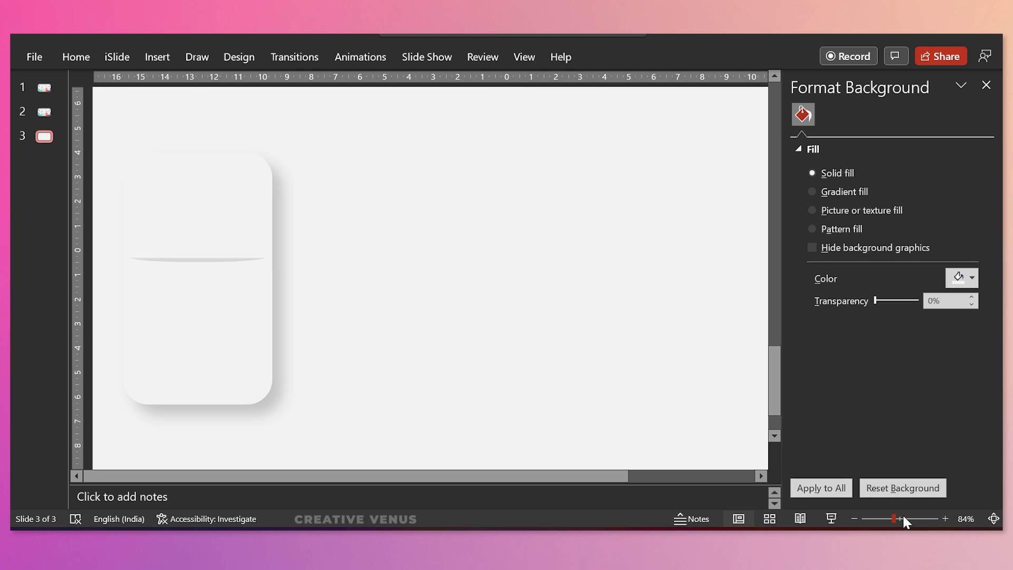
pyautogui.click(853, 518)
pyautogui.click(854, 518)
pyautogui.click(853, 519)
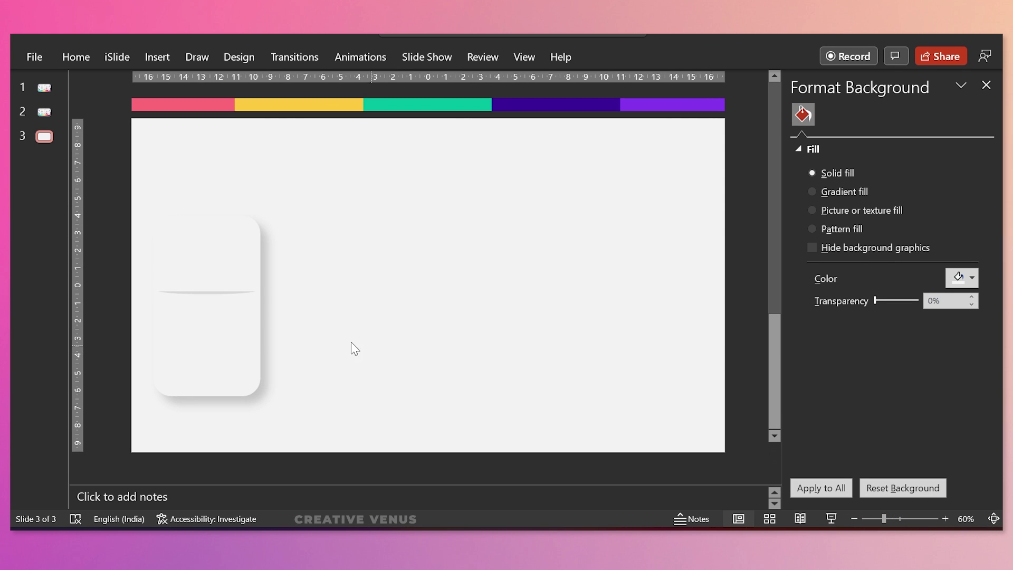
pyautogui.click(198, 292)
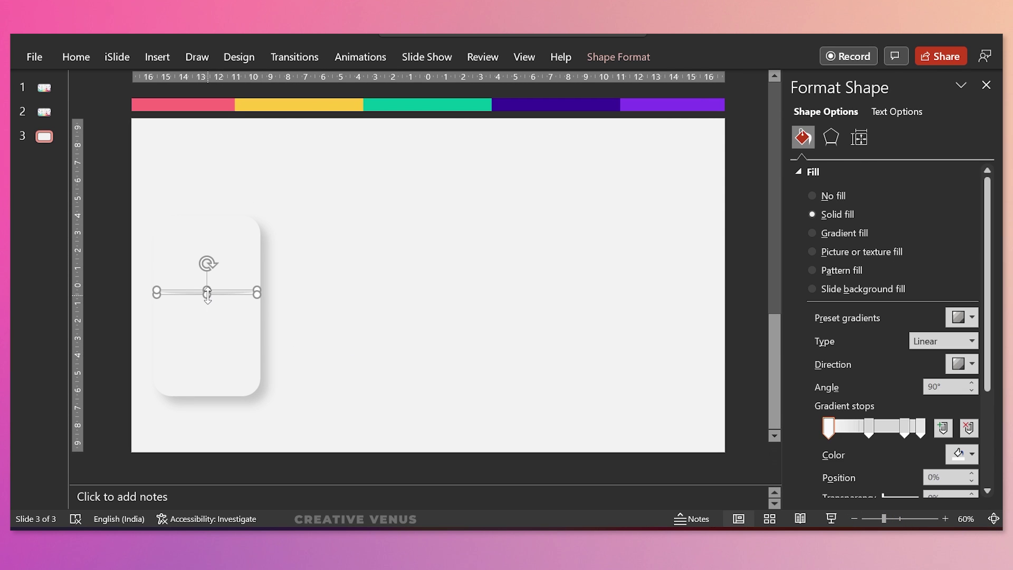
# Step: Lower the grey shadow line slightly so it sits just below the card's middle
pyautogui.click(344, 294)
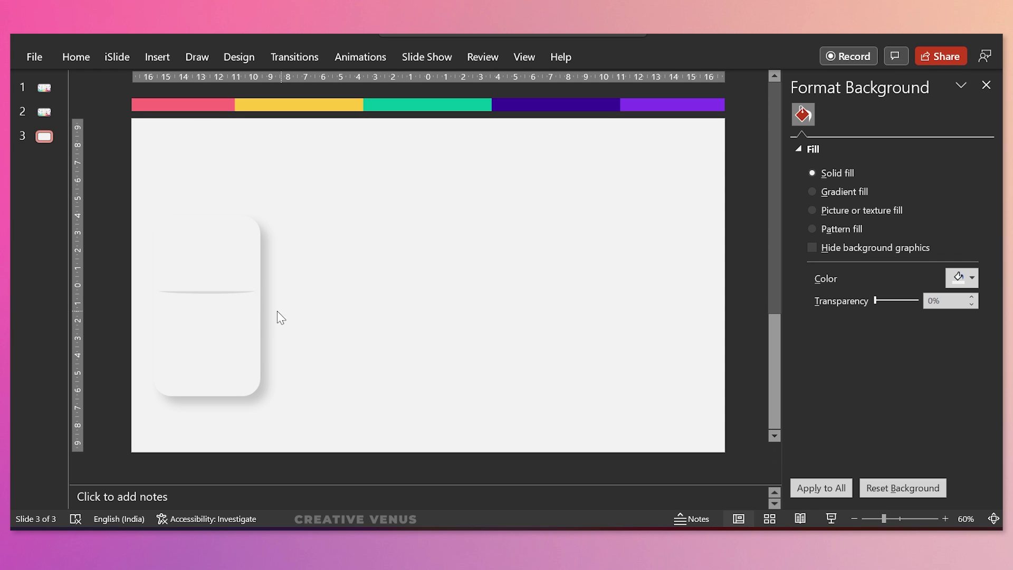
pyautogui.click(217, 293)
pyautogui.keyDown('shift'); pyautogui.click(229, 259); pyautogui.keyUp('shift')
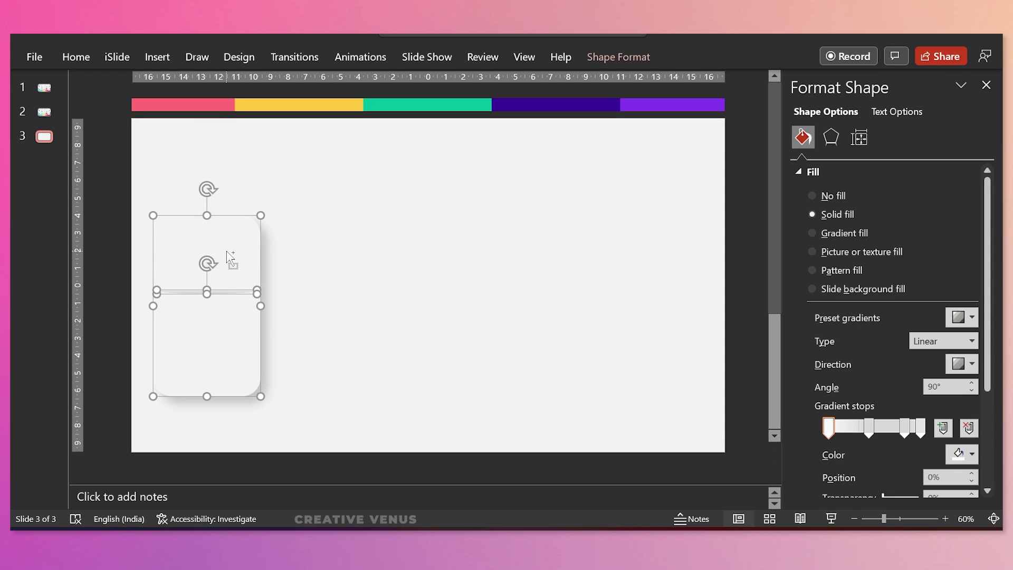
pyautogui.click(477, 264)
pyautogui.click(226, 292)
pyautogui.moveTo(226, 291); pyautogui.dragTo(226, 303)
pyautogui.click(382, 308)
pyautogui.click(158, 57)
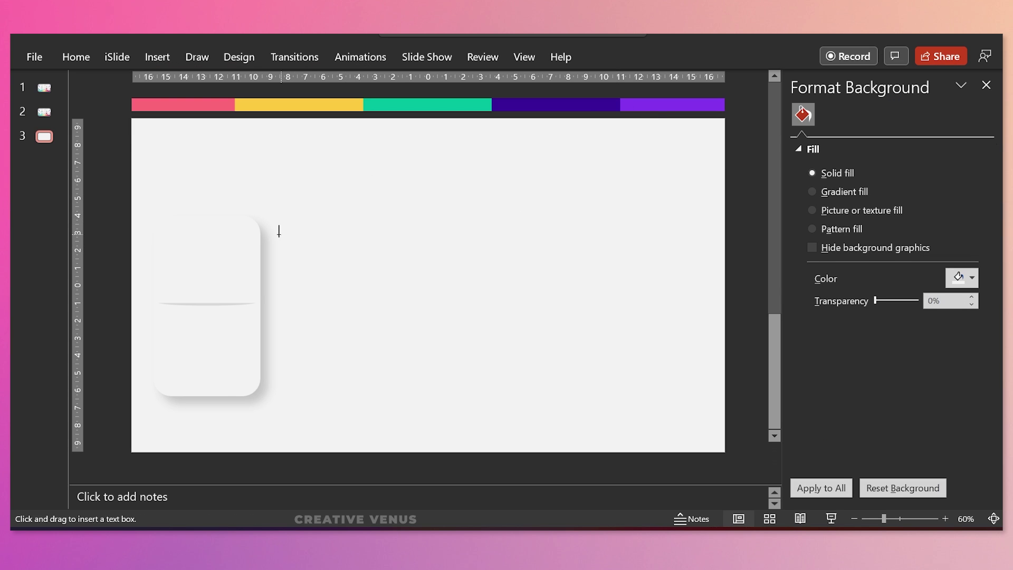
# Step: Add a 'Passion' text box beside the card in Montserrat Black
pyautogui.moveTo(331, 234); pyautogui.dragTo(546, 297)
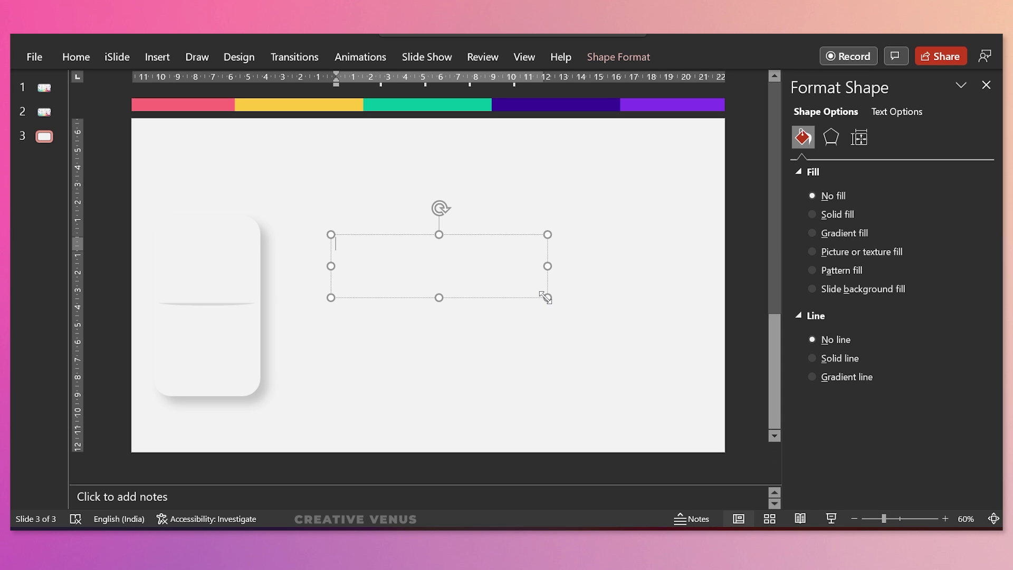
pyautogui.write('Passion')
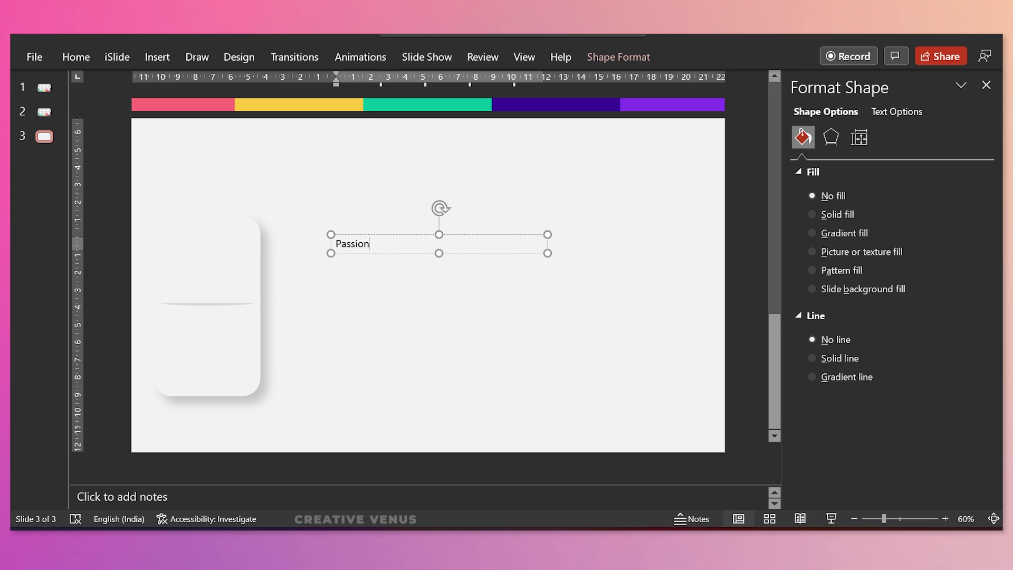
pyautogui.hotkey('ctrl', 'a')
pyautogui.click(70, 62)
pyautogui.click(318, 86)
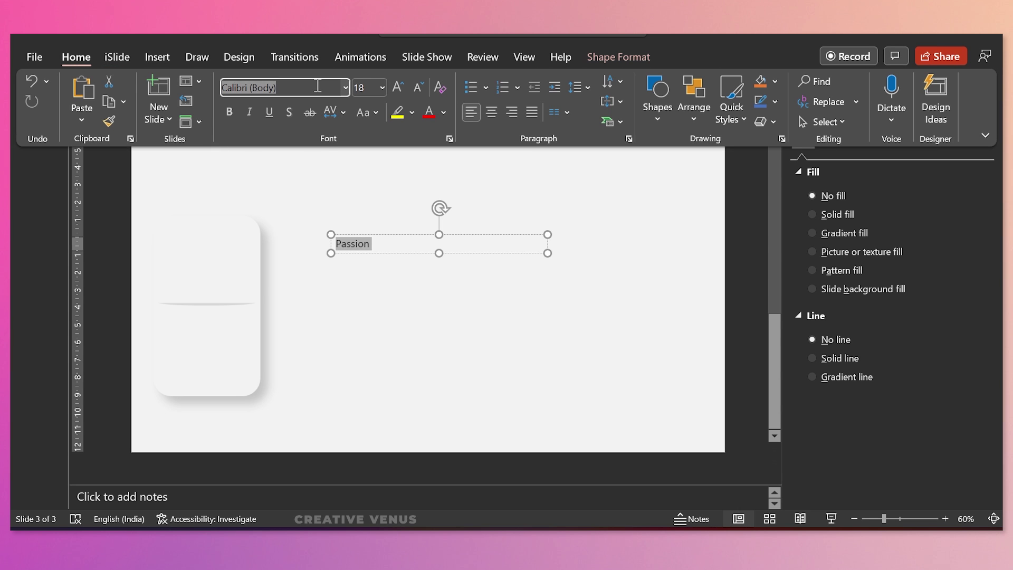
pyautogui.write('Montserrat')
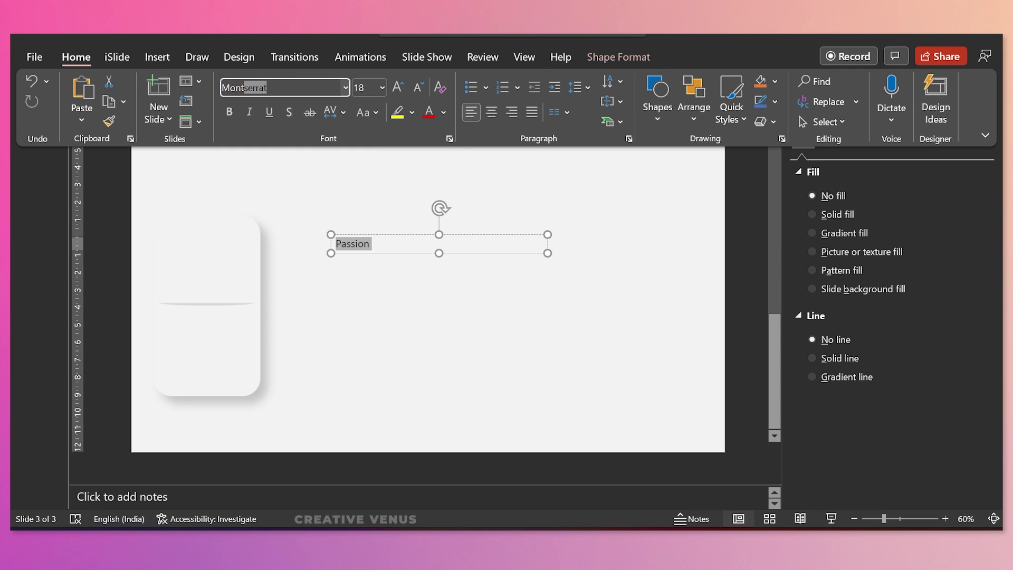
pyautogui.write(' Black')
pyautogui.press('Return')
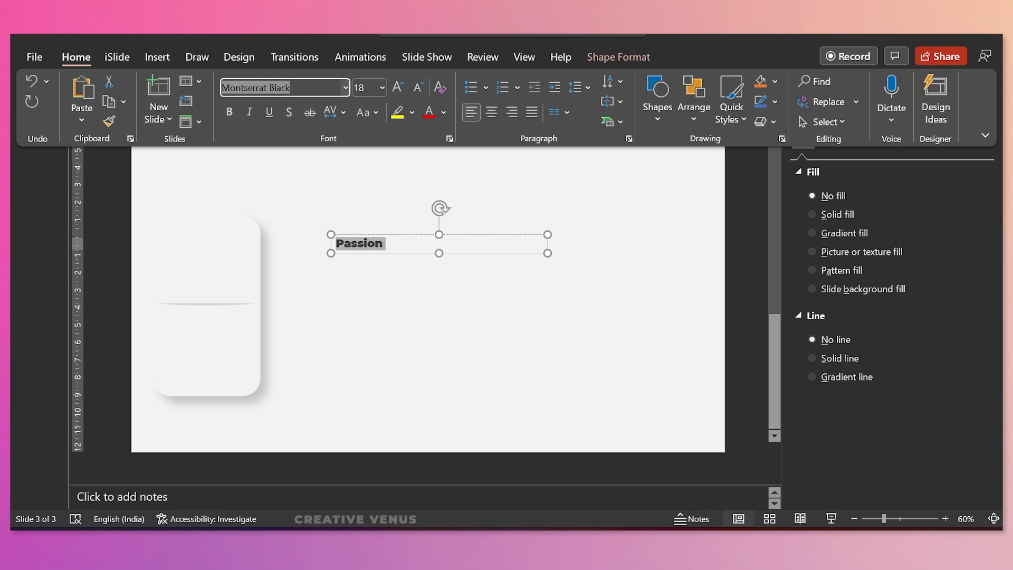
# Step: Make PASSION uppercase, centre it, and narrow its box to fit the text
pyautogui.click(375, 114)
pyautogui.click(405, 173)
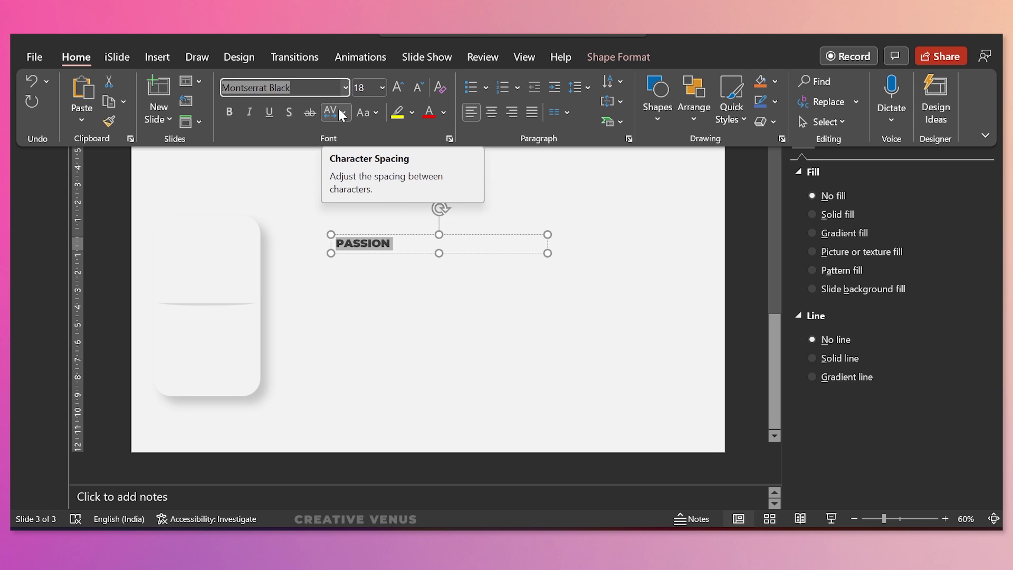
pyautogui.click(411, 224)
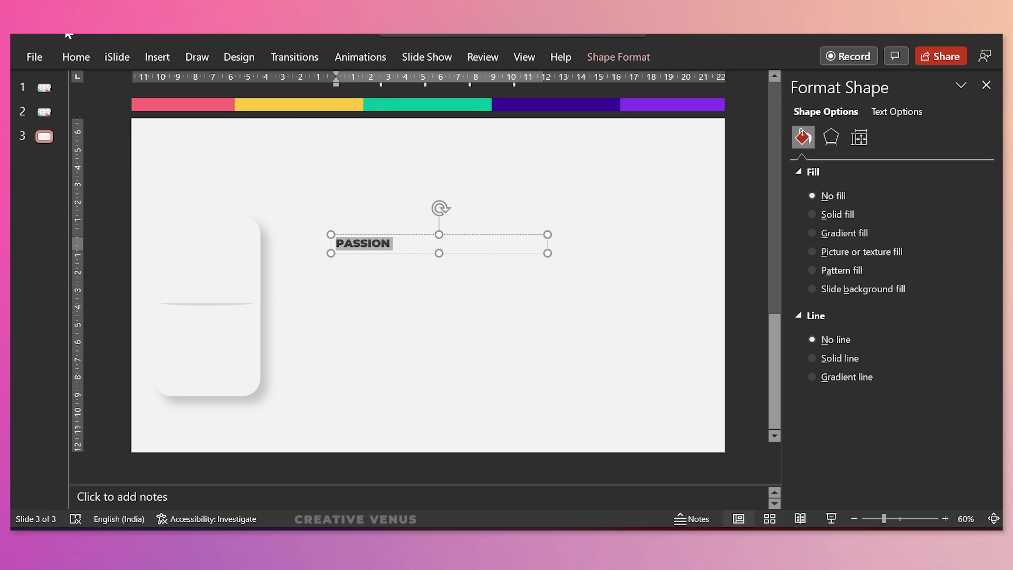
pyautogui.click(63, 56)
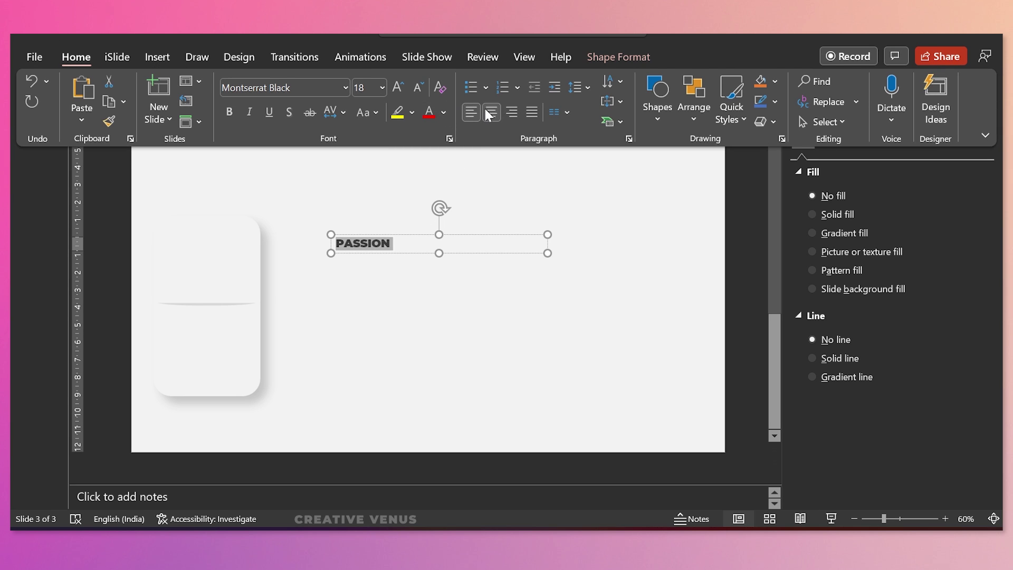
pyautogui.click(486, 112)
pyautogui.moveTo(548, 254); pyautogui.dragTo(236, 244)
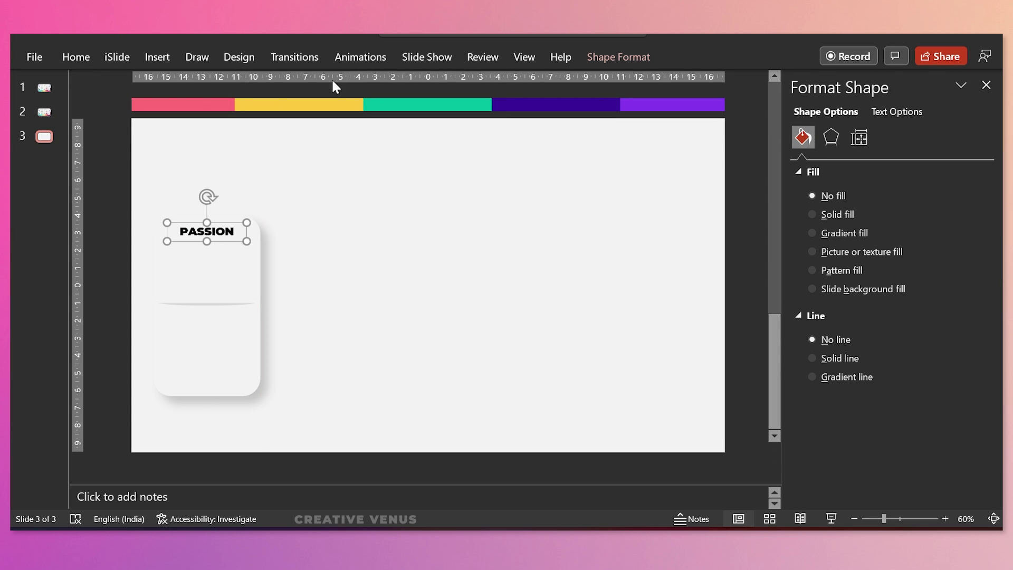
# Step: Colour the PASSION text with the pink sampled from the first top bar
pyautogui.click(899, 111)
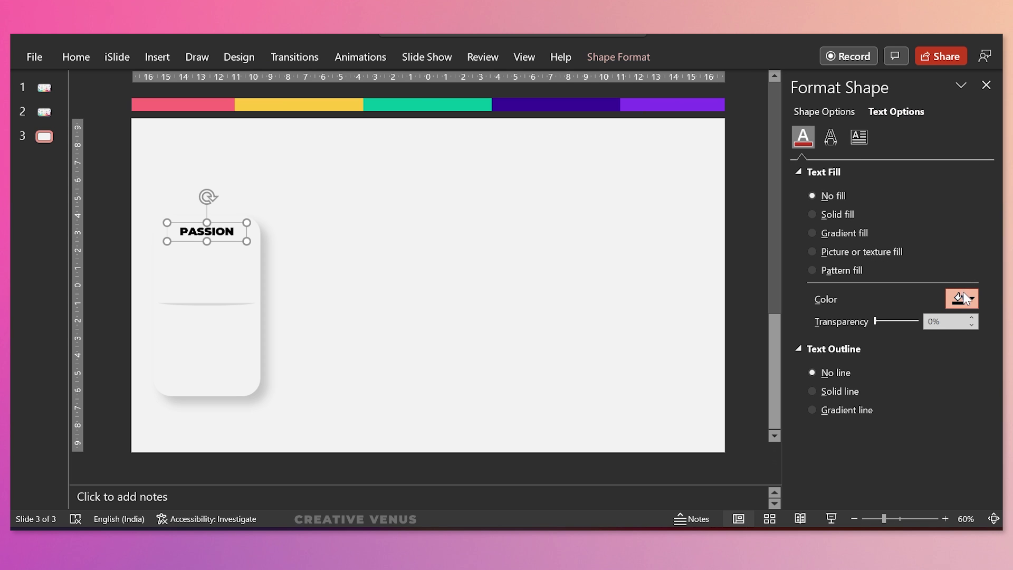
pyautogui.click(956, 297)
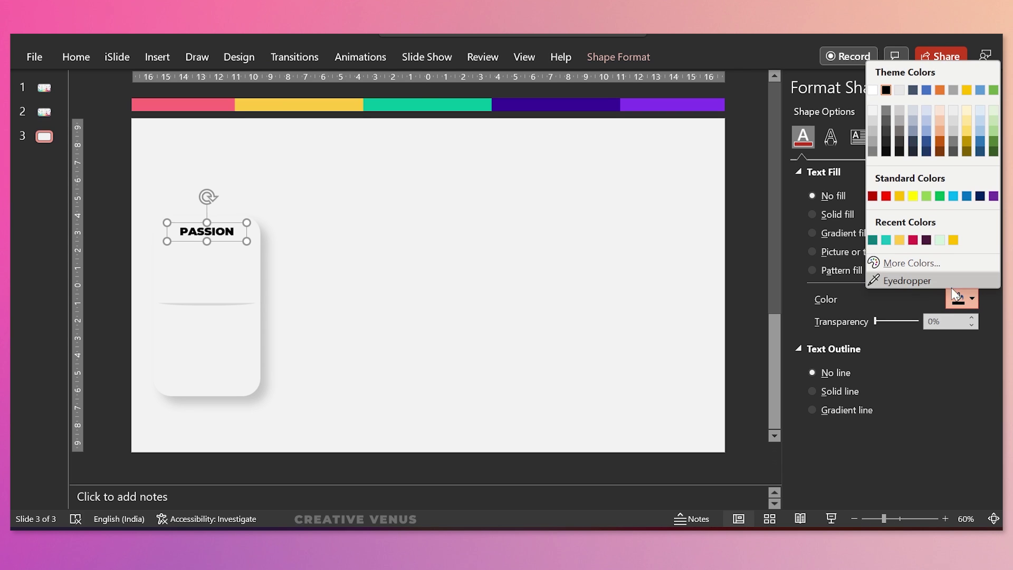
pyautogui.click(904, 281)
pyautogui.click(167, 101)
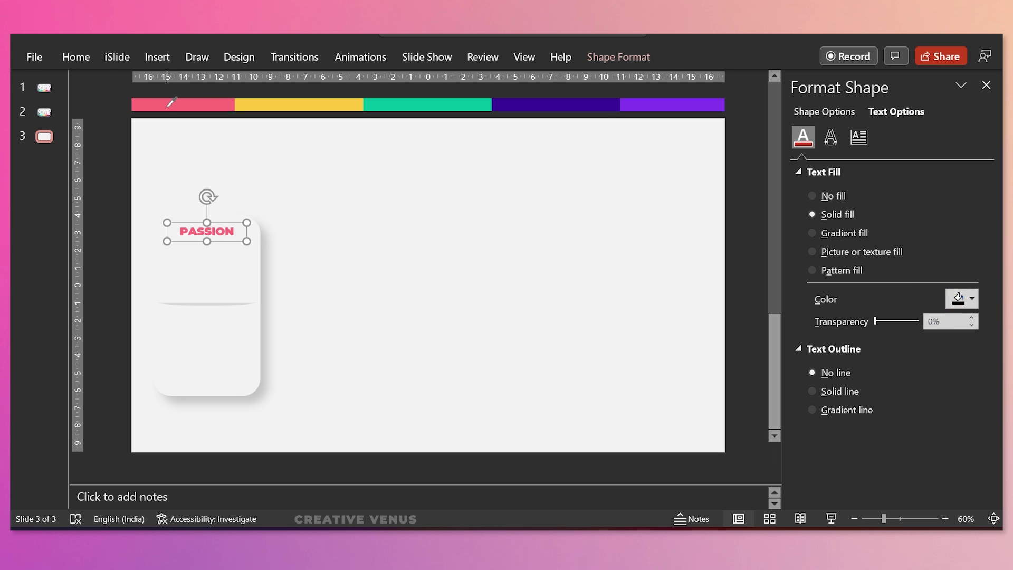
pyautogui.click(395, 280)
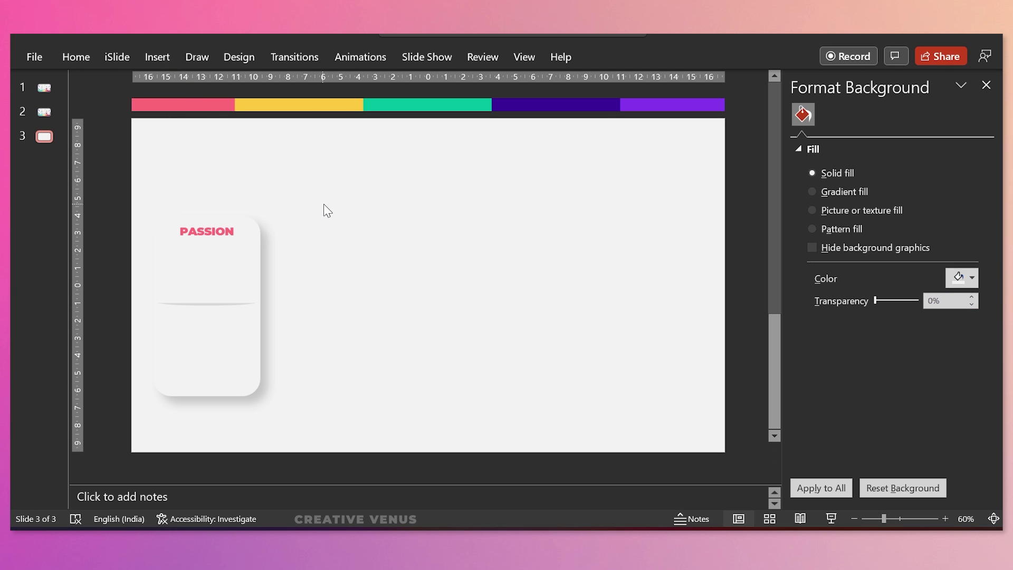
# Step: Reselect the PASSION box and zoom the view to 100%
pyautogui.click(162, 61)
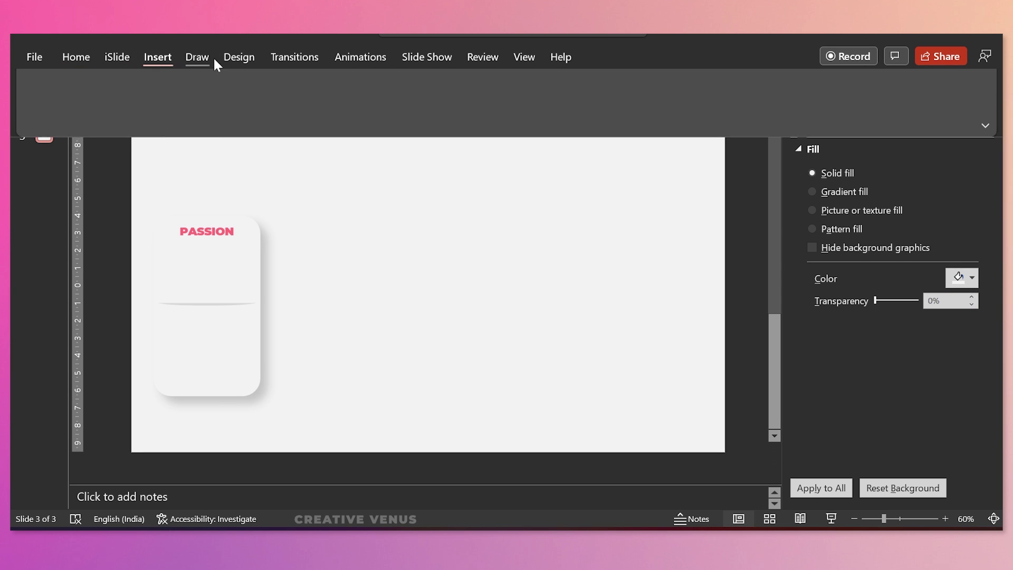
pyautogui.click(227, 232)
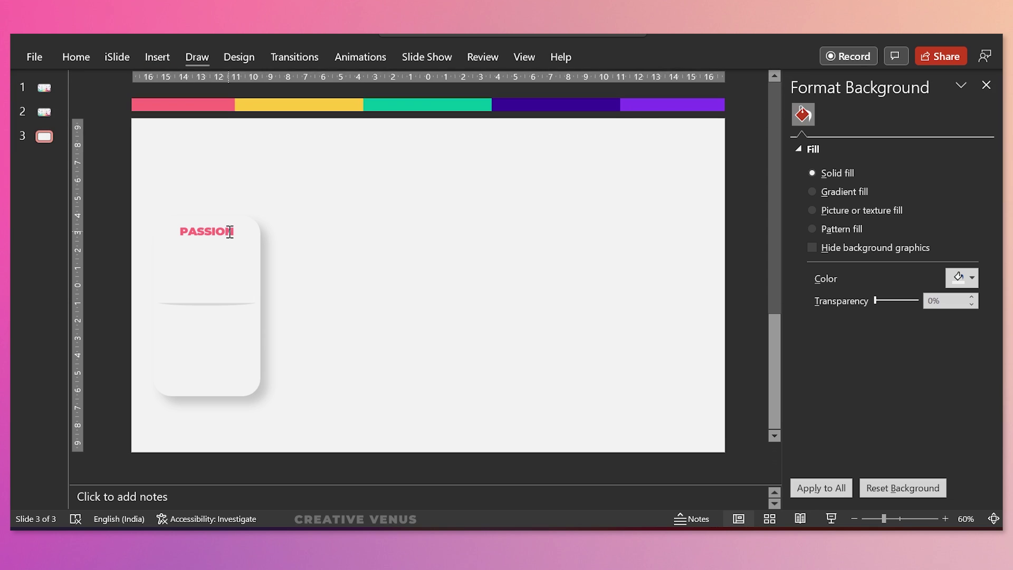
pyautogui.click(881, 517)
pyautogui.moveTo(881, 515); pyautogui.dragTo(904, 516)
pyautogui.click(269, 266)
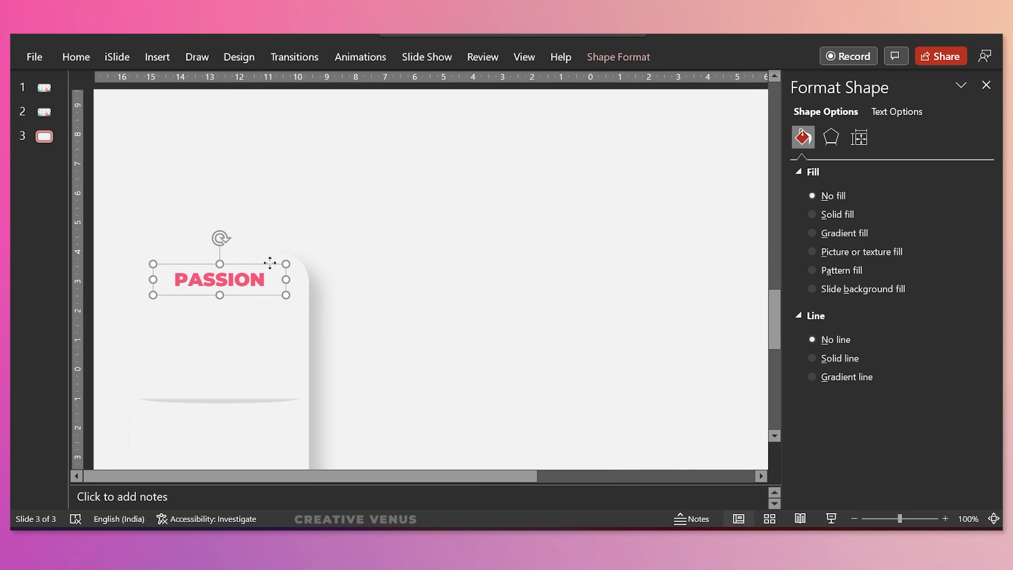
# Step: Duplicate the PASSION box just below it and change its text to 'business infographic'
pyautogui.moveTo(269, 265); pyautogui.dragTo(269, 295)
pyautogui.doubleClick(247, 307)
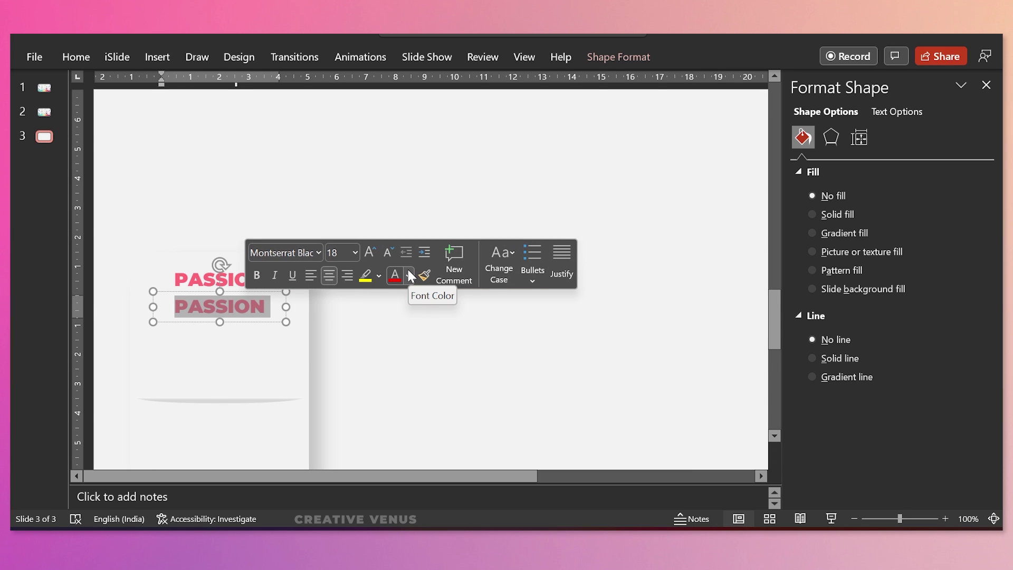
pyautogui.write('bus')
pyautogui.press('BackSpace')
pyautogui.press('BackSpace')
pyautogui.press('BackSpace')
pyautogui.write('business info')
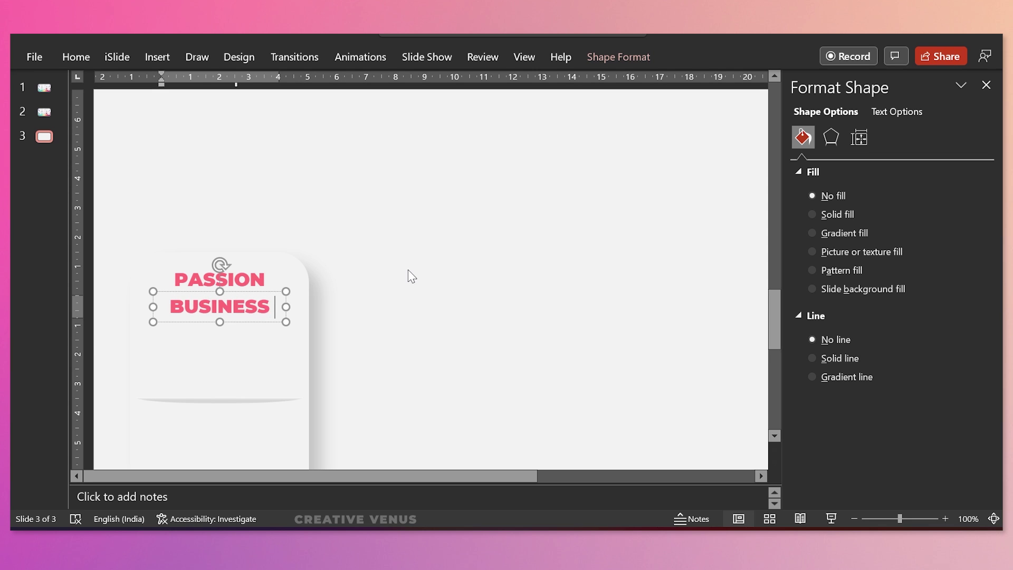
pyautogui.write('graphic')
# Step: Set the subtitle font to regular Montserrat, bold, at a smaller size
pyautogui.hotkey('ctrl', 'a')
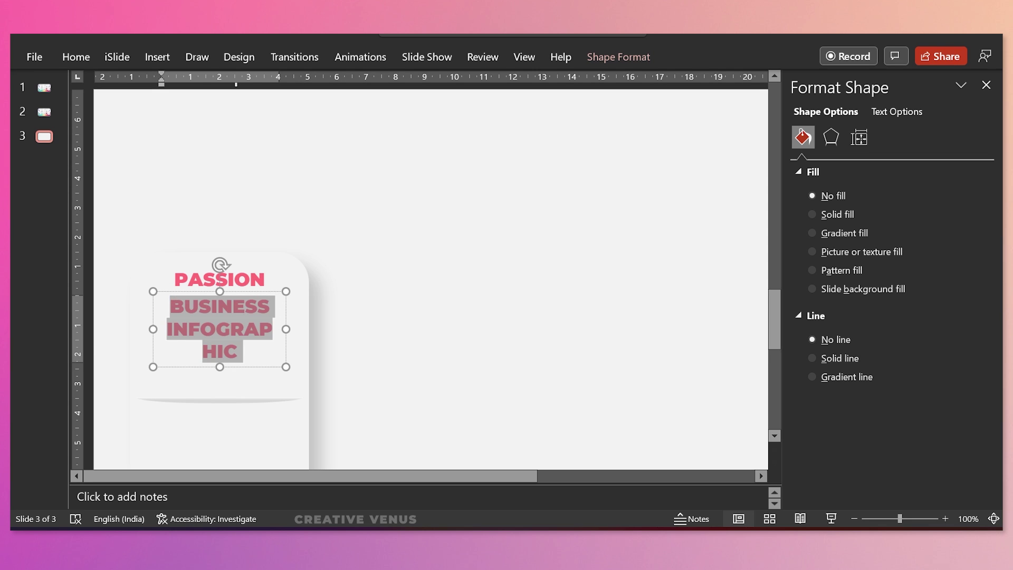
pyautogui.click(75, 56)
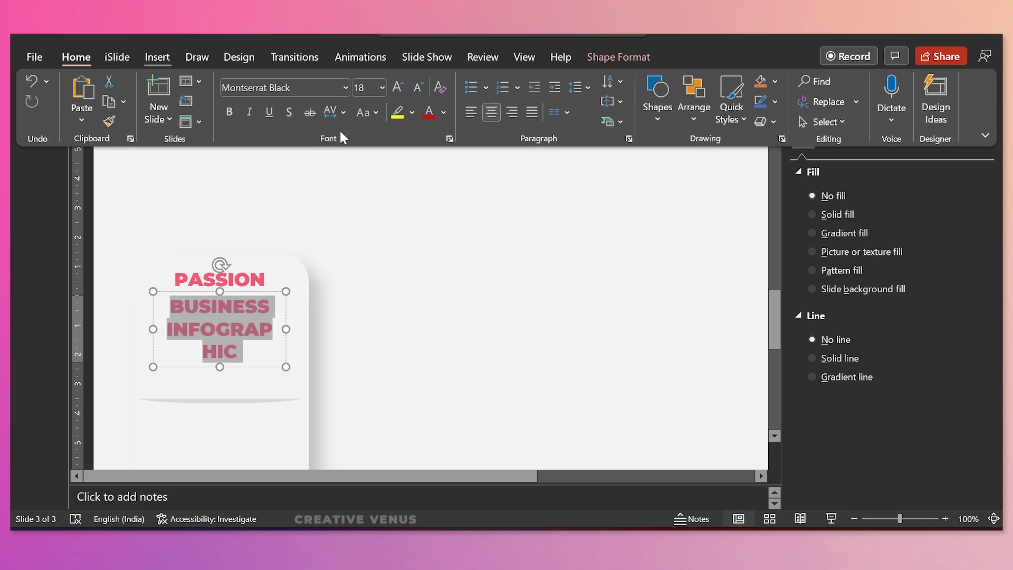
pyautogui.click(298, 89)
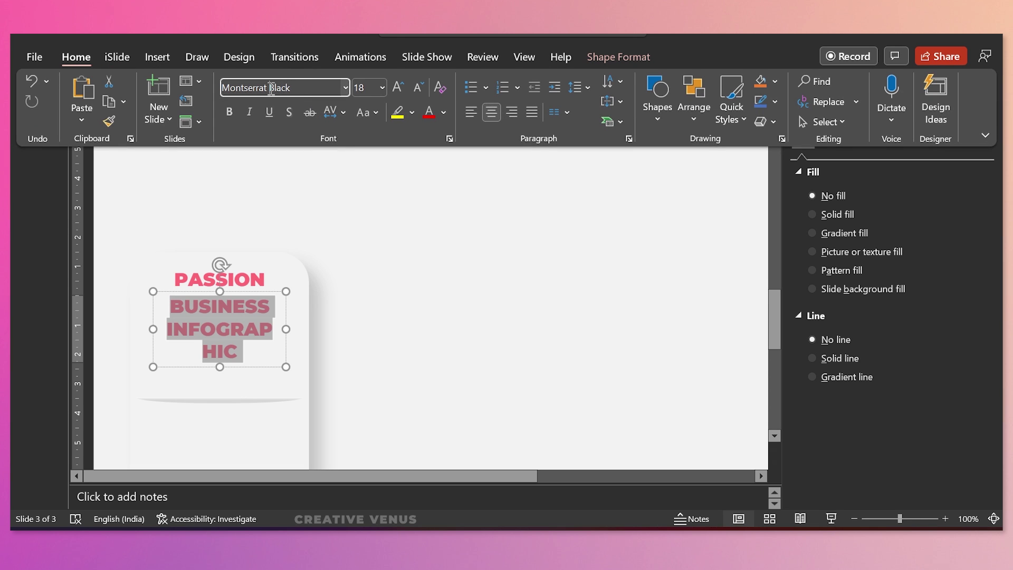
pyautogui.press('BackSpace')
pyautogui.press('BackSpace')
pyautogui.press('BackSpace')
pyautogui.press('BackSpace')
pyautogui.press('BackSpace')
pyautogui.press('Return')
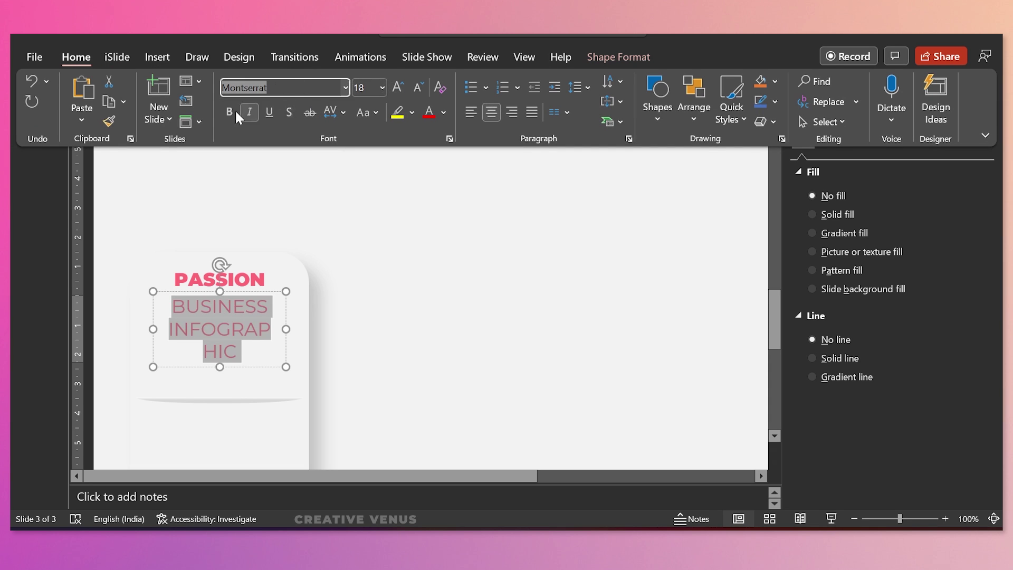
pyautogui.click(229, 117)
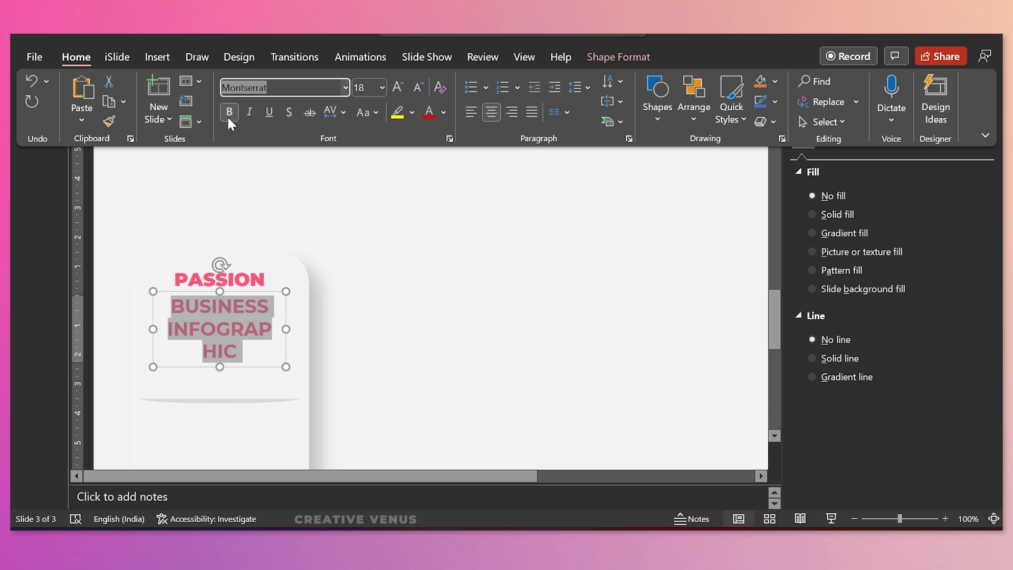
pyautogui.click(426, 91)
pyautogui.click(426, 91)
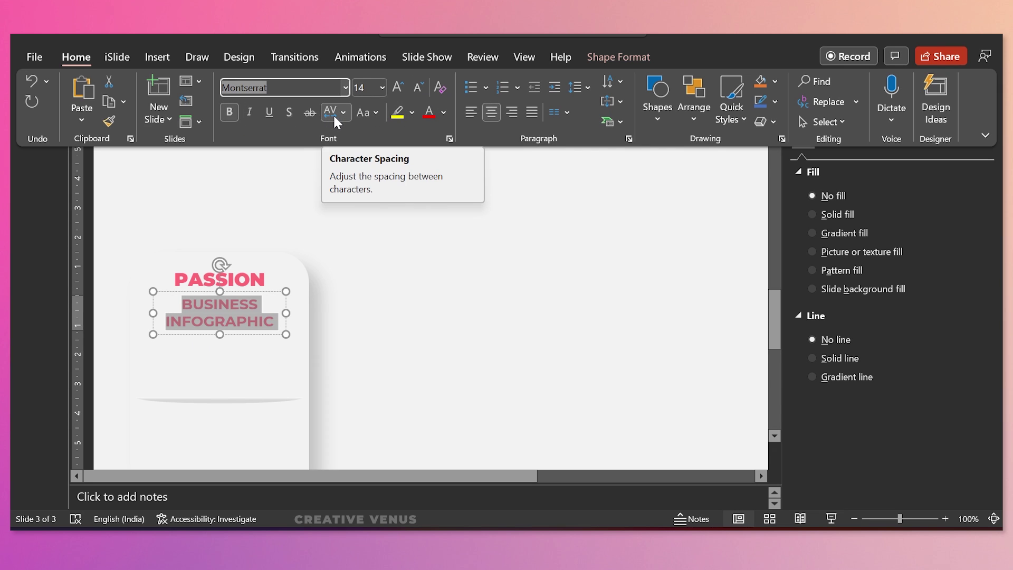
# Step: Make the subtitle light grey, Loose spacing, 11 pt, and widen its box to one line
pyautogui.click(444, 112)
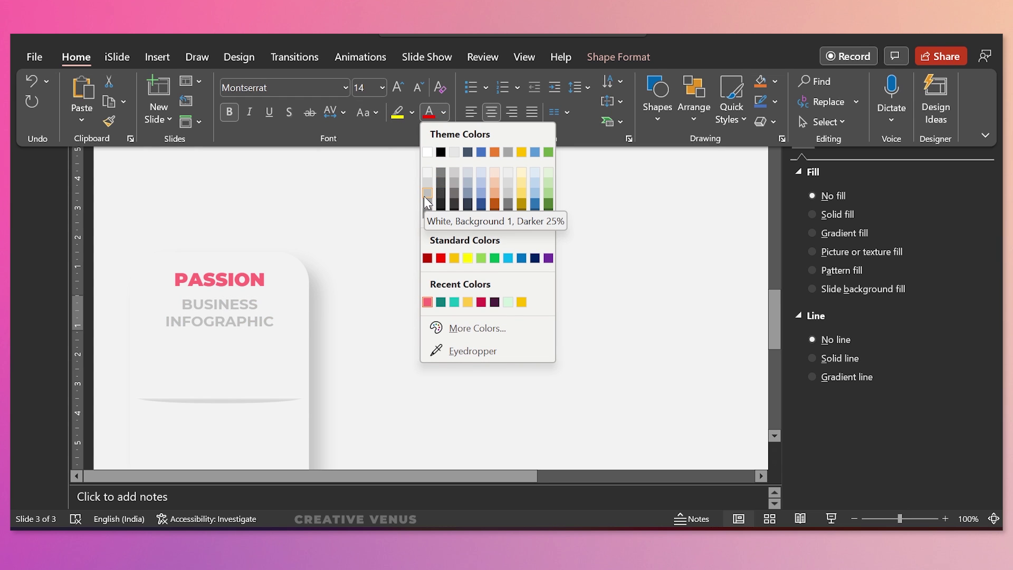
pyautogui.click(428, 205)
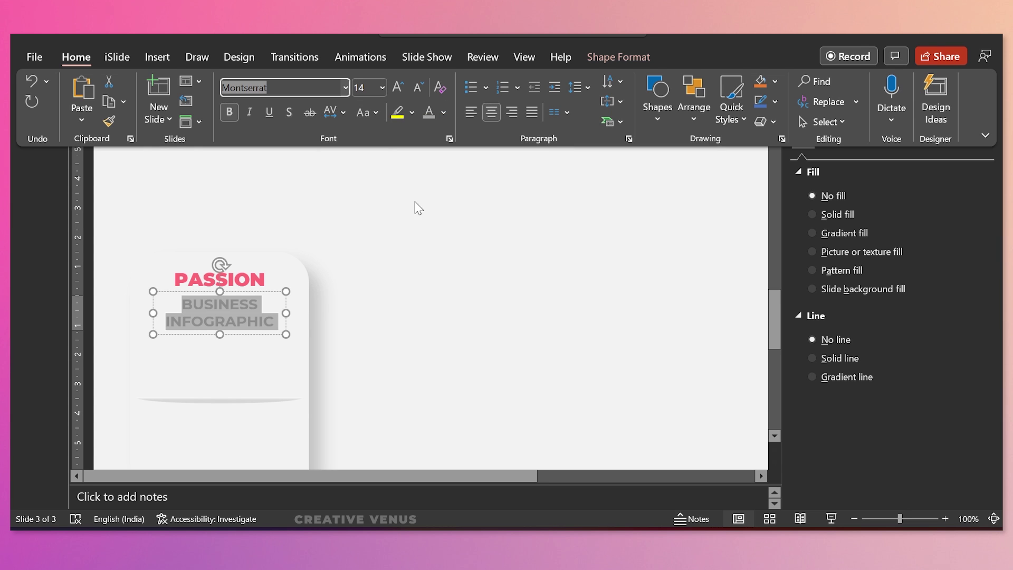
pyautogui.click(334, 113)
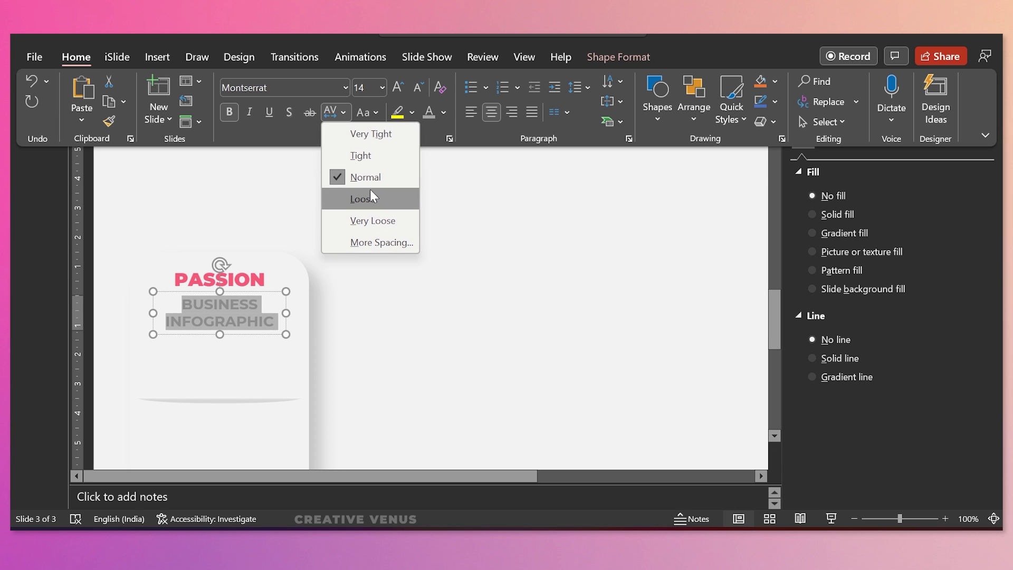
pyautogui.click(370, 191)
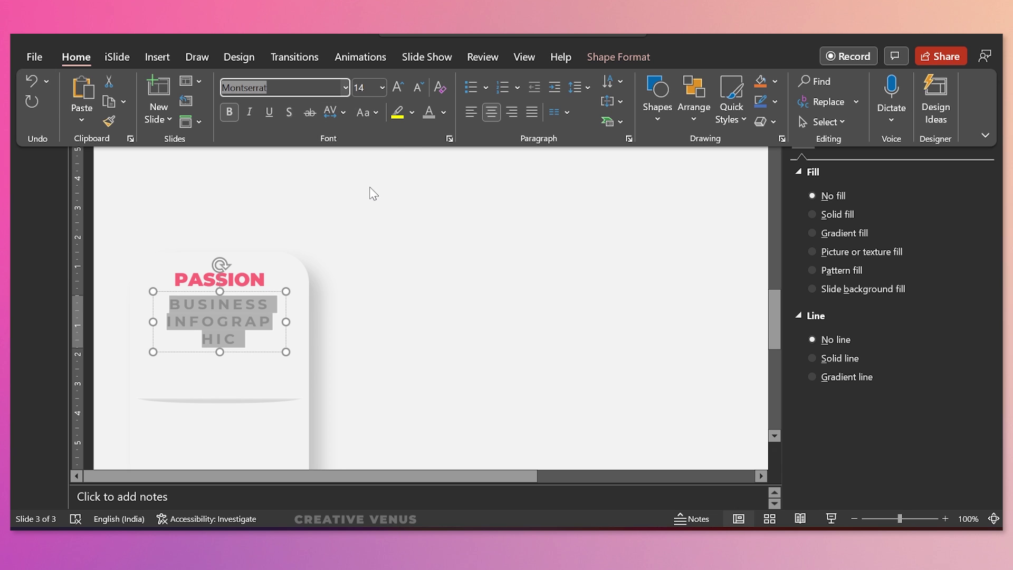
pyautogui.click(416, 90)
pyautogui.click(416, 90)
pyautogui.moveTo(287, 316); pyautogui.dragTo(254, 331)
# Step: Paste a copy of the subtitle box below it and replace its text with =lorem(1)
pyautogui.hotkey('ctrl', 'v')
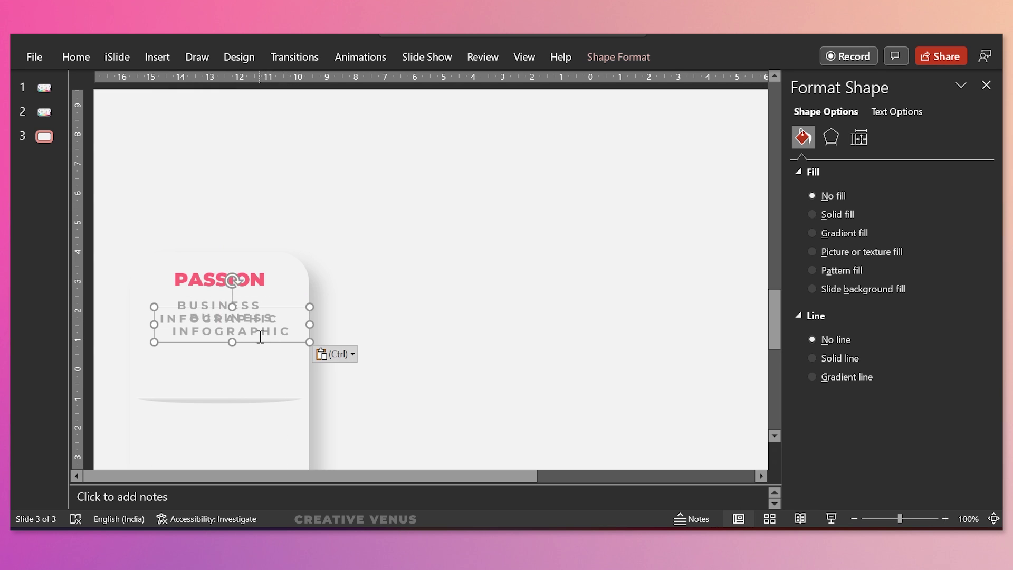
pyautogui.moveTo(263, 339); pyautogui.dragTo(242, 371)
pyautogui.click(235, 364)
pyautogui.hotkey('ctrl', 'a')
pyautogui.press('BackSpace')
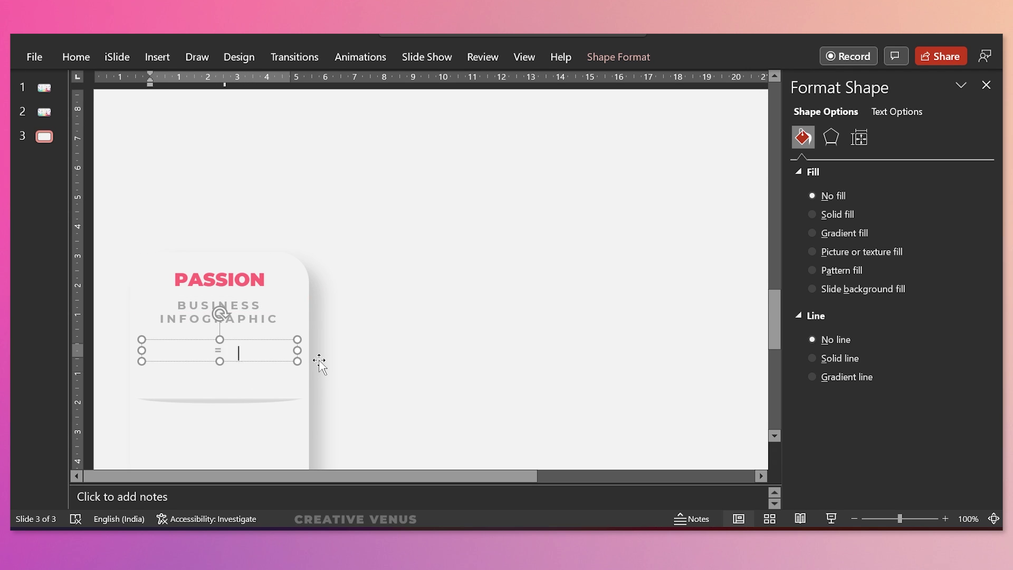
pyautogui.write('=lorem(1)')
# Step: Reset the =Lorem(1) text to normal letter spacing and sentence case
pyautogui.hotkey('ctrl', 'a')
pyautogui.press('Right')
pyautogui.hotkey('ctrl', 'a')
pyautogui.click(77, 58)
pyautogui.click(341, 113)
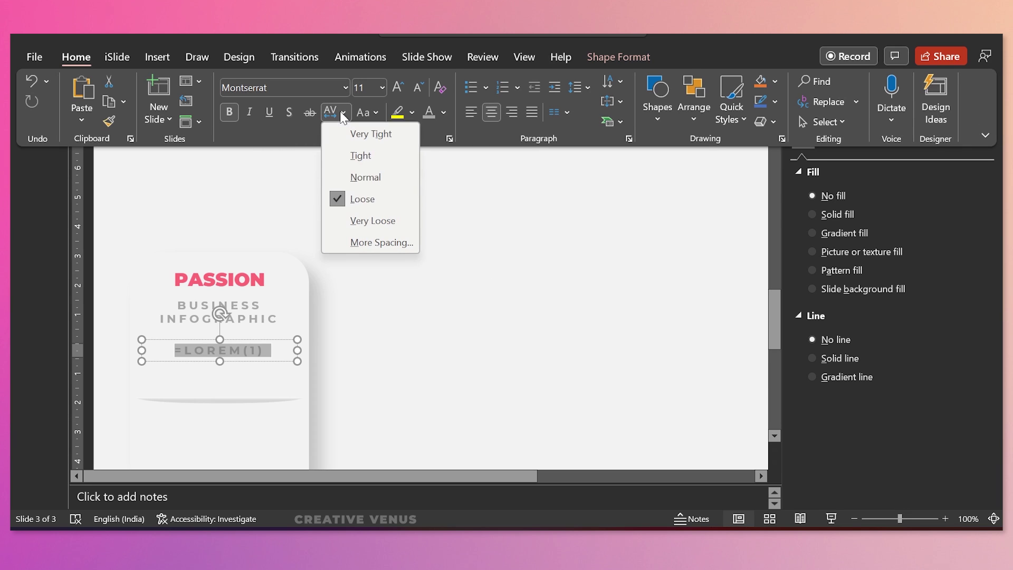
pyautogui.click(346, 179)
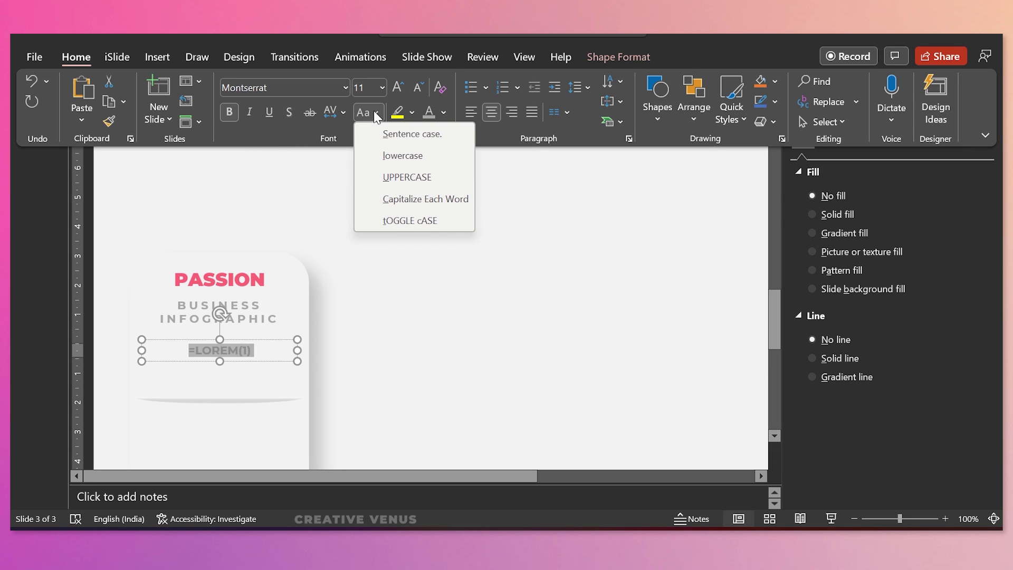
pyautogui.click(375, 127)
# Step: Remove bold from the =Lorem(1) text
pyautogui.click(249, 353)
pyautogui.click(248, 352)
pyautogui.moveTo(249, 351); pyautogui.dragTo(162, 349)
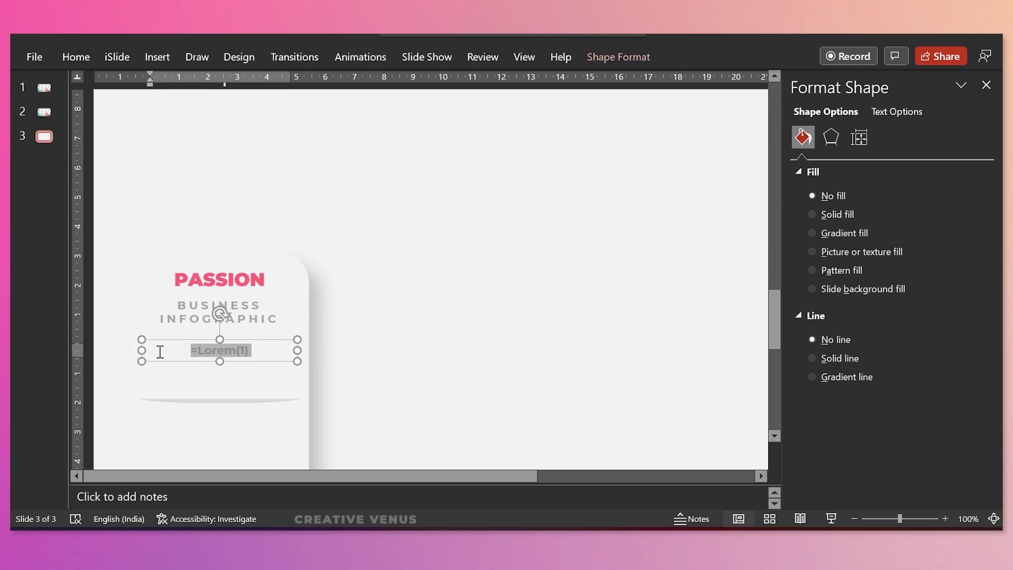
pyautogui.click(74, 57)
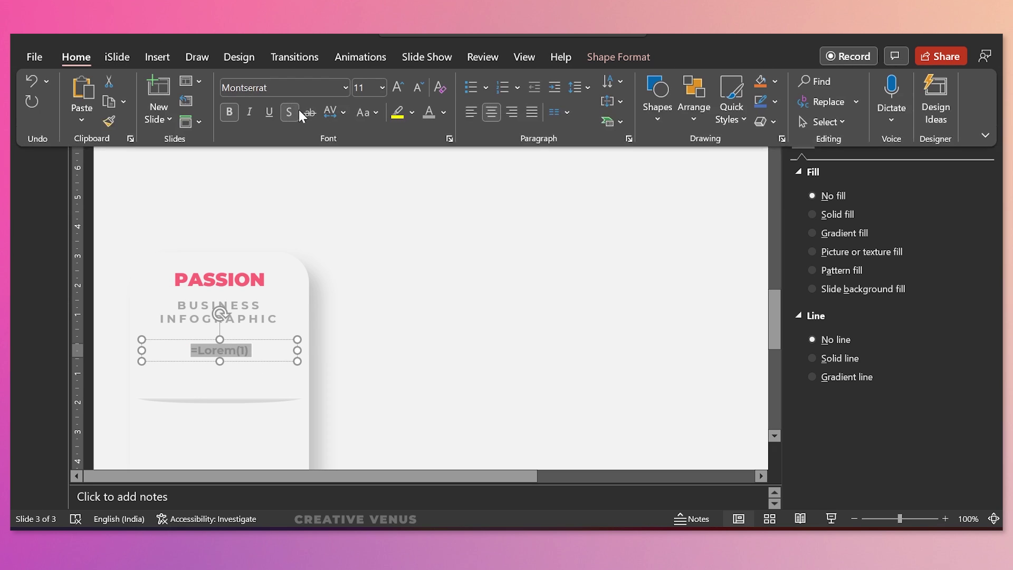
pyautogui.click(230, 113)
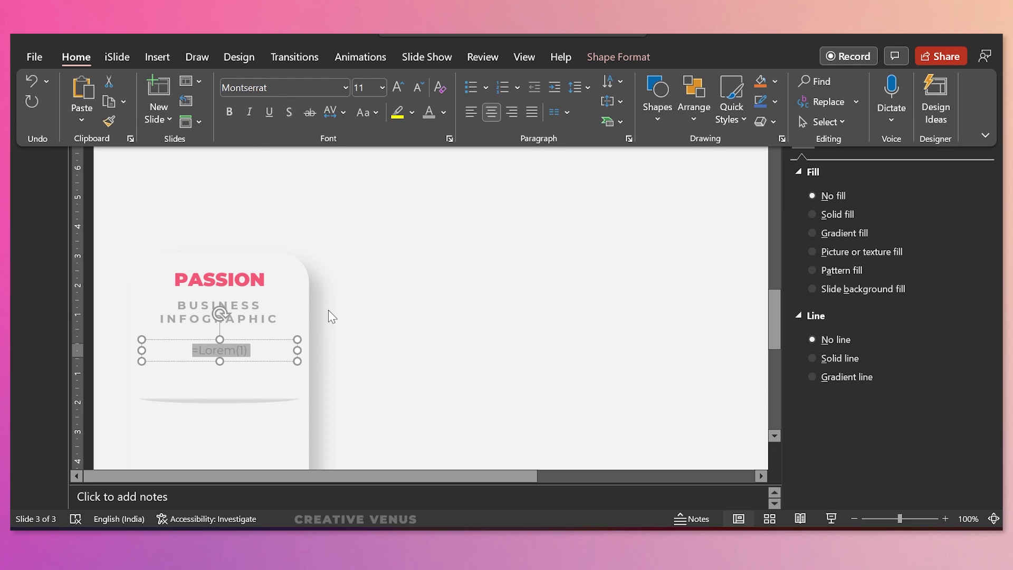
pyautogui.click(254, 356)
pyautogui.click(249, 352)
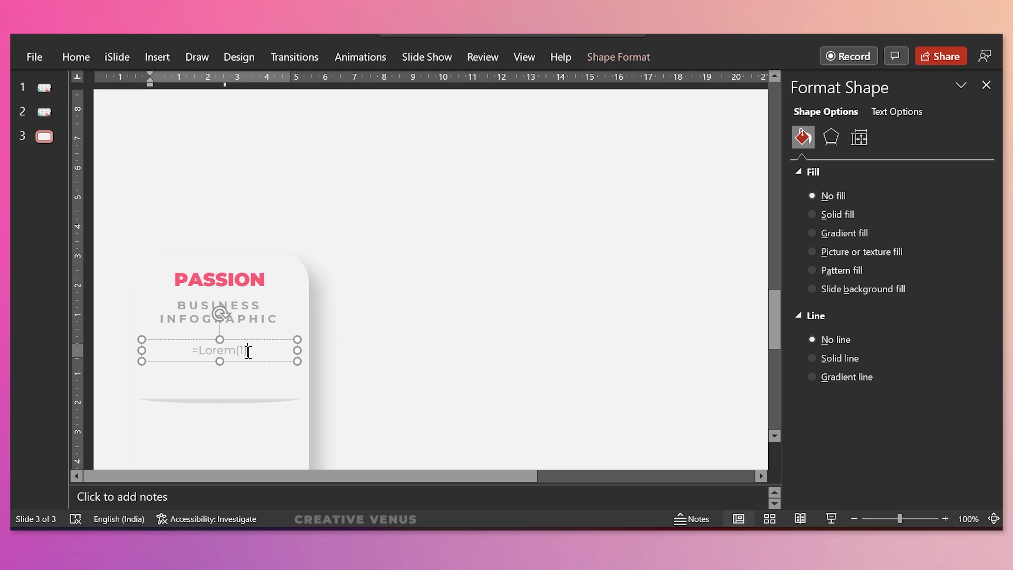
# Step: Generate the Lorem ipsum paragraph and reduce its font size to 9
pyautogui.press('Return')
pyautogui.hotkey('ctrl', 'a')
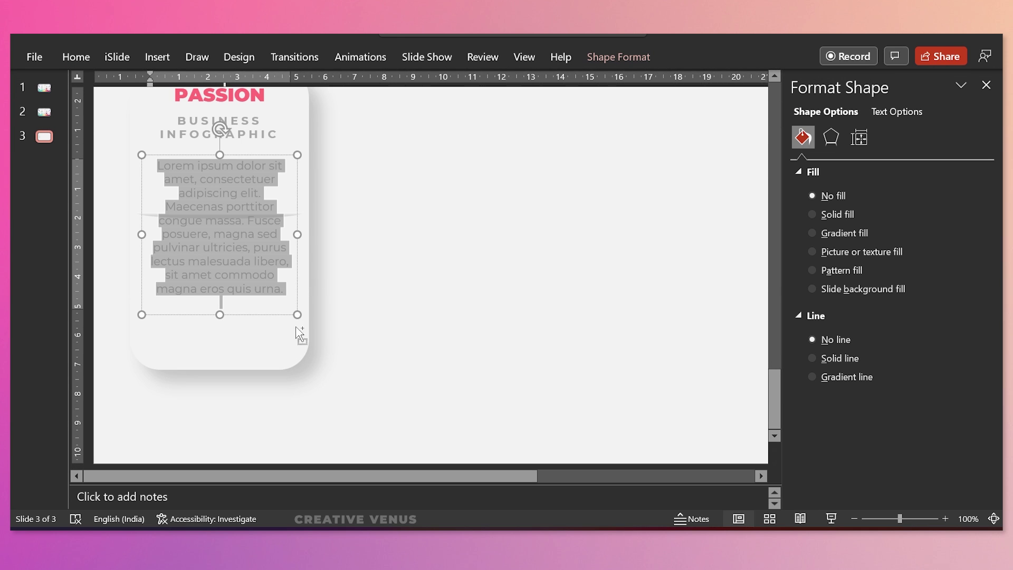
pyautogui.click(76, 57)
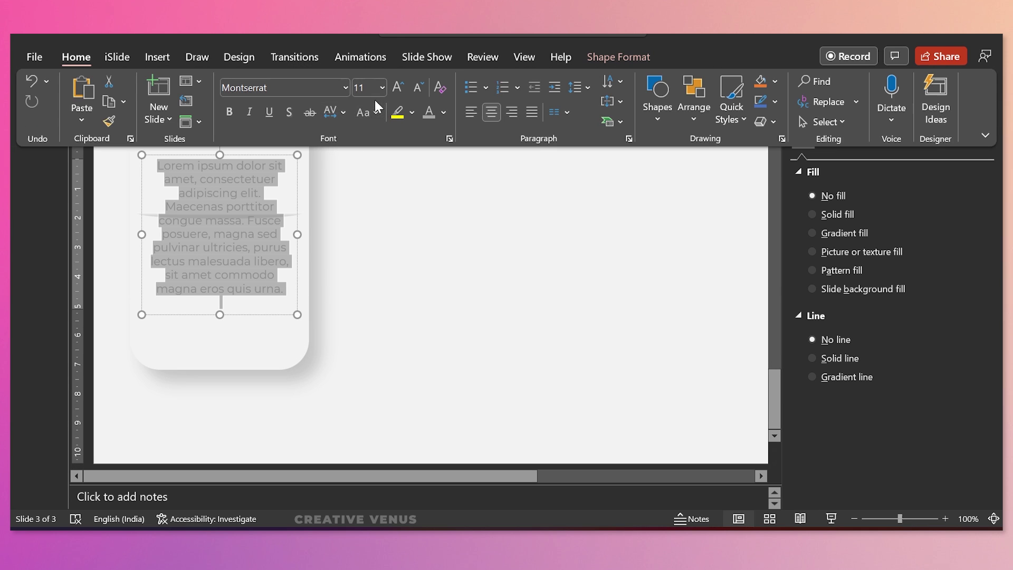
pyautogui.click(416, 87)
pyautogui.click(417, 88)
pyautogui.click(416, 87)
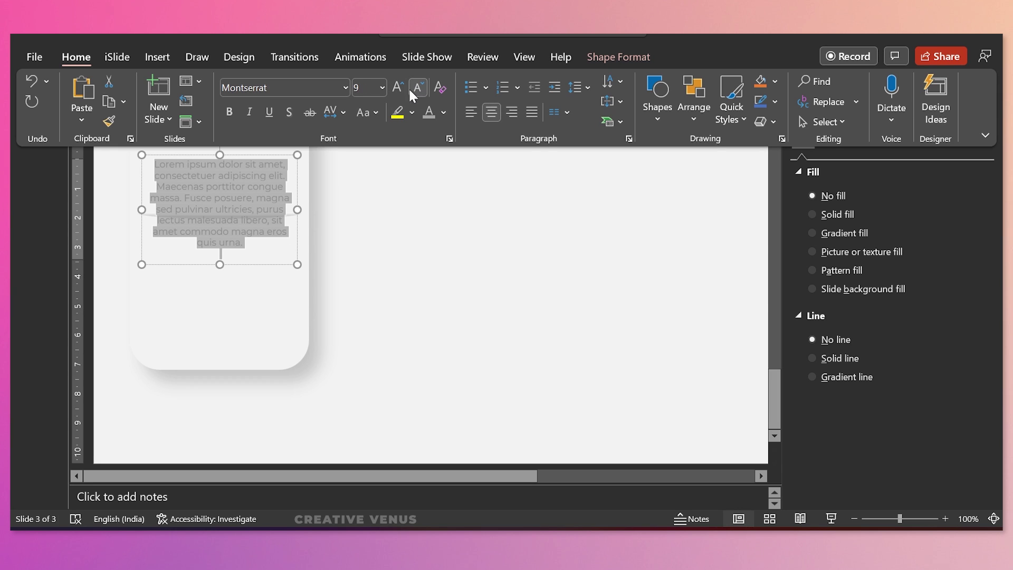
# Step: Delete the paragraph from 'purus' to the end so it ends at 'ultricies'
pyautogui.click(194, 189)
pyautogui.click(194, 187)
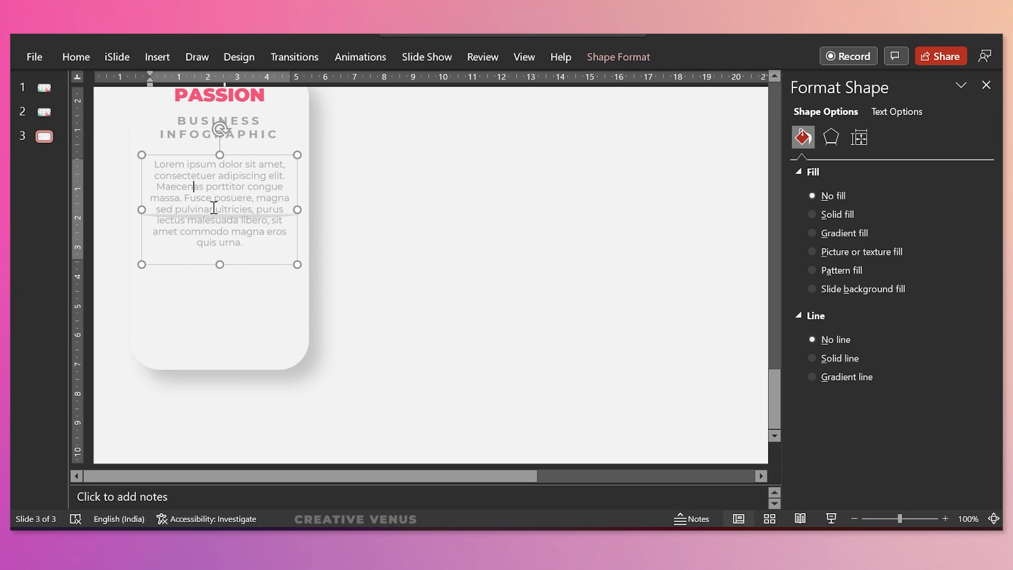
pyautogui.moveTo(258, 209); pyautogui.dragTo(283, 289)
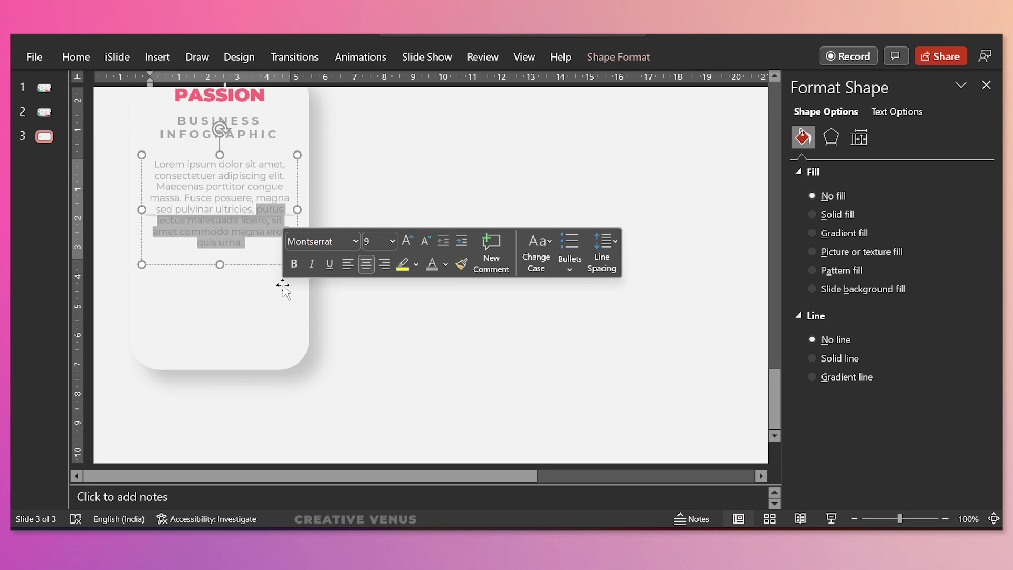
pyautogui.press('BackSpace')
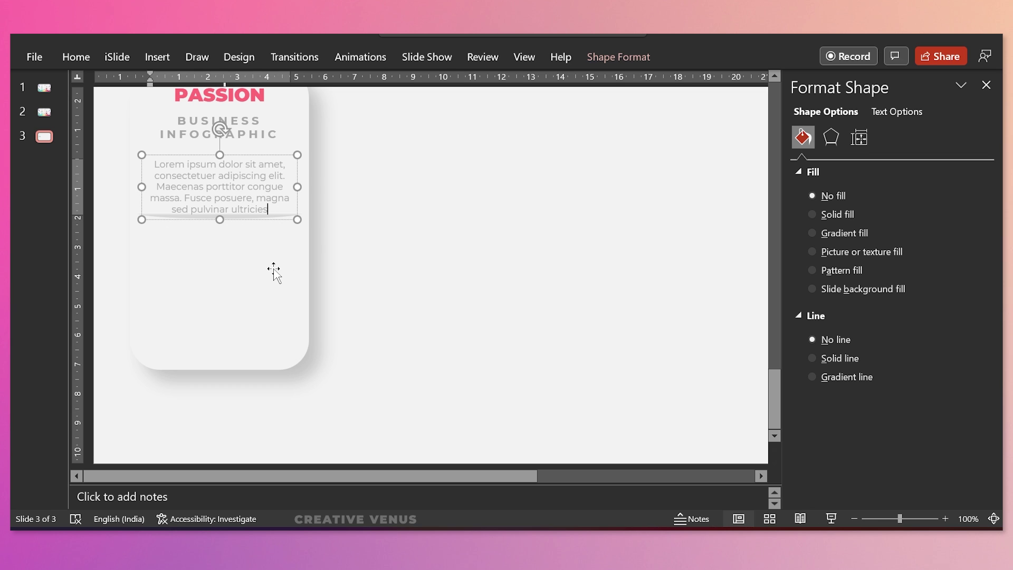
# Step: Nudge the body text box slightly upward
pyautogui.click(235, 155)
pyautogui.press('Up')
pyautogui.press('Up')
pyautogui.press('Up')
pyautogui.press('Up')
pyautogui.press('Up')
pyautogui.click(384, 255)
# Step: Move the divider line down below the text and open the Shapes gallery
pyautogui.moveTo(384, 255); pyautogui.dragTo(96, 185)
pyautogui.press('Down')
pyautogui.press('Down')
pyautogui.press('Down')
pyautogui.press('Down')
pyautogui.press('Down')
pyautogui.press('Down')
pyautogui.press('Down')
pyautogui.press('Down')
pyautogui.press('Down')
pyautogui.press('Down')
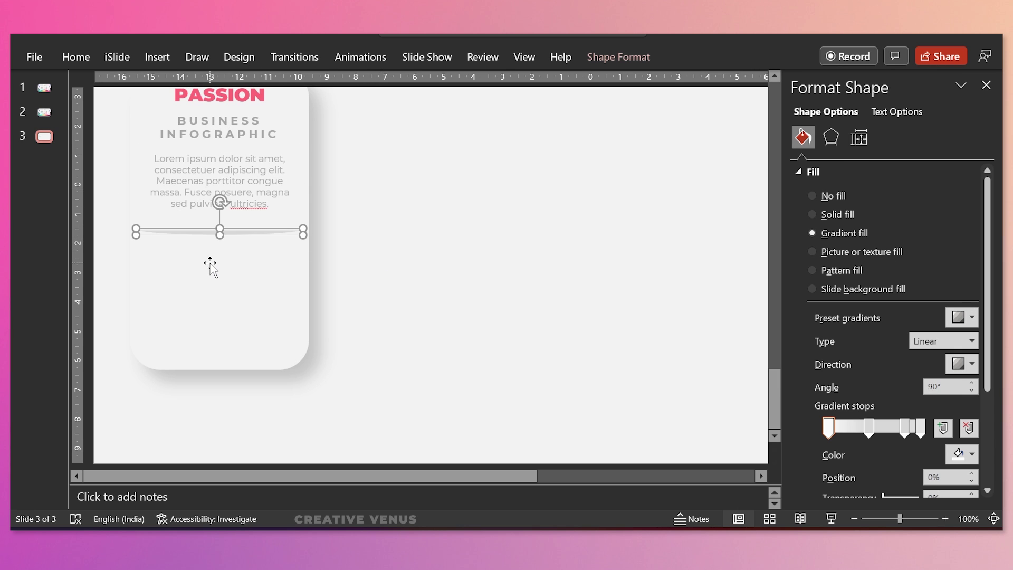
pyautogui.click(391, 238)
pyautogui.click(155, 58)
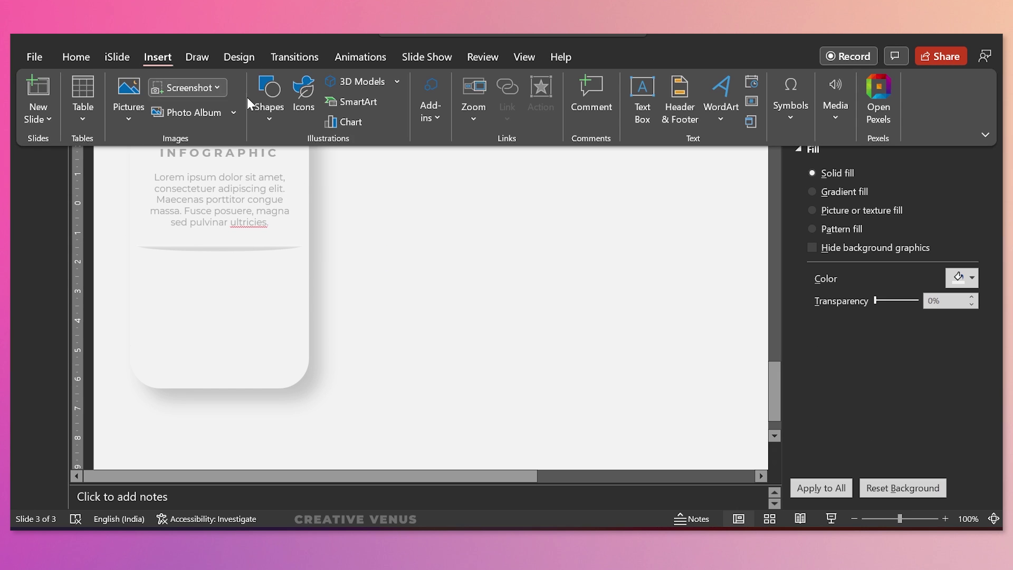
pyautogui.click(271, 119)
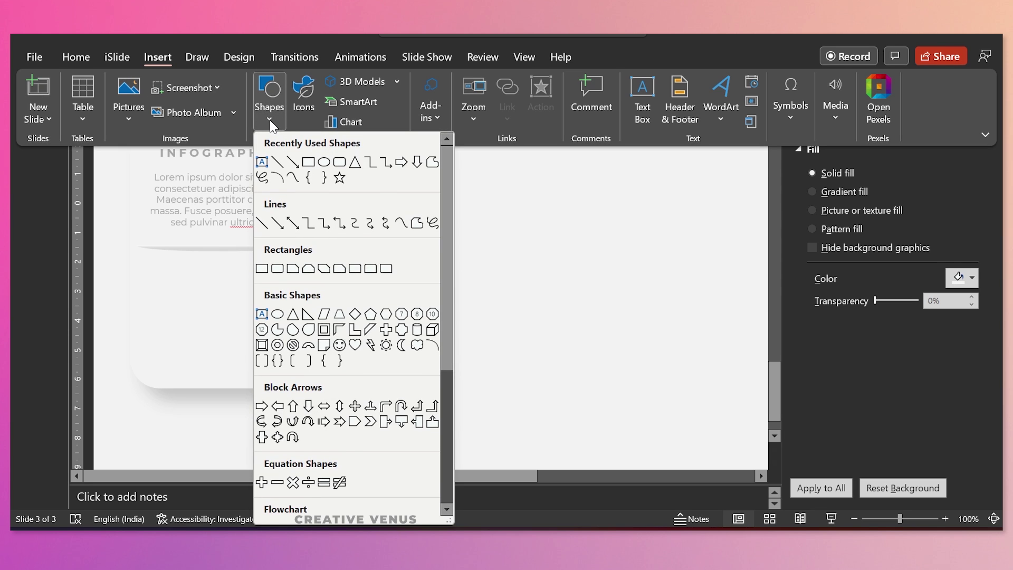
# Step: Draw a donut and a rectangle covering its right half, and select both
pyautogui.click(278, 345)
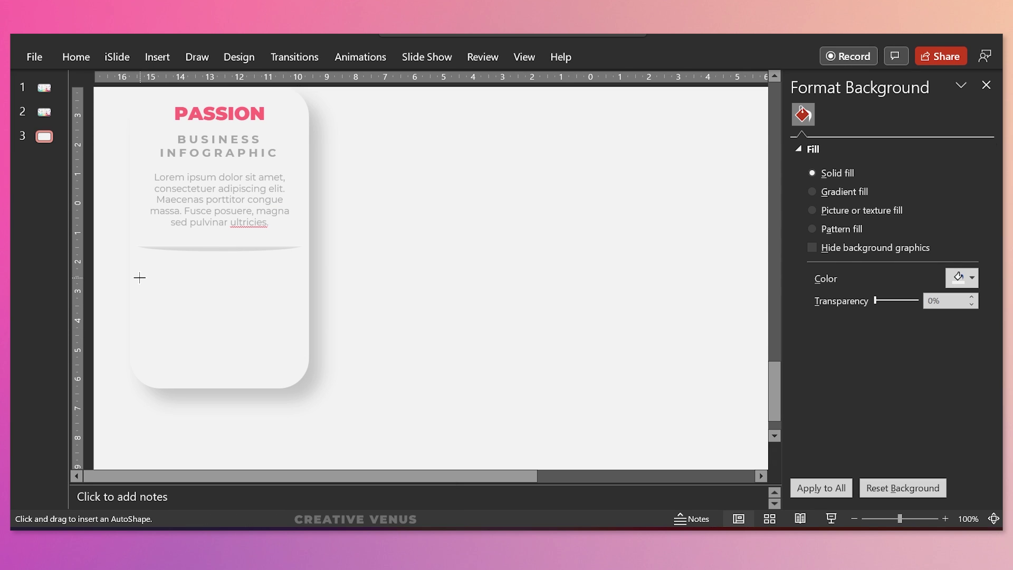
pyautogui.moveTo(130, 269); pyautogui.dragTo(467, 294)
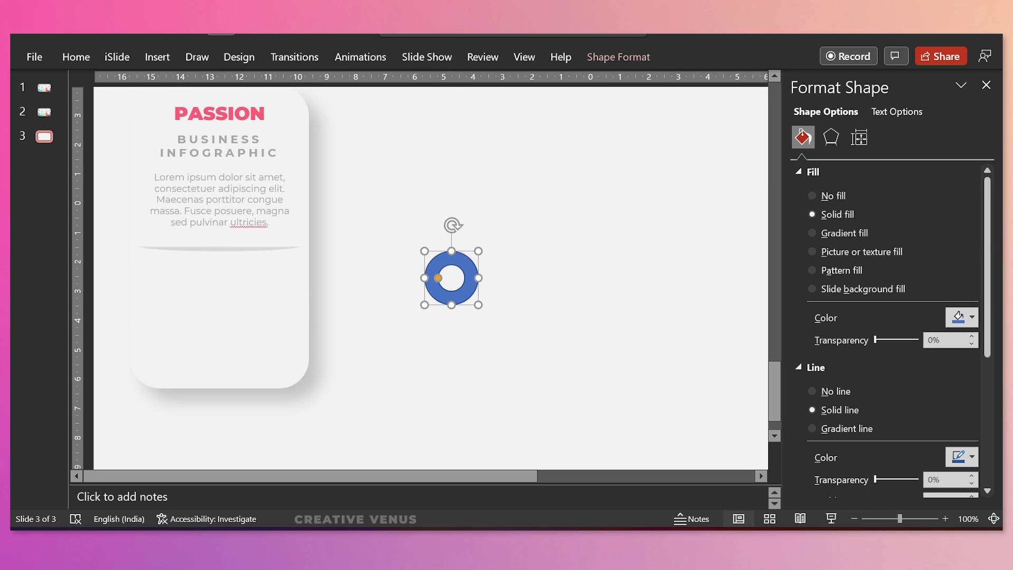
pyautogui.click(144, 55)
pyautogui.click(268, 120)
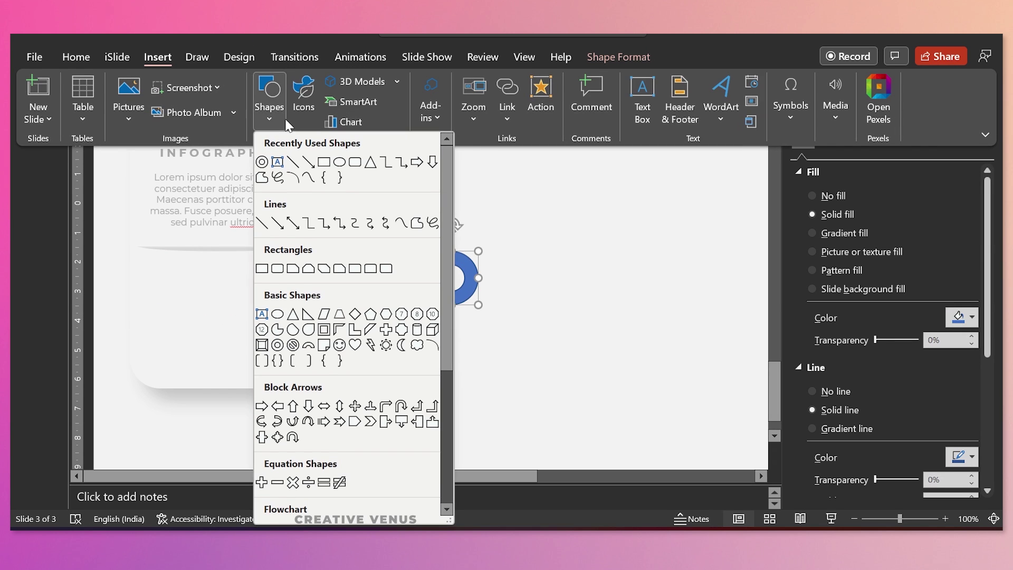
pyautogui.click(324, 161)
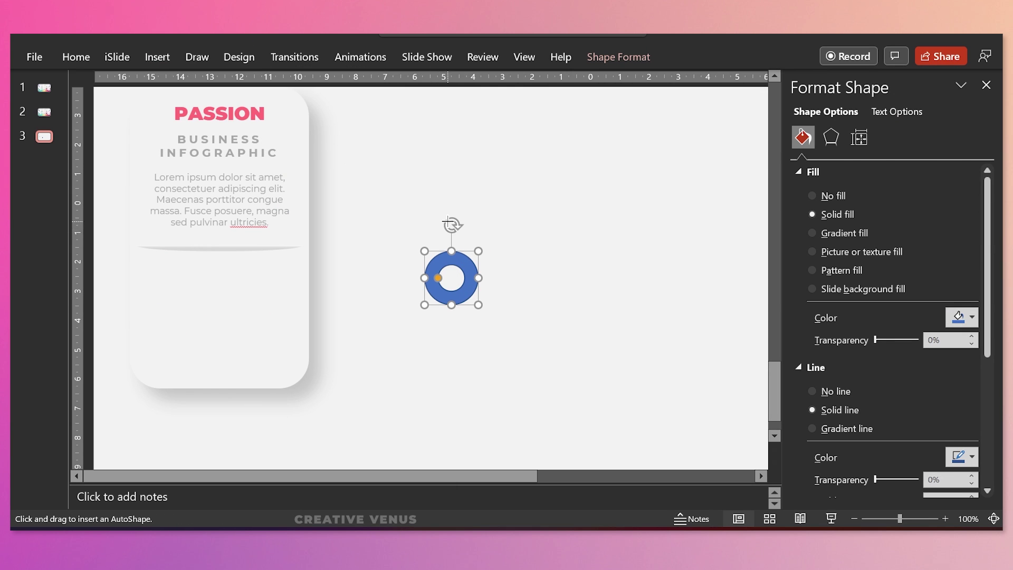
pyautogui.moveTo(450, 232); pyautogui.dragTo(510, 357)
pyautogui.keyDown('shift'); pyautogui.click(480, 333); pyautogui.keyUp('shift')
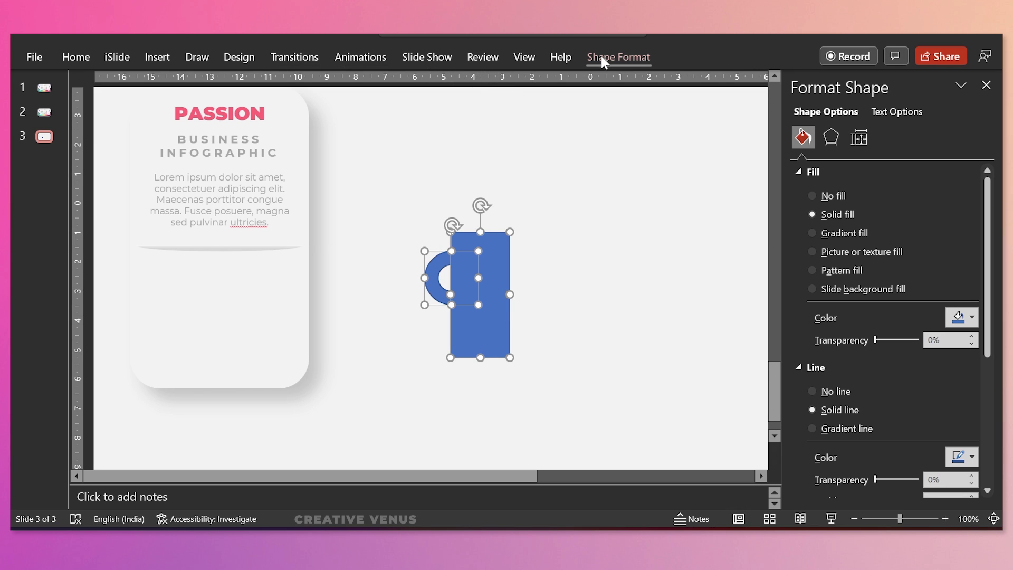
# Step: Subtract the rectangle to form an outline-free half-ring, move it to the card's left edge, fill it white
pyautogui.click(617, 57)
pyautogui.click(160, 120)
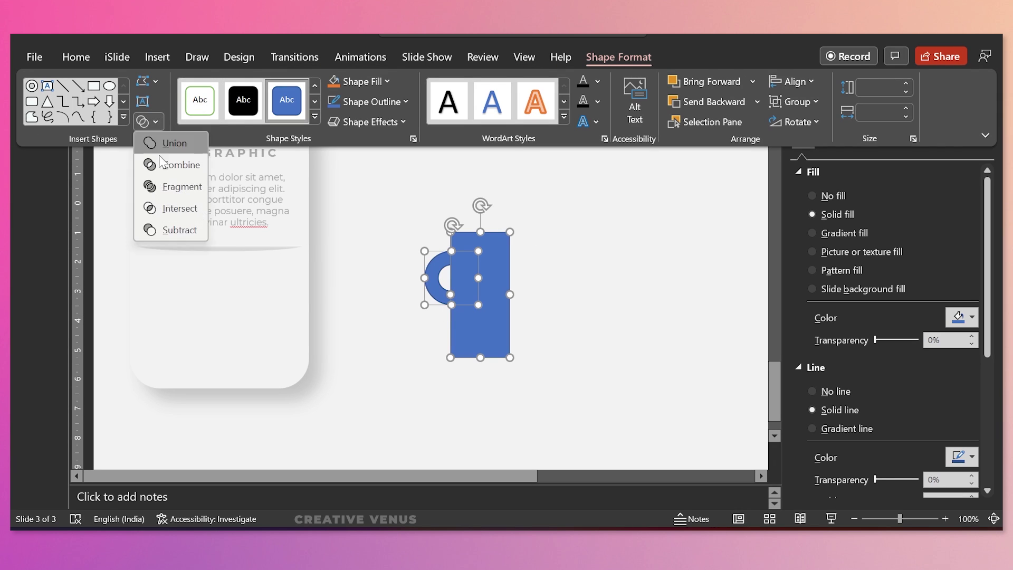
pyautogui.click(170, 224)
pyautogui.click(815, 390)
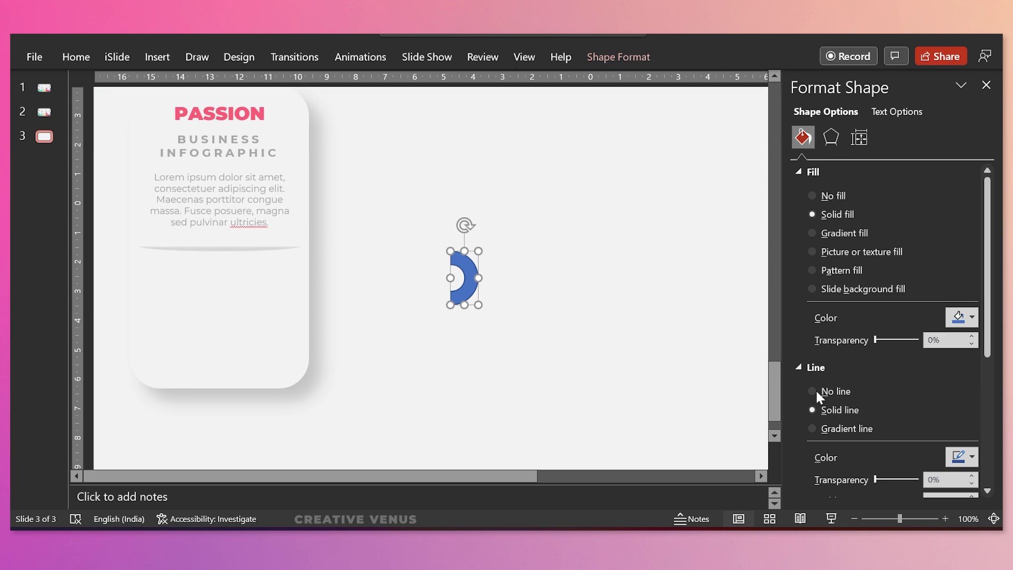
pyautogui.moveTo(470, 292); pyautogui.dragTo(152, 297)
pyautogui.click(961, 316)
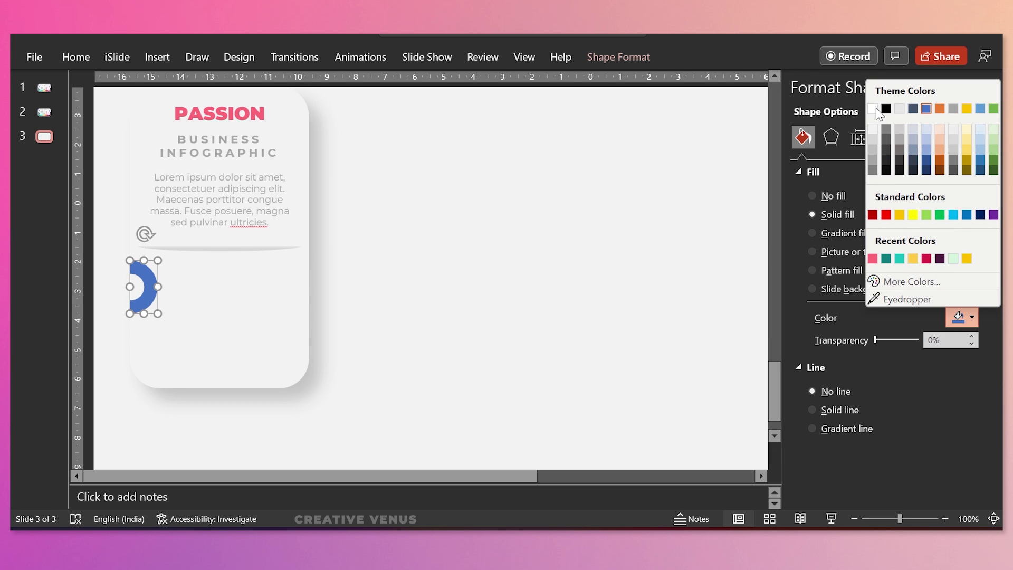
pyautogui.click(871, 108)
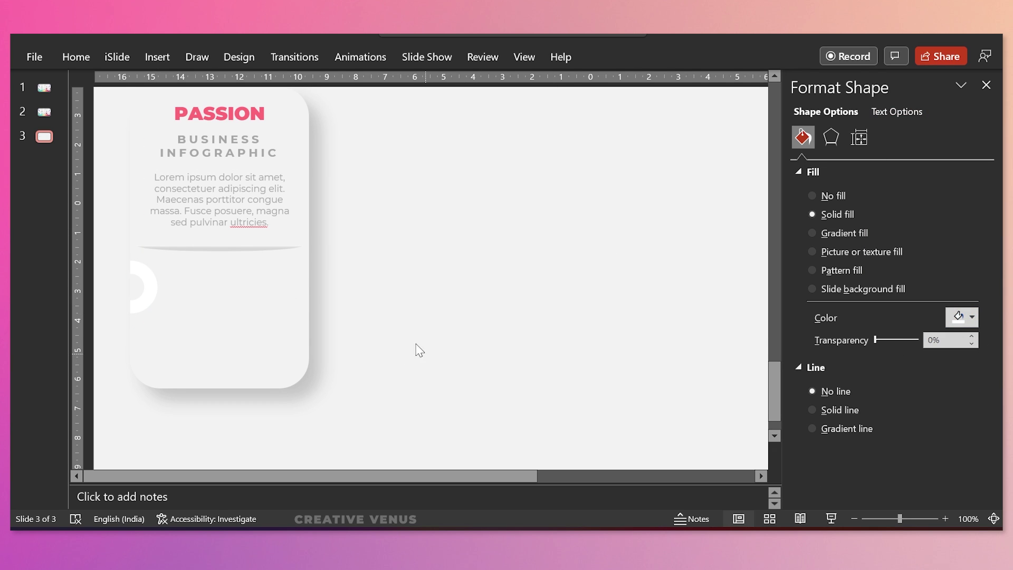
pyautogui.click(428, 361)
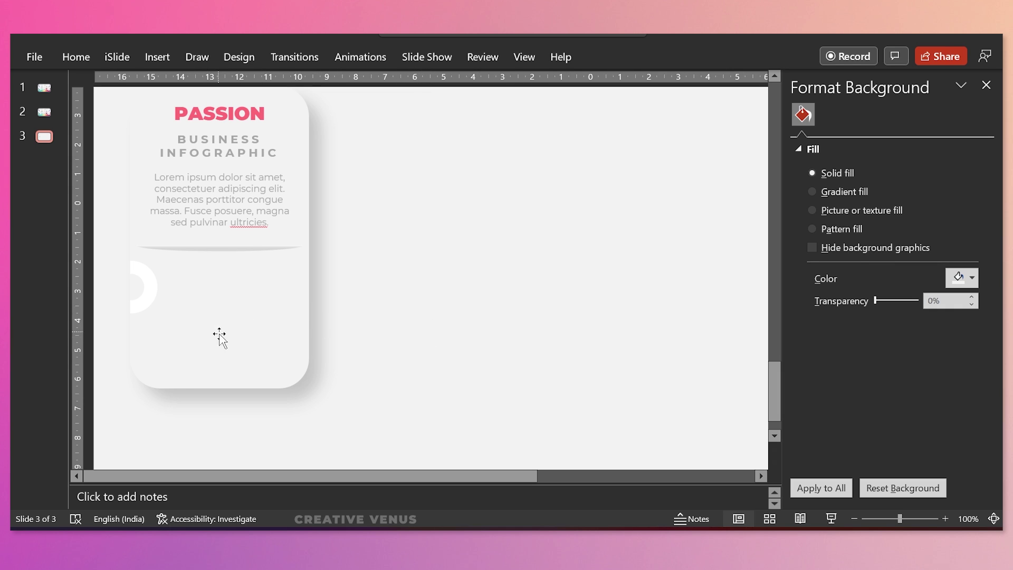
# Step: Move the white half-ring to the card's right edge, level with the title
pyautogui.click(148, 298)
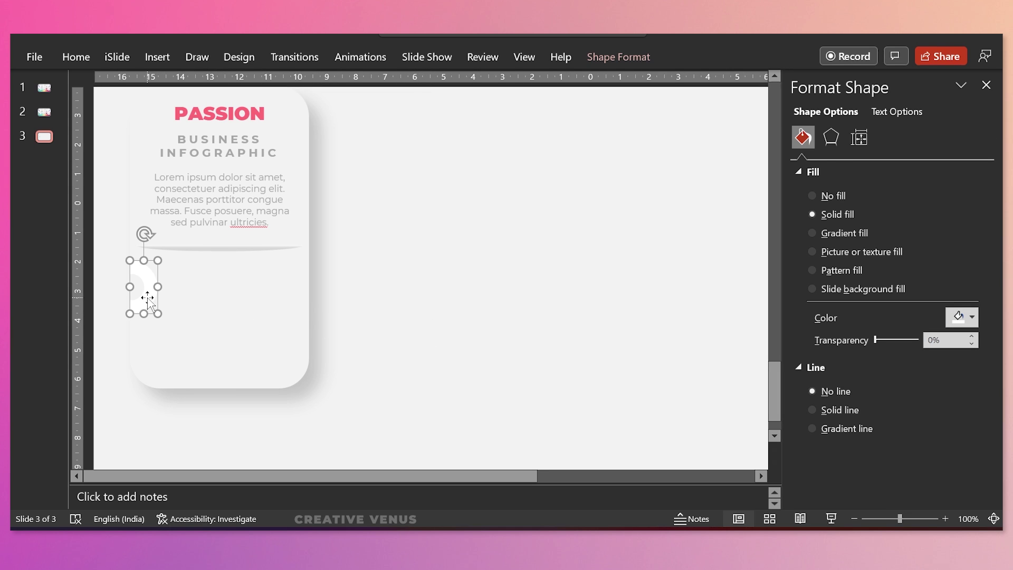
pyautogui.scroll(2, 148, 299)
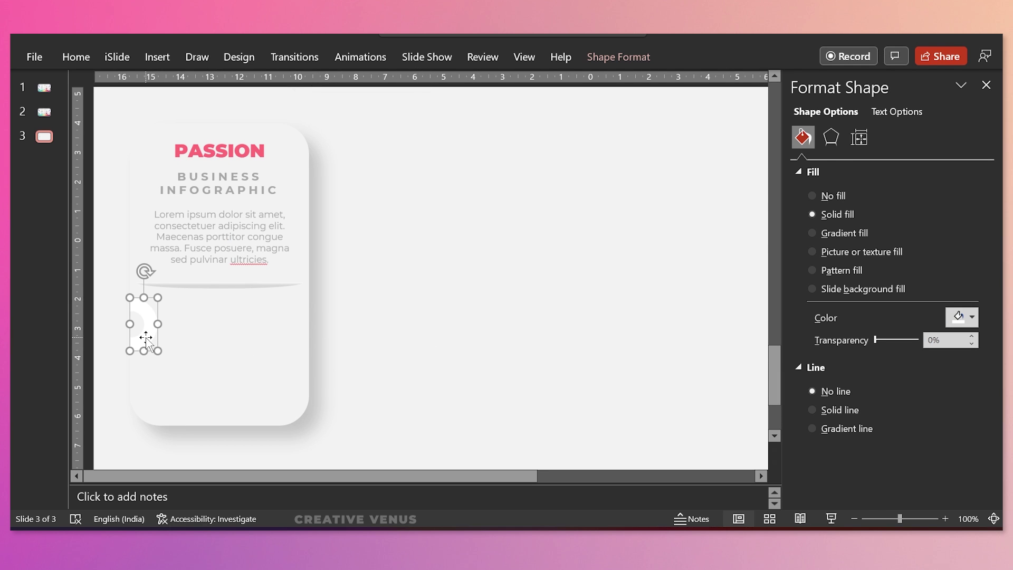
pyautogui.moveTo(146, 338); pyautogui.dragTo(145, 196)
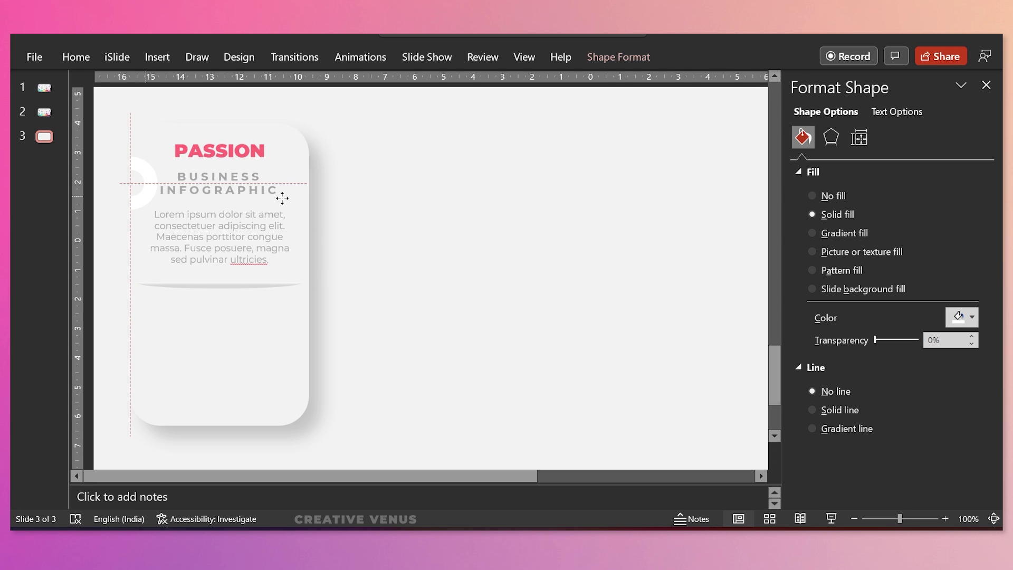
pyautogui.moveTo(324, 197); pyautogui.dragTo(294, 195)
# Step: Flip the half-ring horizontally and open the stock Icons library
pyautogui.click(617, 58)
pyautogui.click(795, 121)
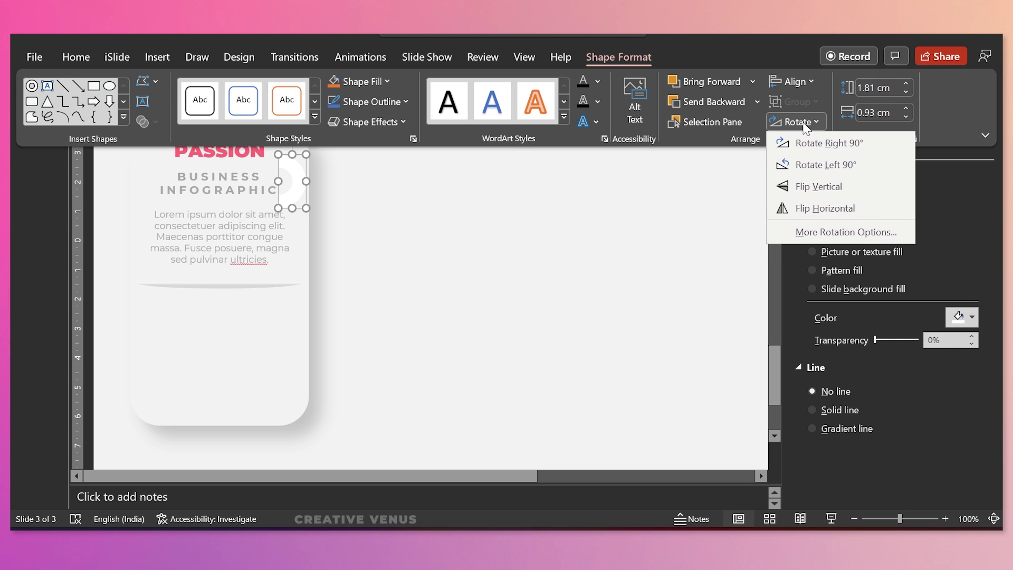
pyautogui.click(821, 205)
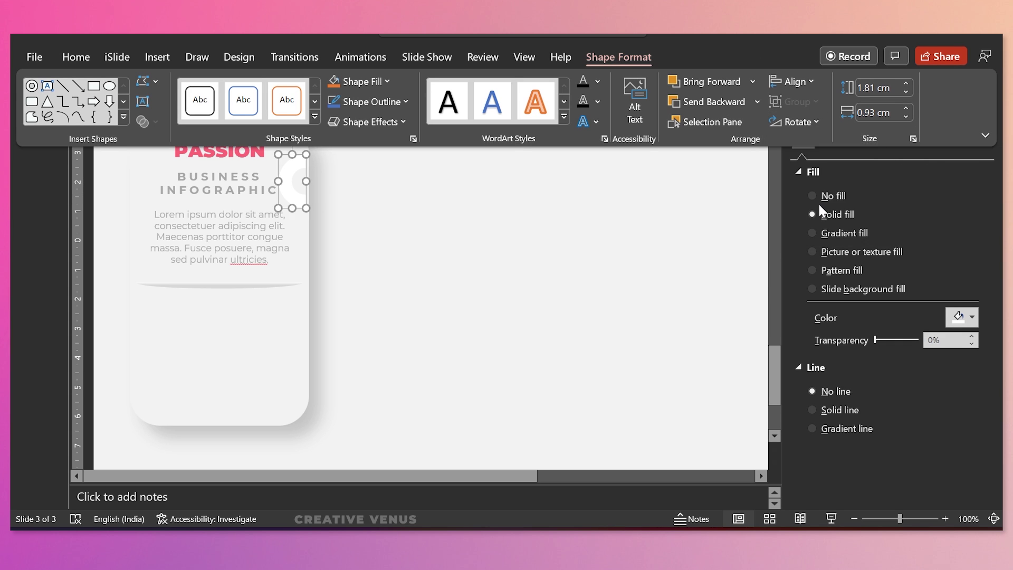
pyautogui.press('Escape')
pyautogui.click(294, 199)
pyautogui.click(367, 221)
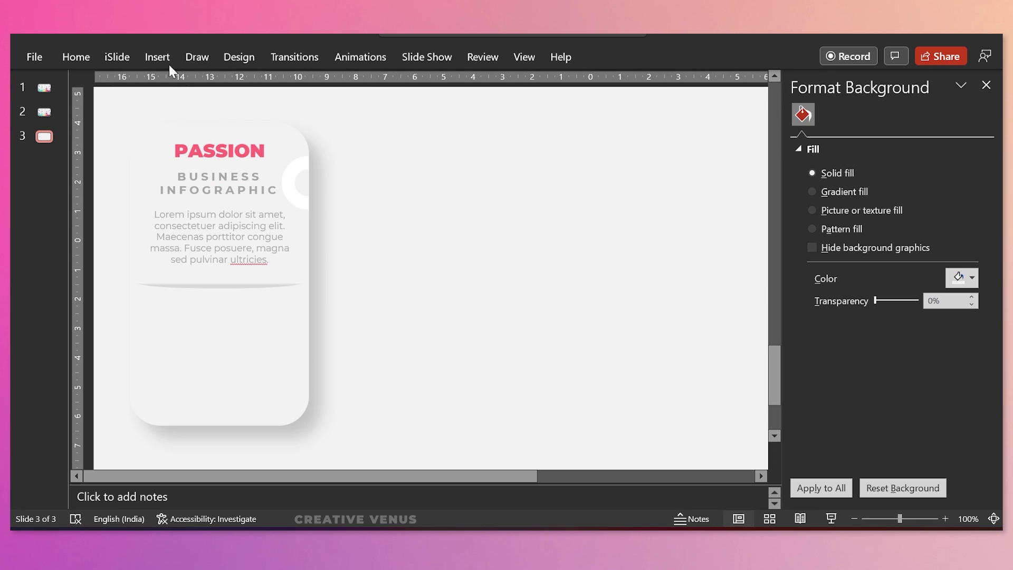
pyautogui.click(154, 58)
pyautogui.click(299, 108)
# Step: Insert the five chosen yellow illustrations and set their height to 4.8 cm
pyautogui.press('Escape')
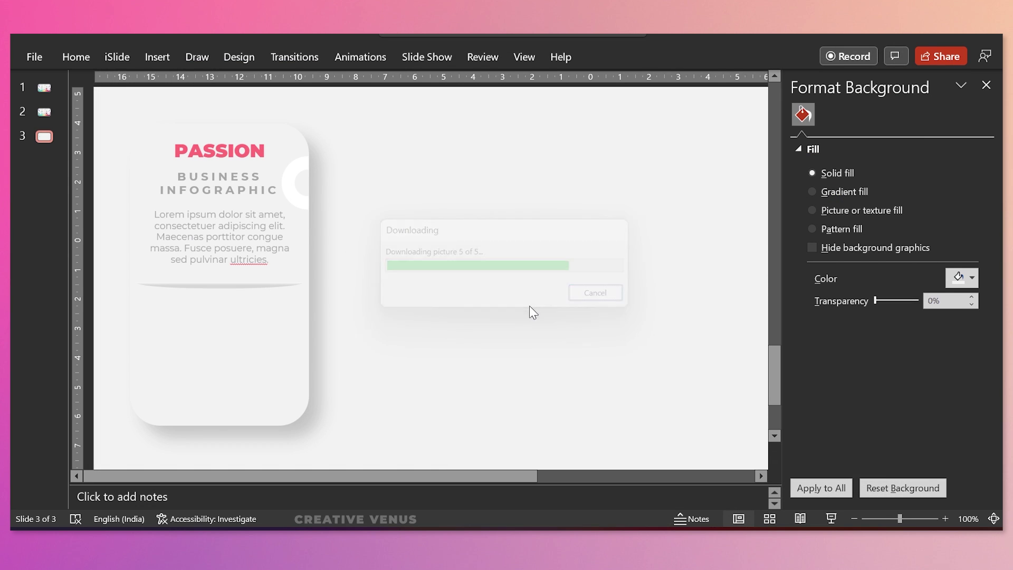
pyautogui.moveTo(813, 83); pyautogui.dragTo(812, 90)
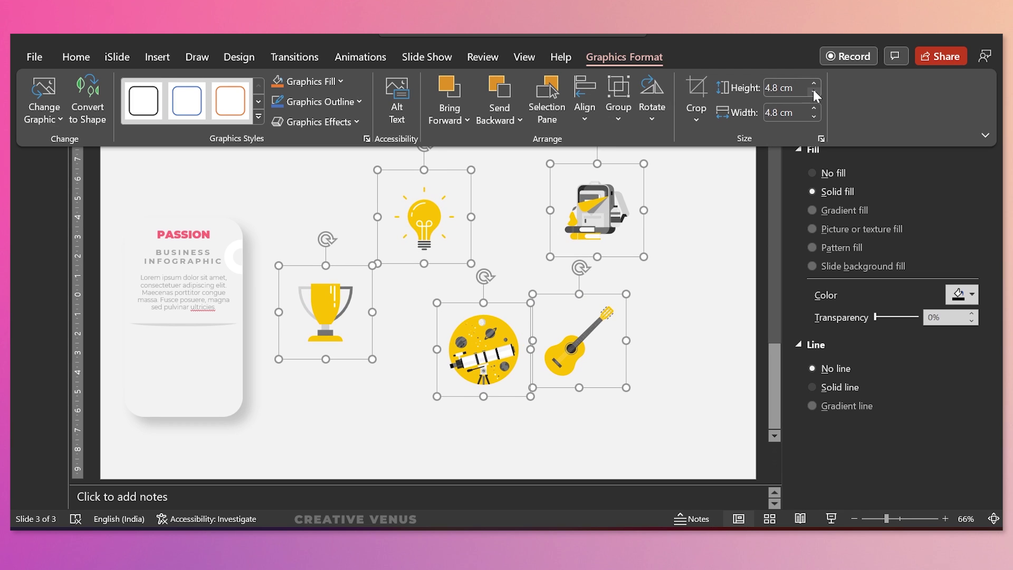
pyautogui.click(674, 343)
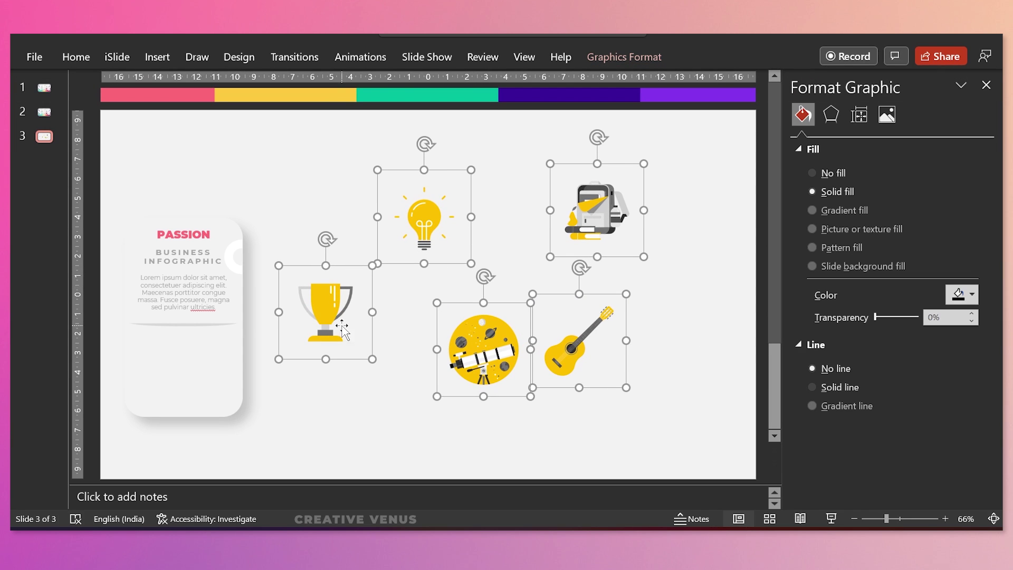
# Step: Move the trophy onto the Passion card's lower half, then open the Shapes gallery
pyautogui.click(360, 416)
pyautogui.click(329, 299)
pyautogui.moveTo(329, 299); pyautogui.dragTo(190, 361)
pyautogui.click(352, 409)
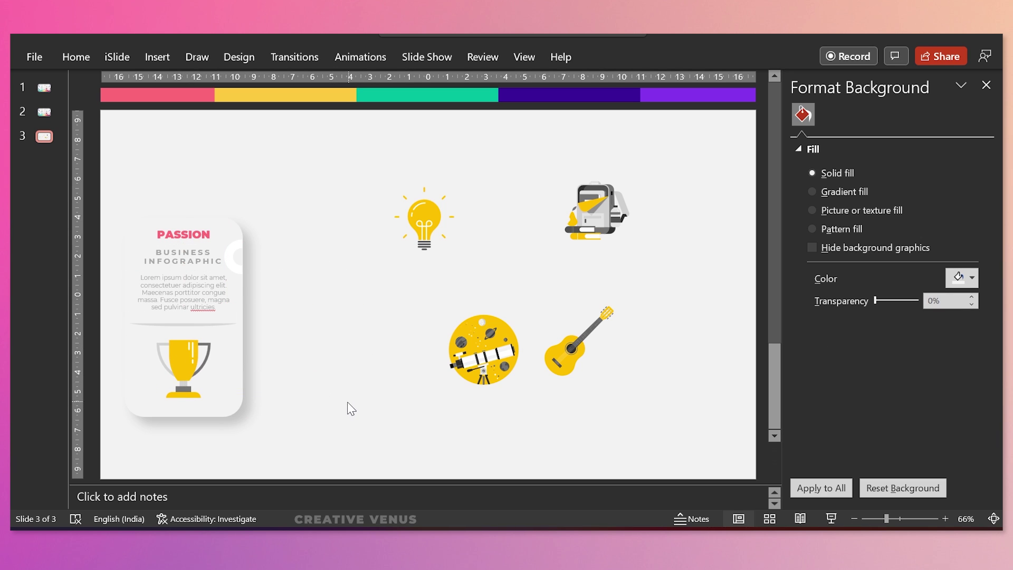
pyautogui.click(156, 64)
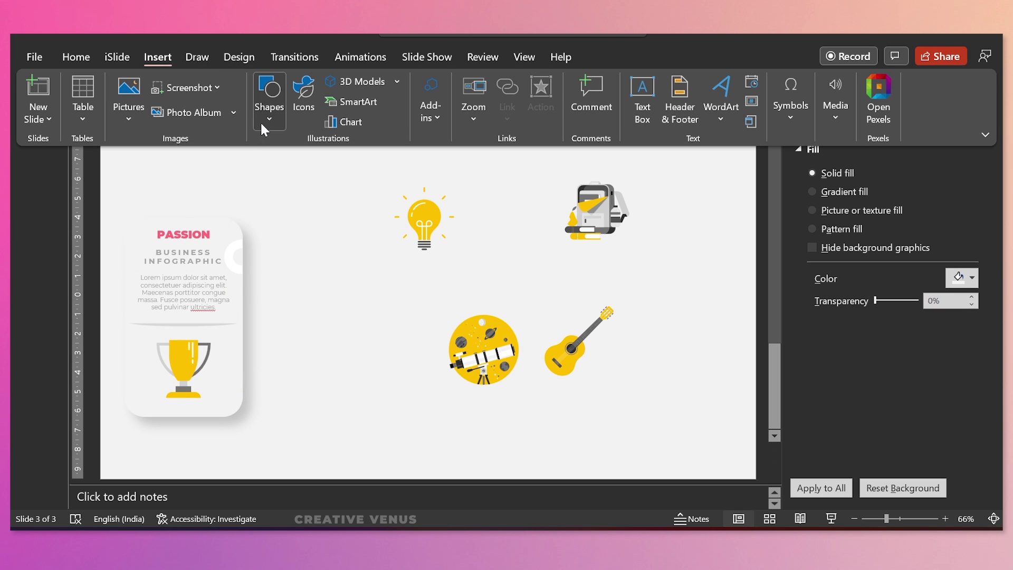
pyautogui.click(271, 121)
# Step: Draw a pill-shaped rounded rectangle and remove its outline
pyautogui.click(354, 168)
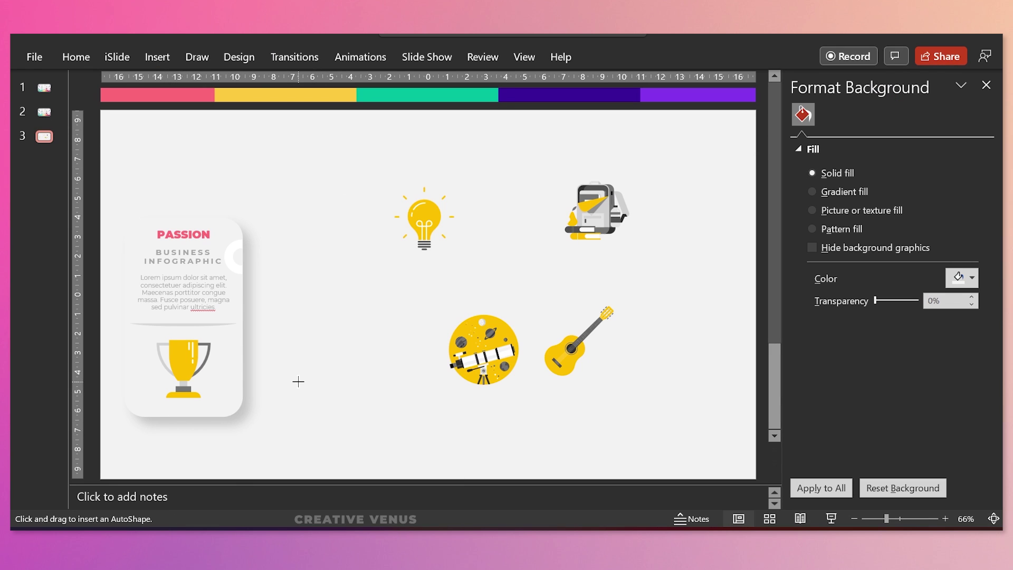
pyautogui.moveTo(298, 381); pyautogui.dragTo(378, 396)
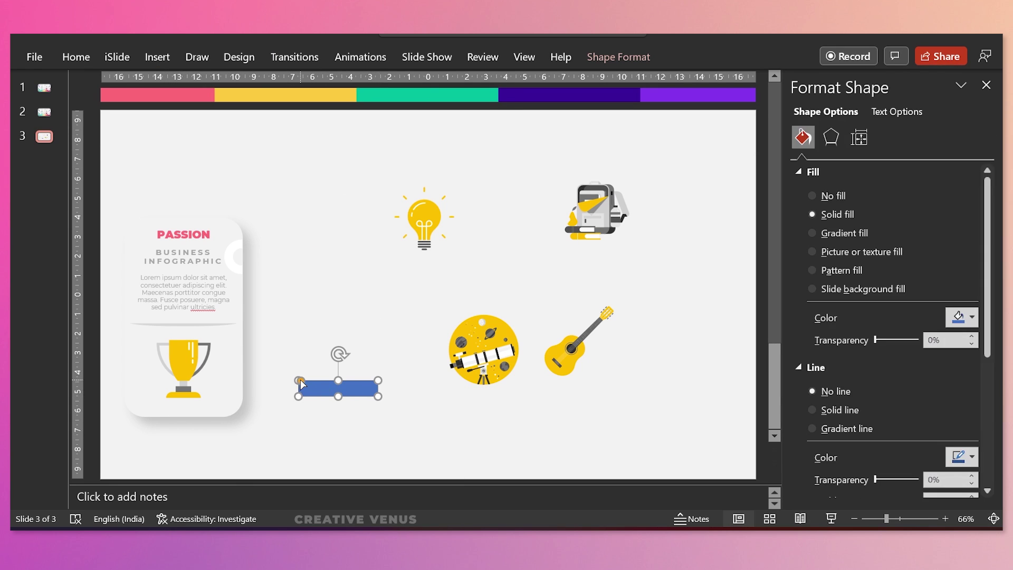
pyautogui.moveTo(300, 380); pyautogui.dragTo(395, 397)
pyautogui.moveTo(884, 520); pyautogui.dragTo(912, 519)
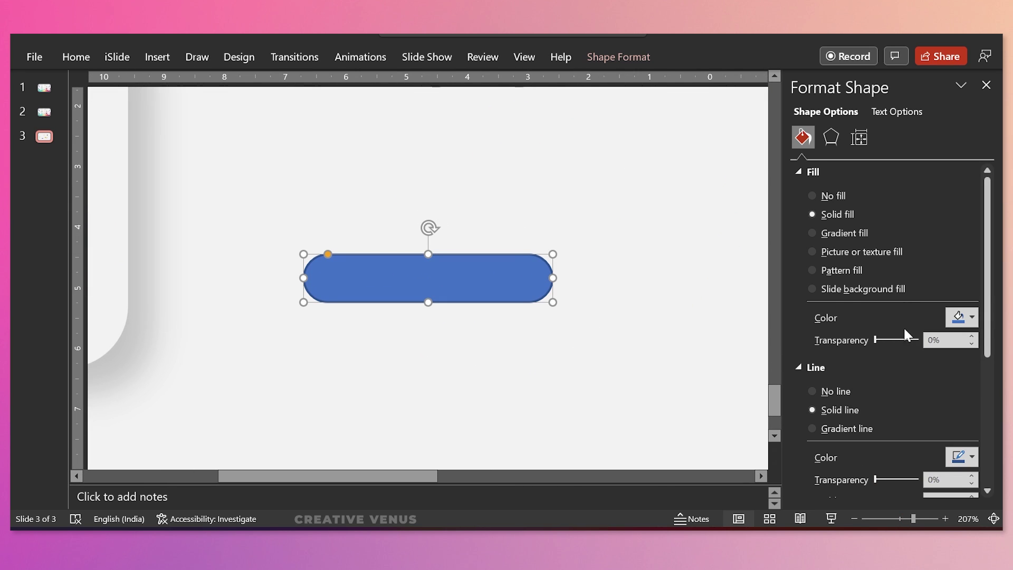
pyautogui.click(831, 396)
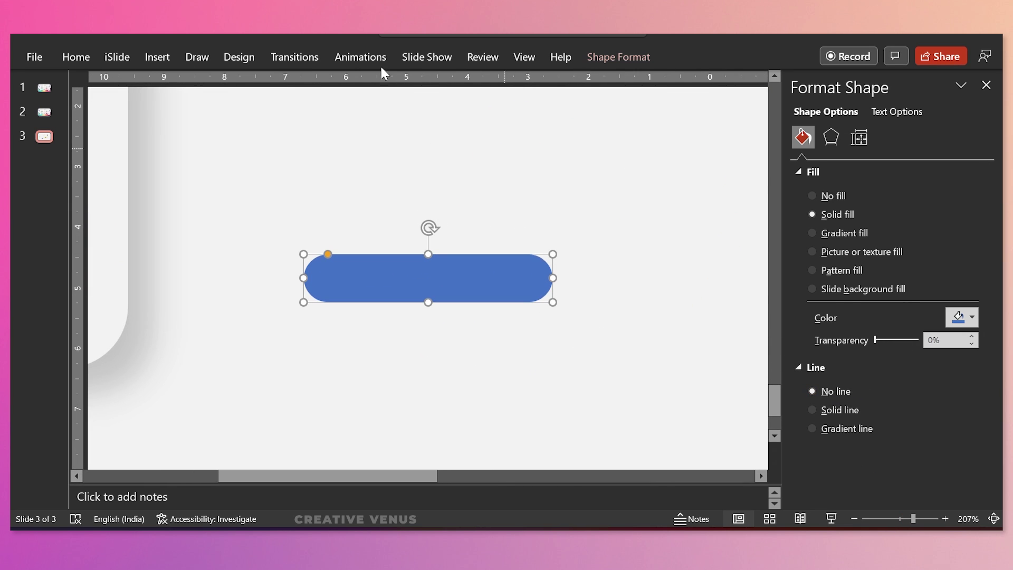
# Step: Draw a rectangle over the pill's top half and select both shapes
pyautogui.click(162, 58)
pyautogui.click(267, 123)
pyautogui.click(324, 162)
pyautogui.moveTo(253, 219); pyautogui.dragTo(602, 280)
pyautogui.click(506, 294)
pyautogui.keyDown('shift'); pyautogui.click(580, 221); pyautogui.keyUp('shift')
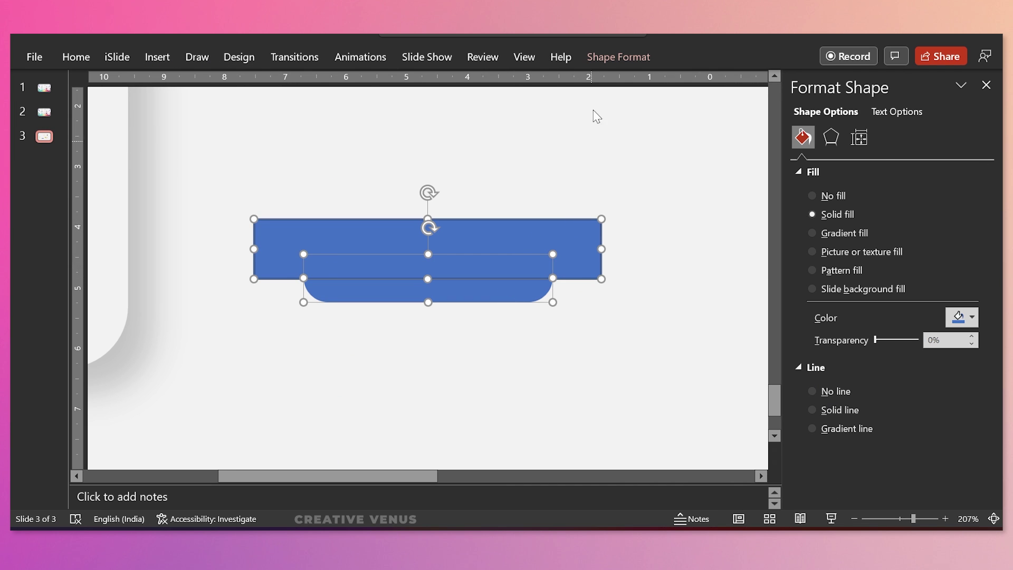
# Step: Subtract the rectangle to leave the pill's lower half, then flip it vertically
pyautogui.click(607, 59)
pyautogui.click(144, 122)
pyautogui.click(175, 230)
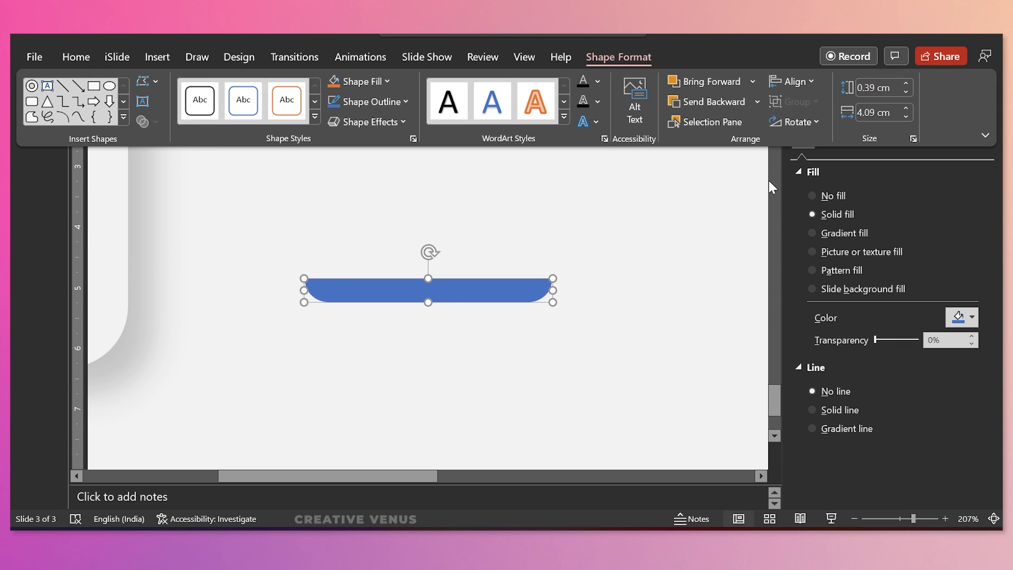
pyautogui.click(794, 122)
pyautogui.click(822, 185)
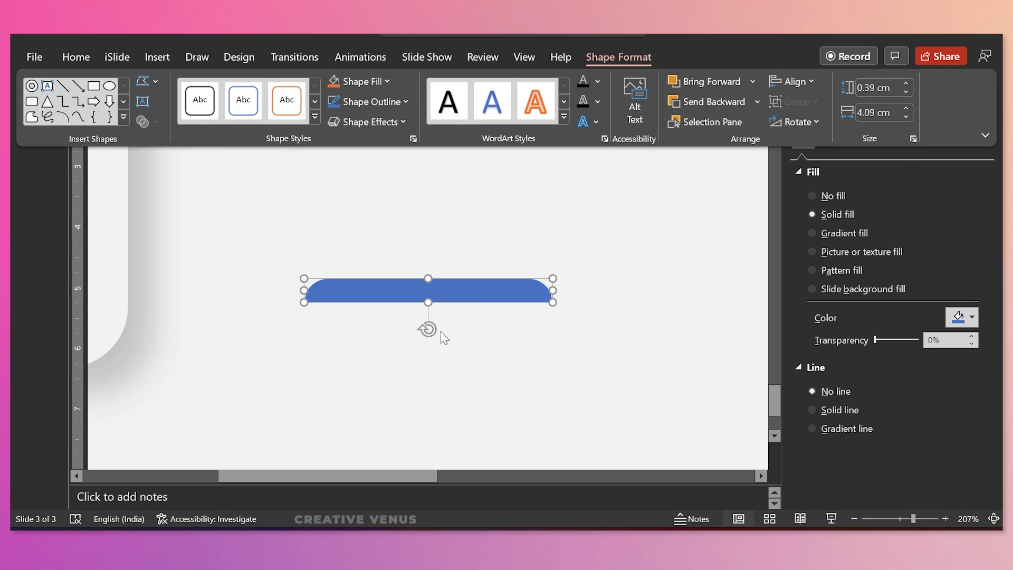
# Step: Align the half-pill strip with the trophy card's bottom edge and fill it light grey
pyautogui.hscroll(-5, 462, 318)
pyautogui.scroll(-1, 533, 303)
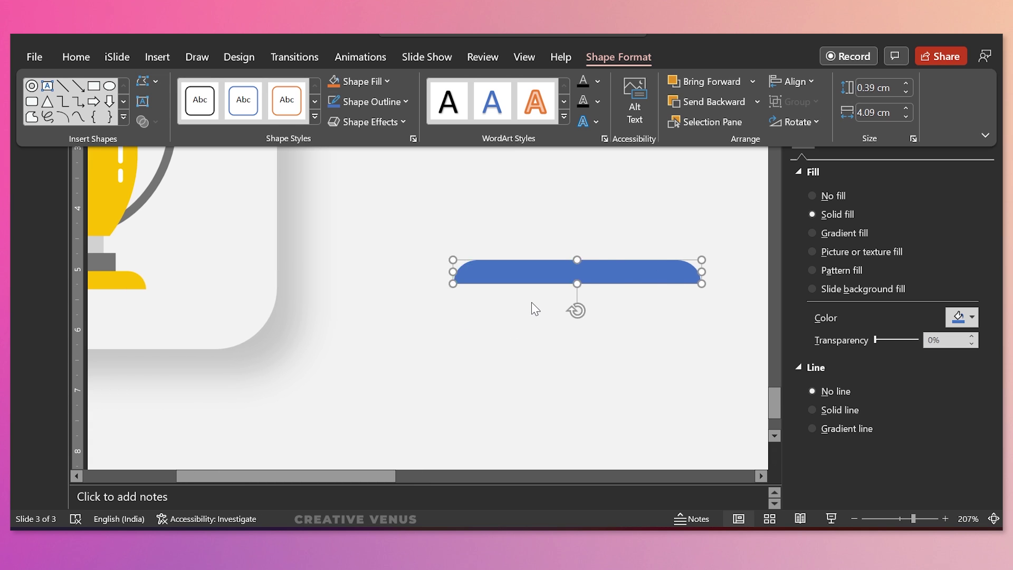
pyautogui.click(601, 270)
pyautogui.moveTo(601, 270); pyautogui.dragTo(147, 335)
pyautogui.hscroll(-3, 452, 327)
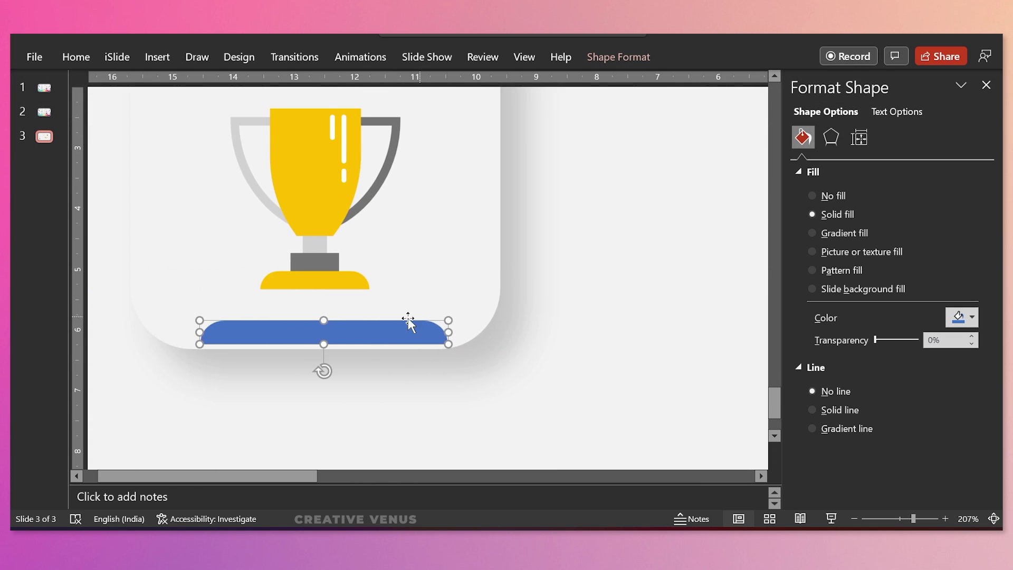
pyautogui.moveTo(338, 331); pyautogui.dragTo(329, 335)
pyautogui.click(971, 317)
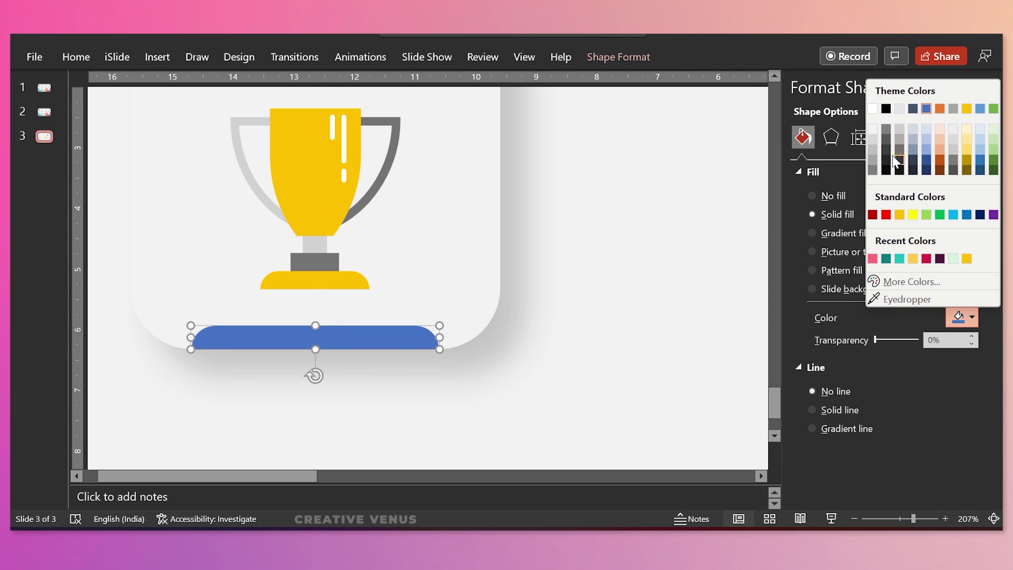
pyautogui.click(872, 139)
# Step: Select all parts of the first card and group them
pyautogui.click(561, 335)
pyautogui.scroll(-10, 294, 423)
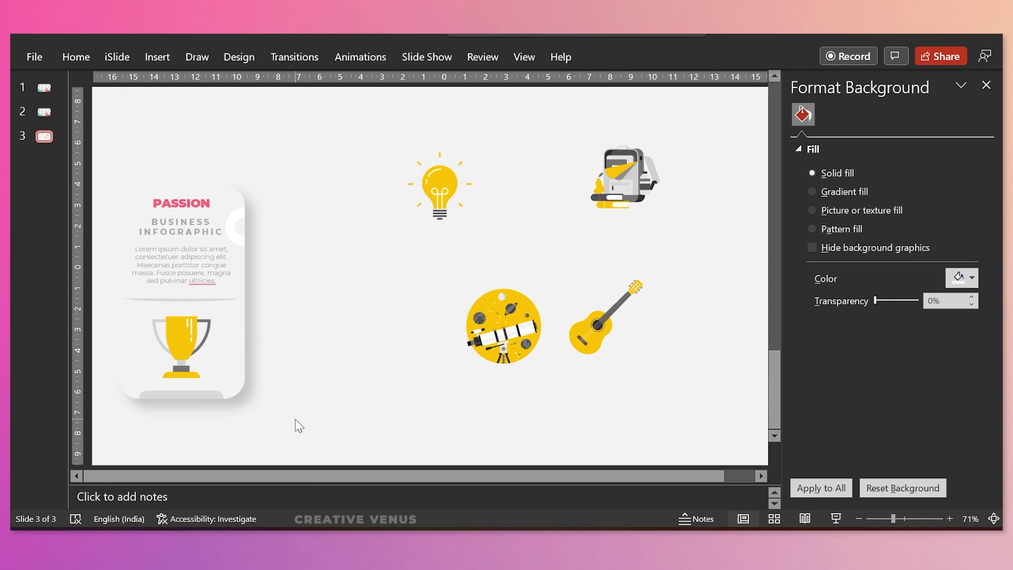
pyautogui.moveTo(295, 418); pyautogui.dragTo(74, 165)
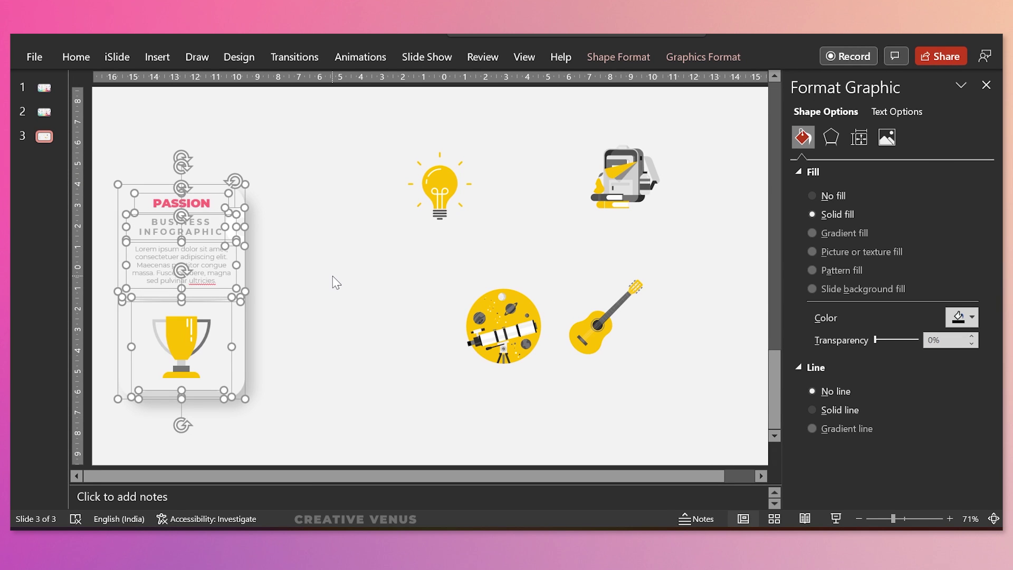
pyautogui.hotkey('ctrl', 'g')
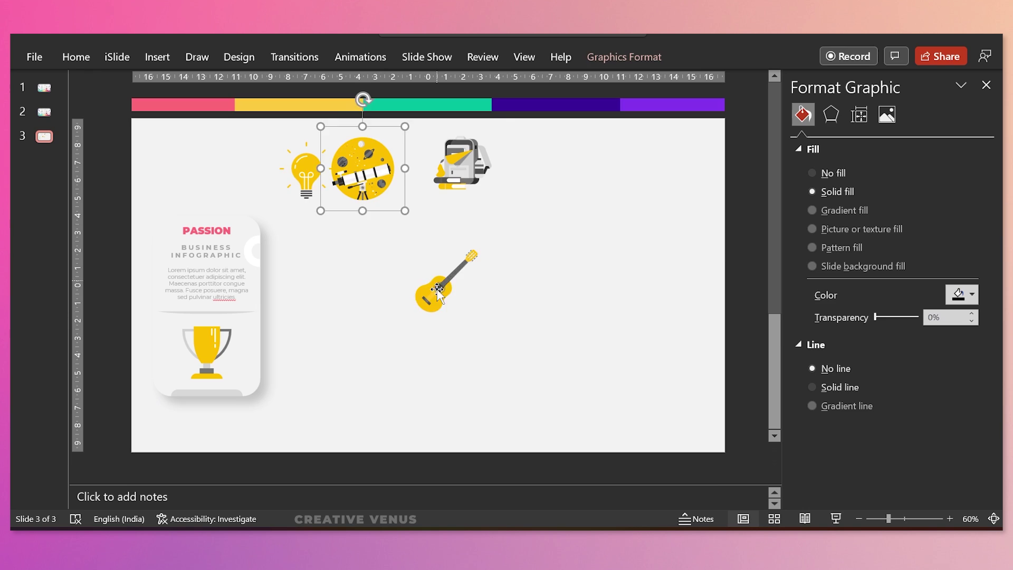
# Step: Duplicate the card into five, distribute them horizontally, and move the row lower
pyautogui.moveTo(224, 326); pyautogui.dragTo(339, 323)
pyautogui.hotkey('ctrl', 'd')
pyautogui.hotkey('ctrl', 'd')
pyautogui.hotkey('ctrl', 'd')
pyautogui.click(703, 57)
pyautogui.click(585, 113)
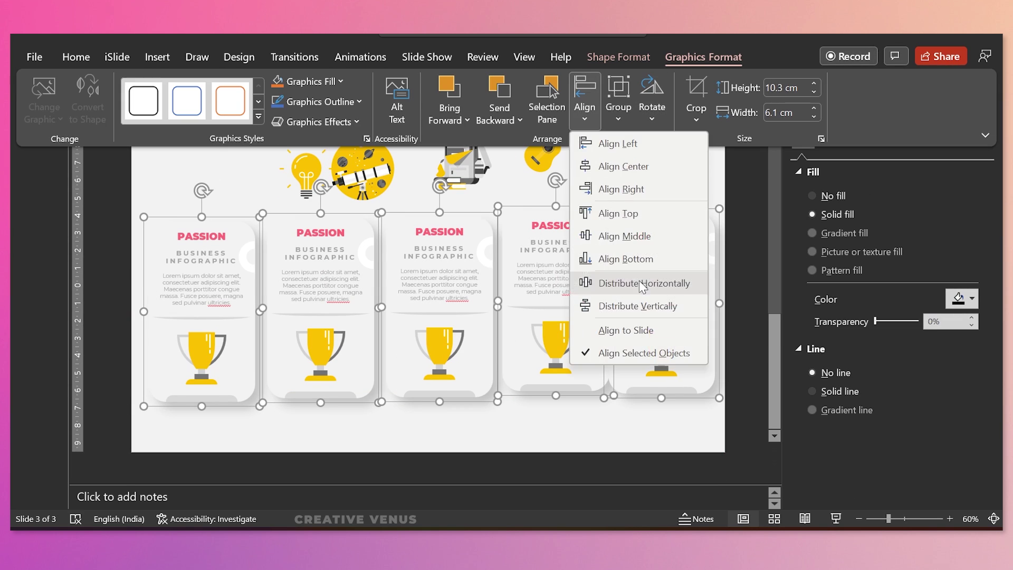
pyautogui.click(656, 284)
pyautogui.moveTo(526, 313); pyautogui.dragTo(524, 334)
pyautogui.click(615, 226)
# Step: Retitle the copied cards GAME, RESULT, POWER and ROI
pyautogui.click(304, 254)
pyautogui.click(304, 255)
pyautogui.doubleClick(304, 254)
pyautogui.write('GAME')
pyautogui.doubleClick(428, 253)
pyautogui.write('RESULT')
pyautogui.doubleClick(559, 258)
pyautogui.write('POWER')
pyautogui.doubleClick(660, 251)
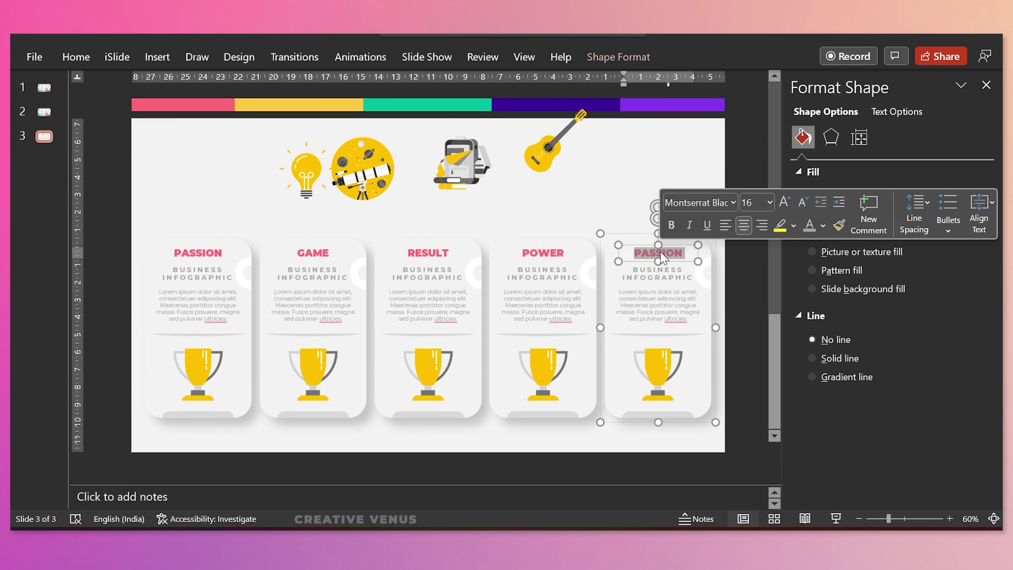
pyautogui.write('ROI')
pyautogui.doubleClick(315, 251)
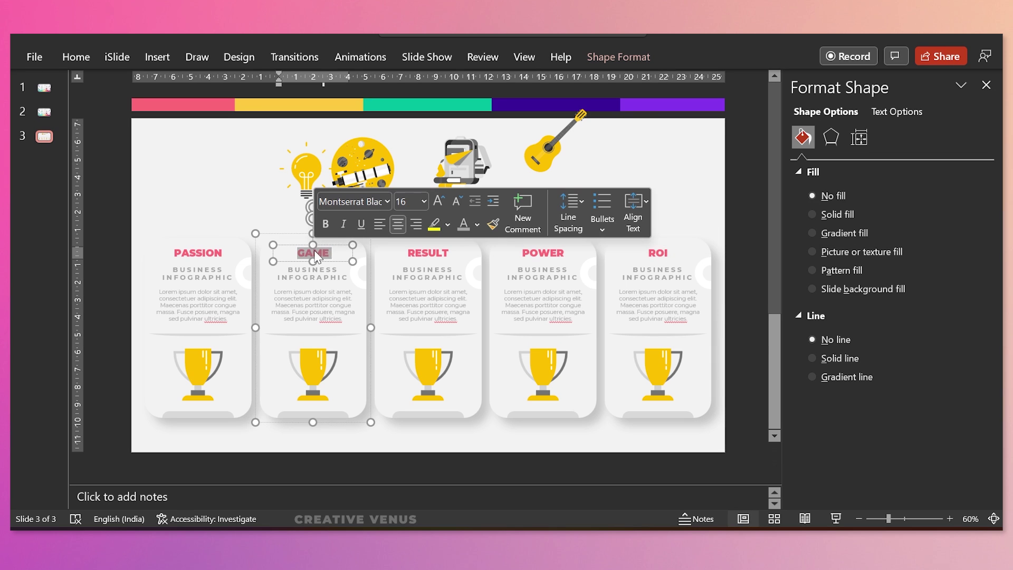
# Step: Eyedropper the yellow top bar onto the GAME title, then the green bar onto RESULT
pyautogui.click(917, 112)
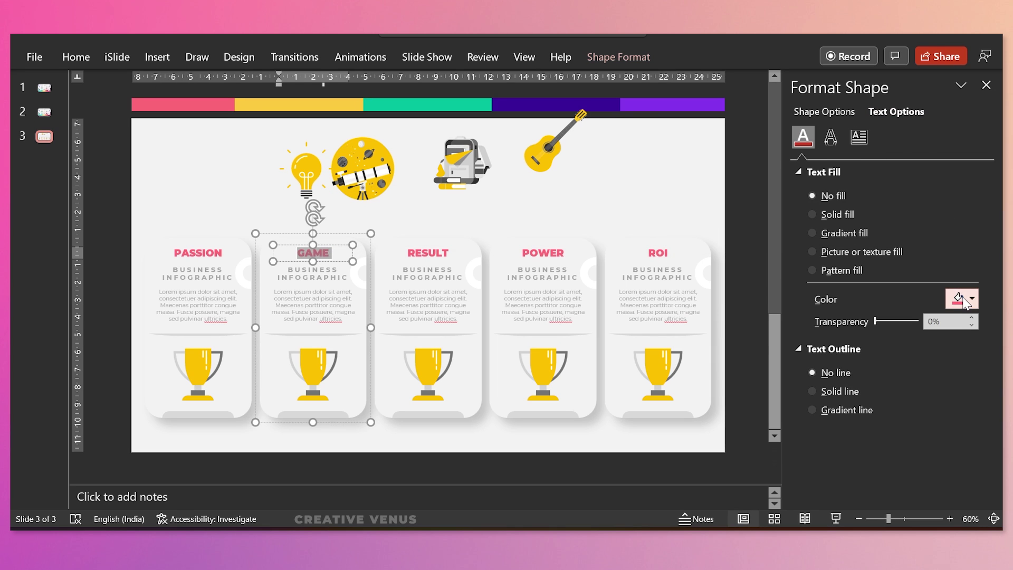
pyautogui.click(963, 298)
pyautogui.click(911, 281)
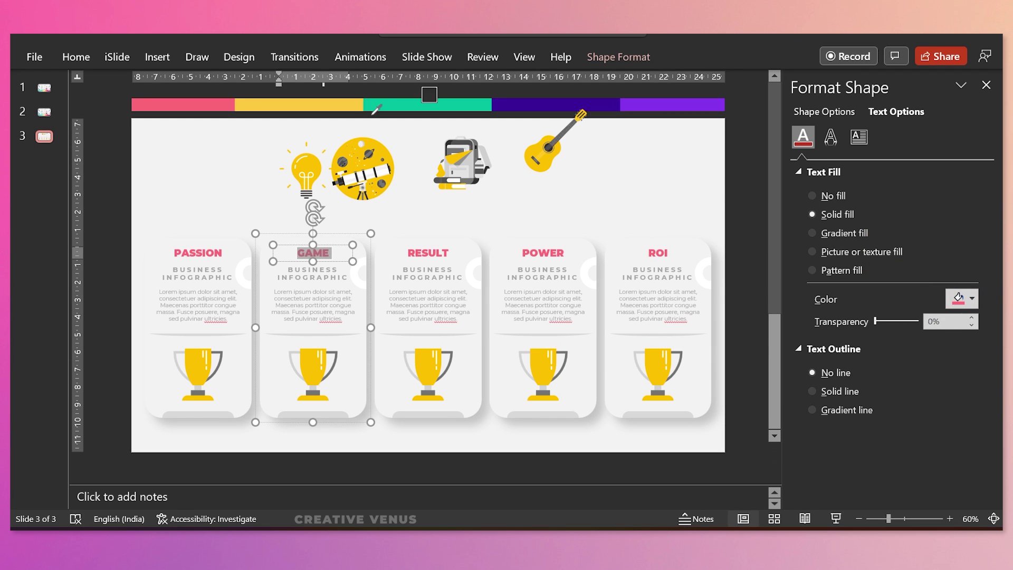
pyautogui.click(333, 99)
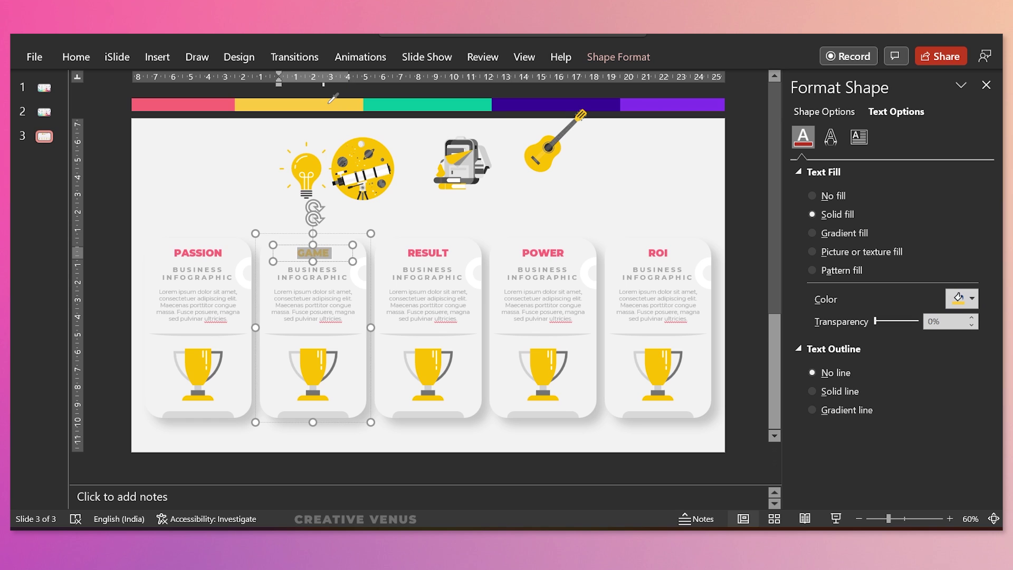
pyautogui.click(424, 248)
pyautogui.doubleClick(426, 252)
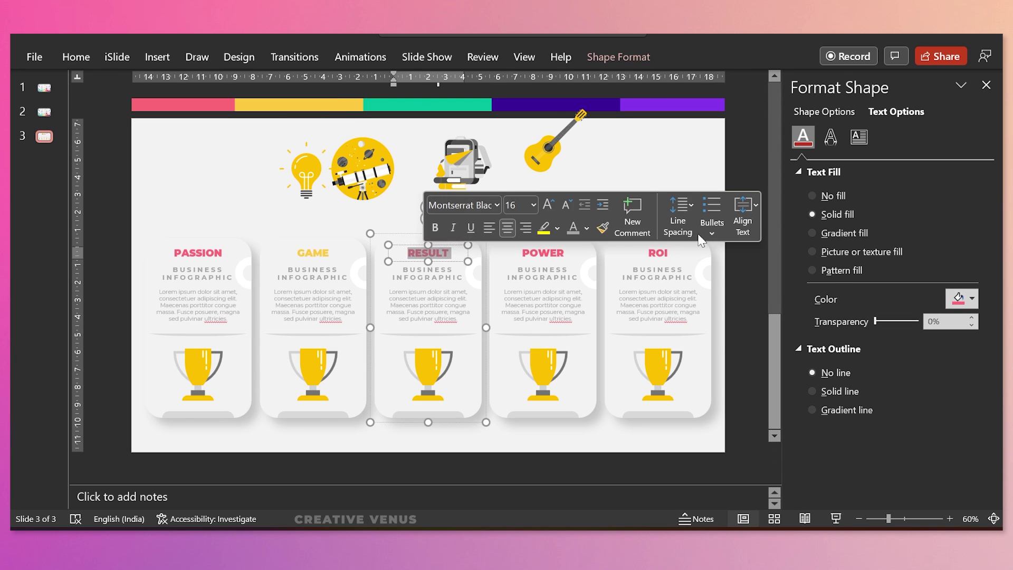
pyautogui.click(956, 303)
pyautogui.click(908, 284)
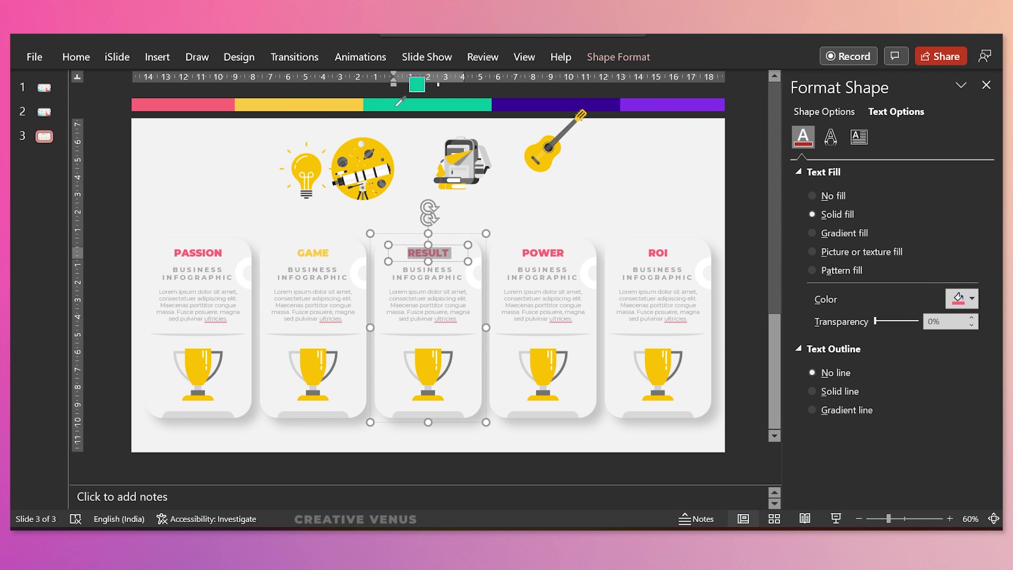
# Step: Colour the POWER title with the indigo bar and ROI with the purple bar
pyautogui.click(544, 253)
pyautogui.doubleClick(544, 253)
pyautogui.click(957, 300)
pyautogui.click(906, 280)
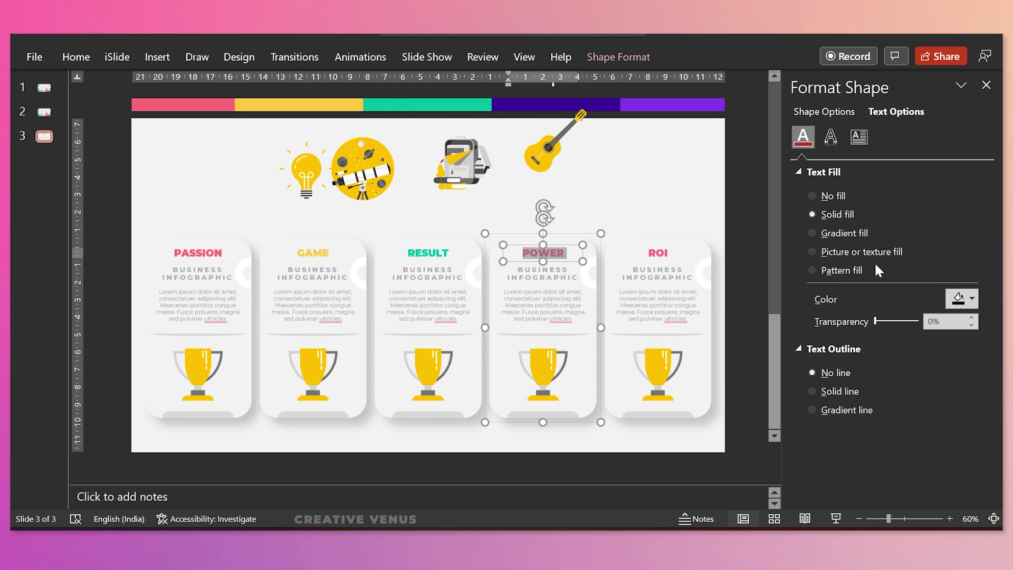
pyautogui.click(520, 105)
pyautogui.doubleClick(662, 253)
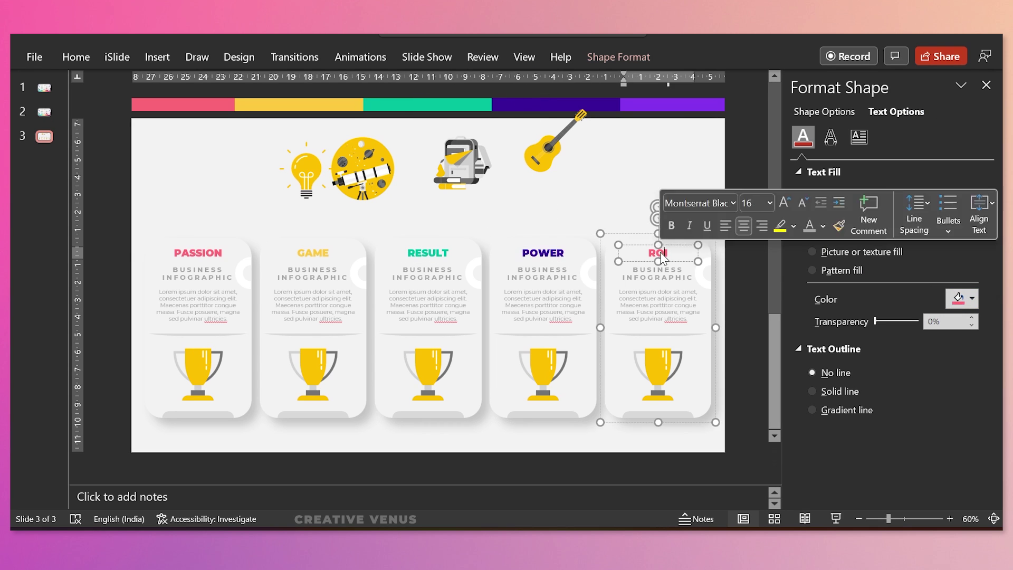
pyautogui.click(957, 299)
pyautogui.click(922, 285)
pyautogui.click(643, 104)
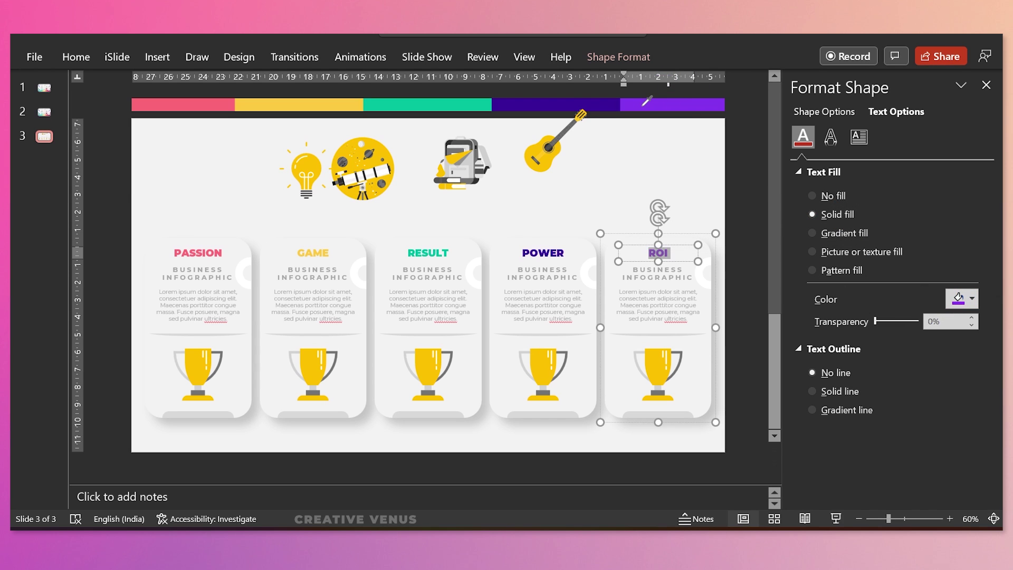
pyautogui.click(747, 193)
# Step: Select the trophy inside the GAME card
pyautogui.click(314, 373)
pyautogui.click(314, 373)
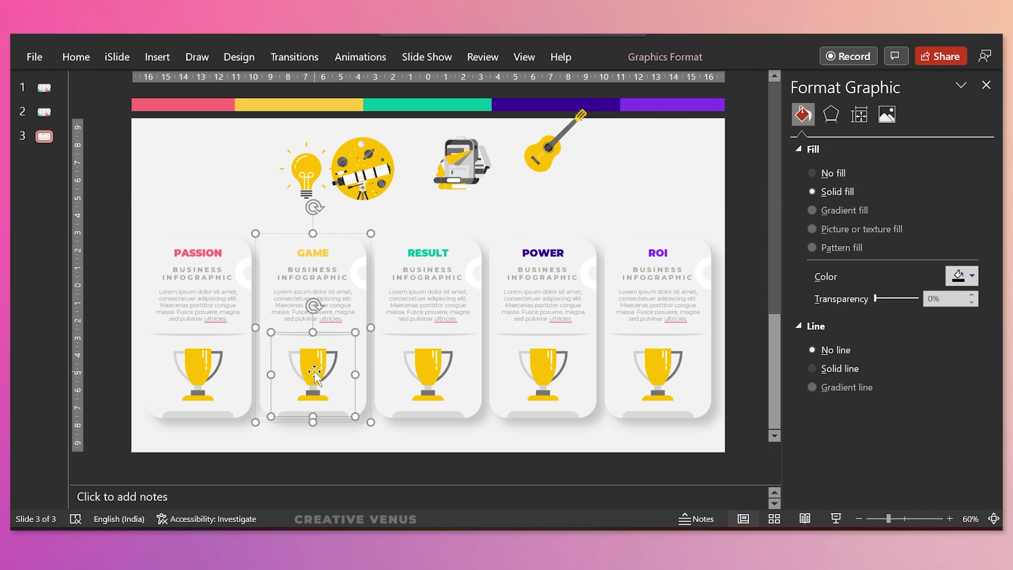
pyautogui.click(371, 231)
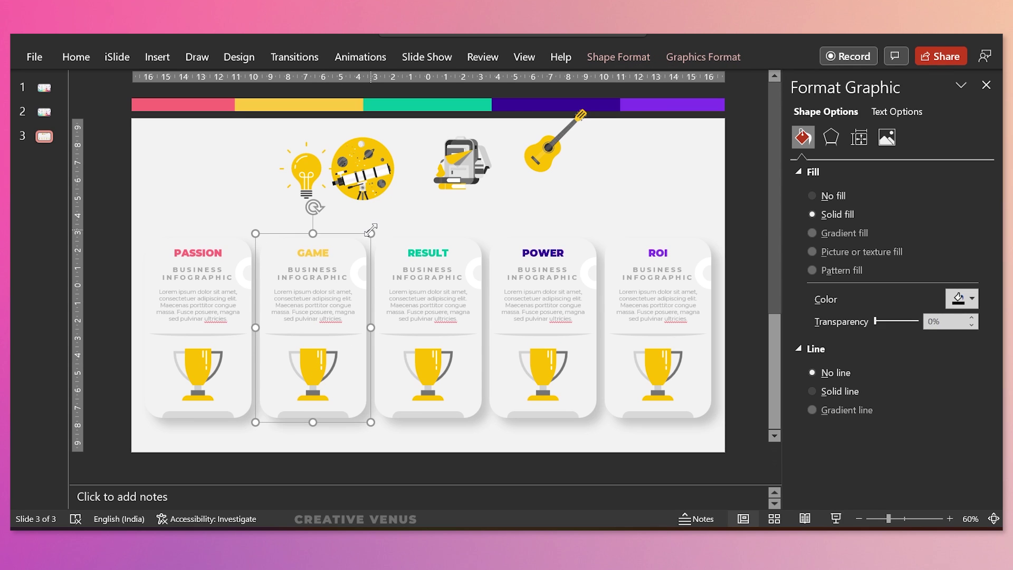
# Step: Delete the GAME card's trophy and select the lightbulb, telescope, backpack and guitar icons
pyautogui.click(225, 207)
pyautogui.click(300, 360)
pyautogui.click(300, 360)
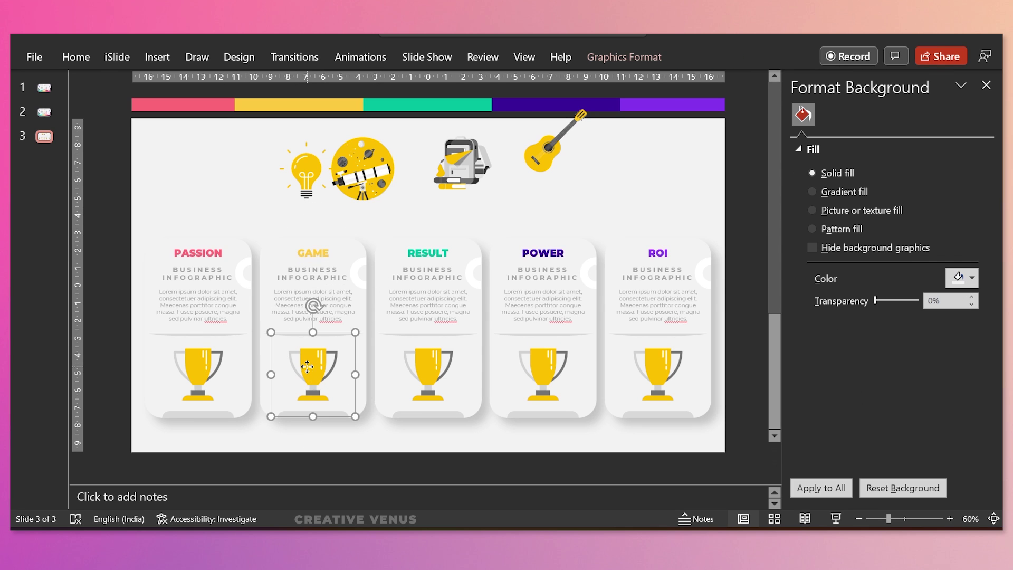
pyautogui.press('Delete')
pyautogui.moveTo(309, 169)
pyautogui.mouseDown()
pyautogui.moveTo(299, 366)
pyautogui.moveTo(295, 174)
pyautogui.mouseUp()
pyautogui.keyDown('shift'); pyautogui.click(362, 173); pyautogui.keyUp('shift')
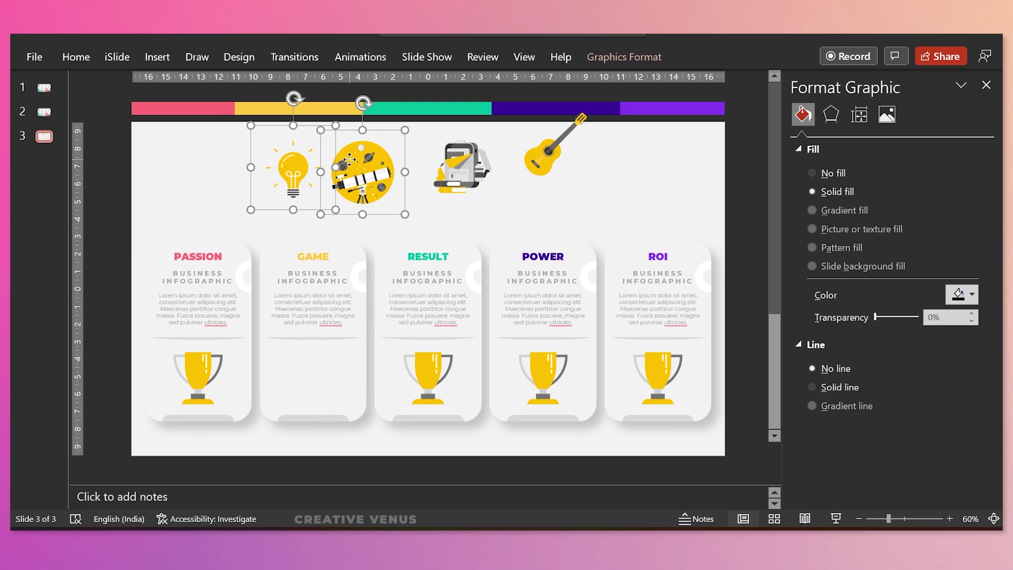
pyautogui.keyDown('shift'); pyautogui.click(444, 156); pyautogui.keyUp('shift')
pyautogui.keyDown('shift'); pyautogui.click(553, 161); pyautogui.keyUp('shift')
pyautogui.scroll(1, 552, 161)
pyautogui.rightClick(546, 148)
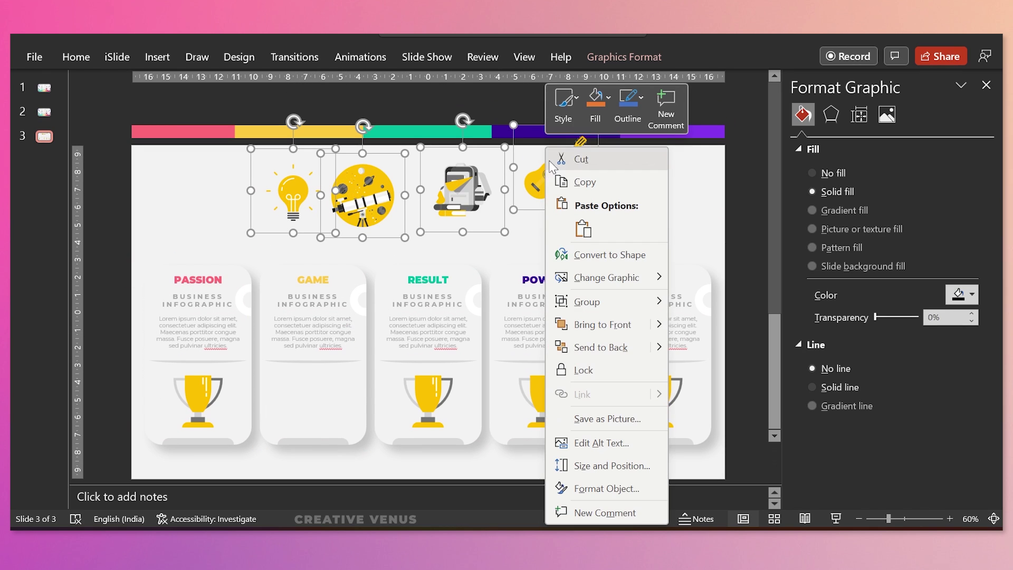
pyautogui.click(208, 231)
pyautogui.click(208, 231)
pyautogui.scroll(-1, 282, 211)
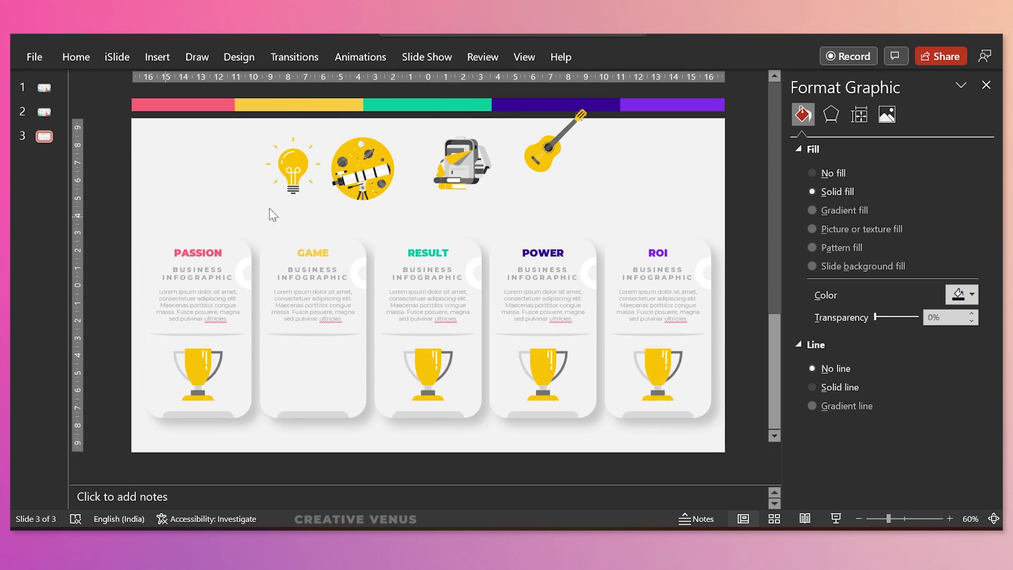
# Step: Place the lightbulb icon in the GAME card's lower half
pyautogui.click(297, 167)
pyautogui.moveTo(297, 168); pyautogui.dragTo(317, 372)
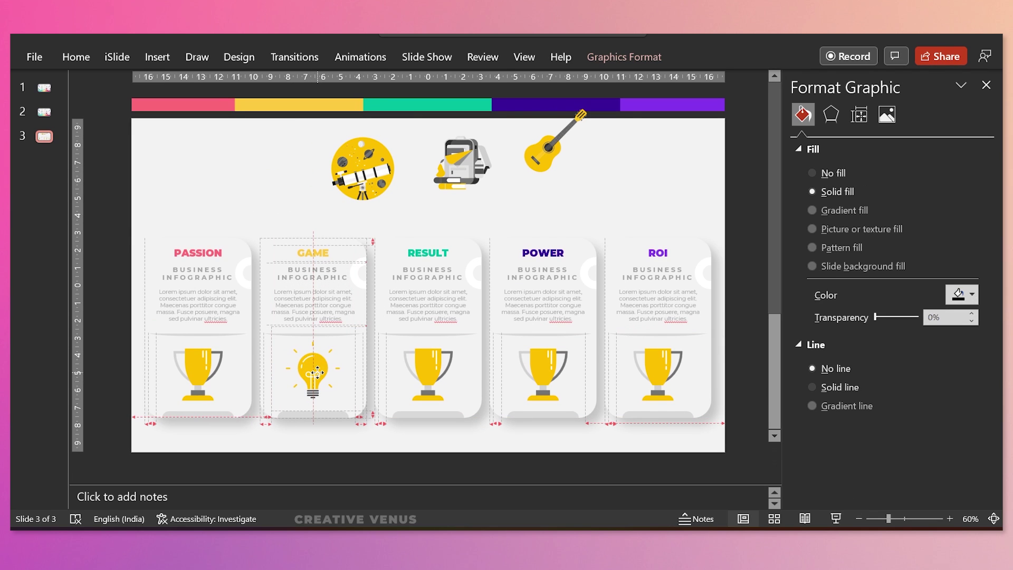
pyautogui.moveTo(317, 372); pyautogui.dragTo(317, 375)
pyautogui.moveTo(316, 374); pyautogui.dragTo(315, 375)
# Step: Replace the RESULT card's trophy with the telescope icon
pyautogui.click(425, 378)
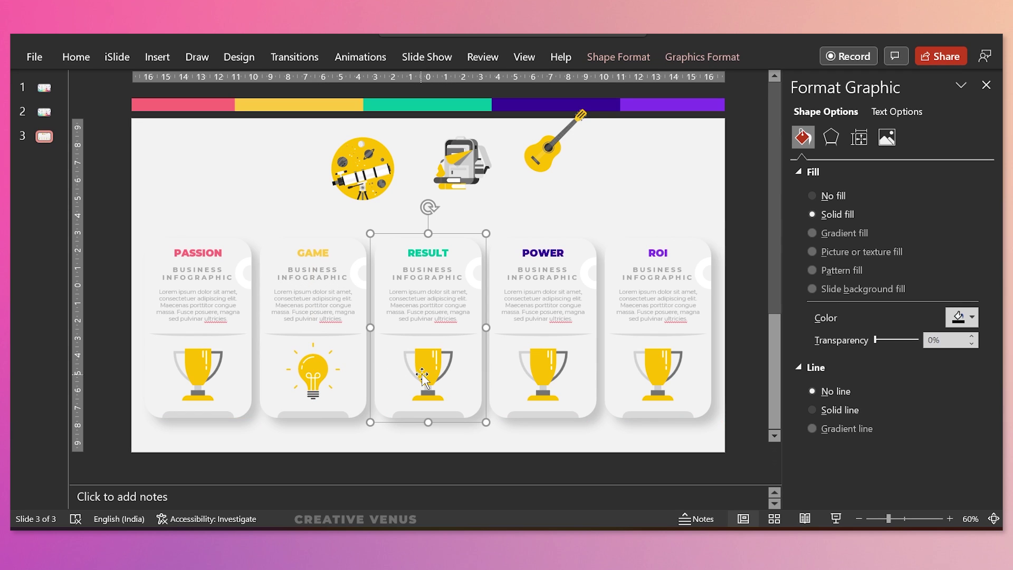
pyautogui.click(426, 378)
pyautogui.click(453, 430)
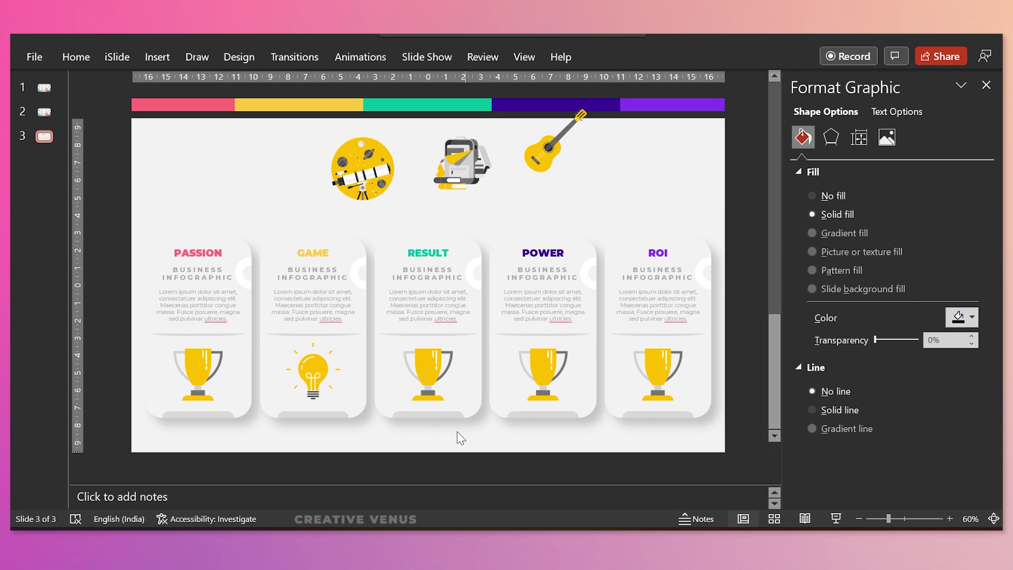
pyautogui.click(427, 375)
pyautogui.press('Delete')
pyautogui.moveTo(360, 146); pyautogui.dragTo(428, 352)
# Step: Swap the POWER and ROI trophies for the backpack and guitar icons
pyautogui.click(528, 406)
pyautogui.press('Delete')
pyautogui.click(459, 161)
pyautogui.moveTo(458, 161); pyautogui.dragTo(542, 404)
pyautogui.click(658, 374)
pyautogui.press('Delete')
pyautogui.scroll(1, 557, 168)
pyautogui.click(557, 168)
pyautogui.moveTo(557, 167); pyautogui.dragTo(658, 399)
pyautogui.scroll(-1, 657, 400)
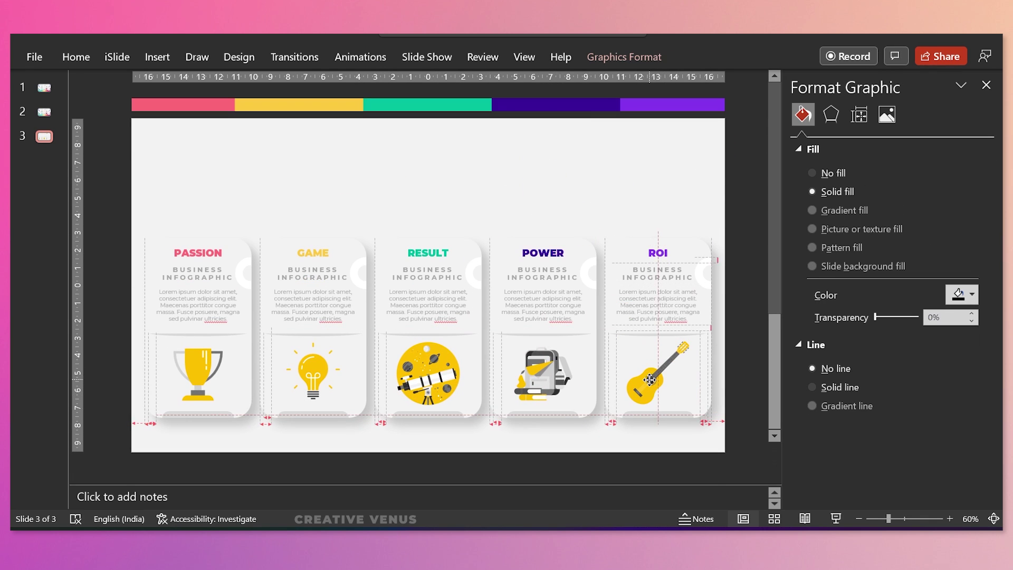
# Step: Marquee-select and group the ROI, POWER and RESULT cards with Ctrl+G
pyautogui.moveTo(735, 443); pyautogui.dragTo(593, 207)
pyautogui.hotkey('ctrl', 'g')
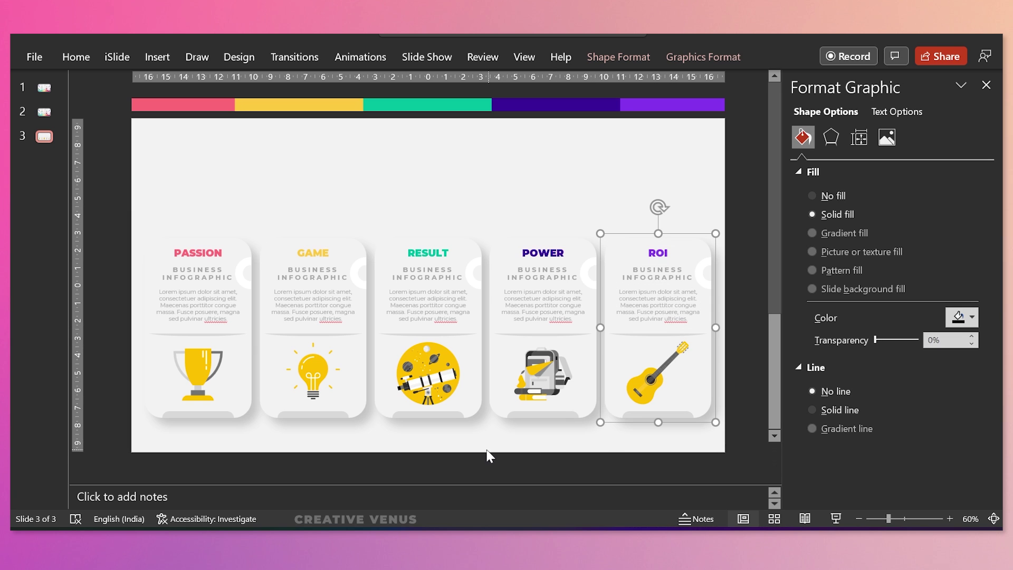
pyautogui.moveTo(482, 452); pyautogui.dragTo(606, 208)
pyautogui.hotkey('ctrl', 'g')
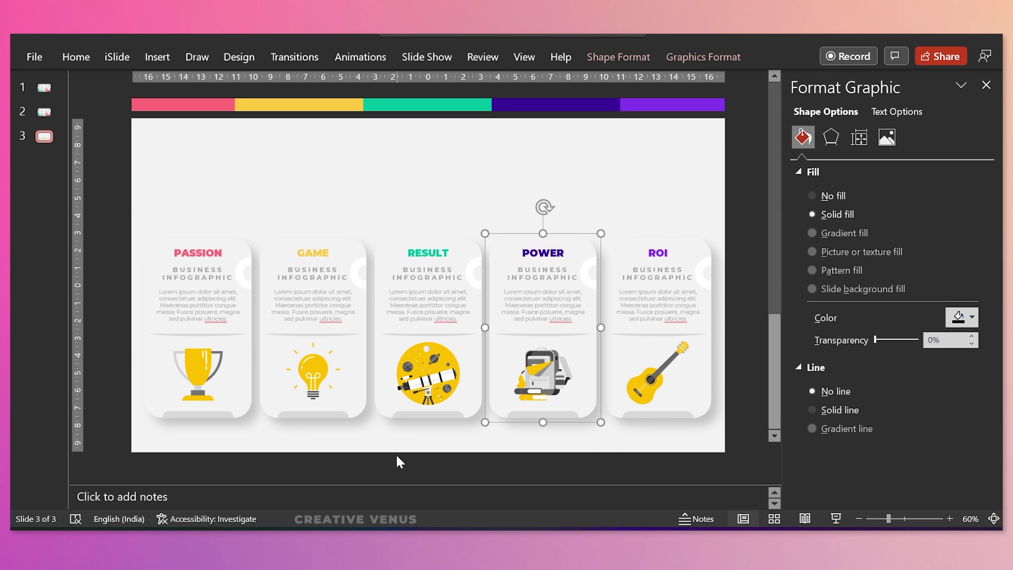
pyautogui.moveTo(361, 455); pyautogui.dragTo(504, 208)
pyautogui.hotkey('ctrl', 'g')
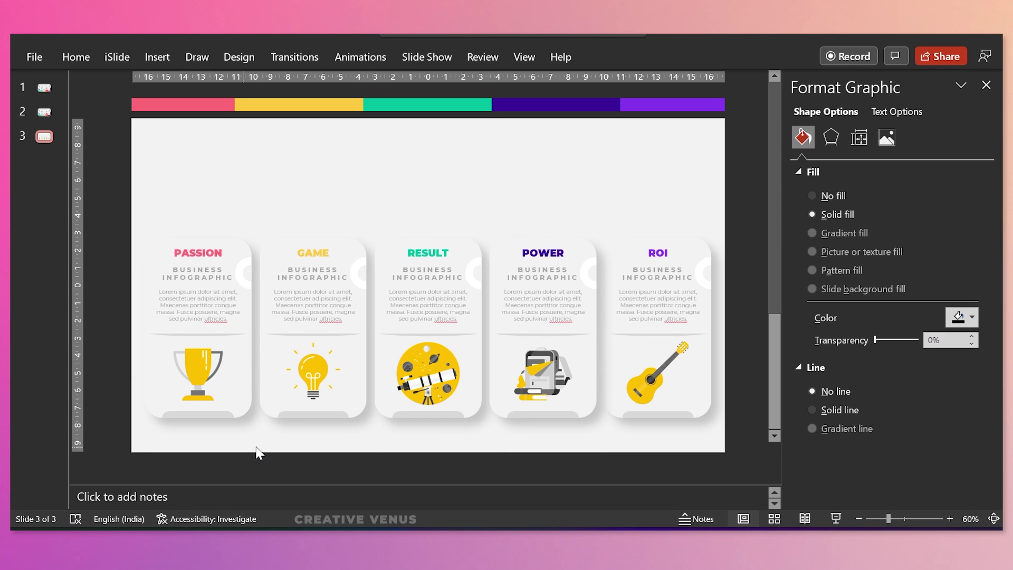
# Step: Group the GAME card's objects, then select the PASSION card and the word GAME
pyautogui.click(253, 452)
pyautogui.moveTo(256, 453); pyautogui.dragTo(378, 208)
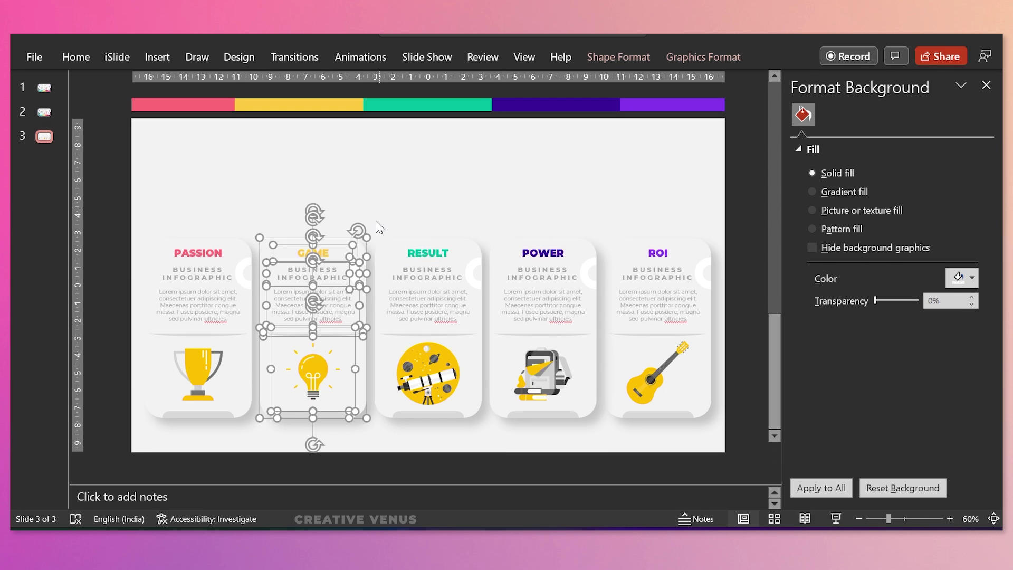
pyautogui.hotkey('ctrl', 'g')
pyautogui.click(116, 440)
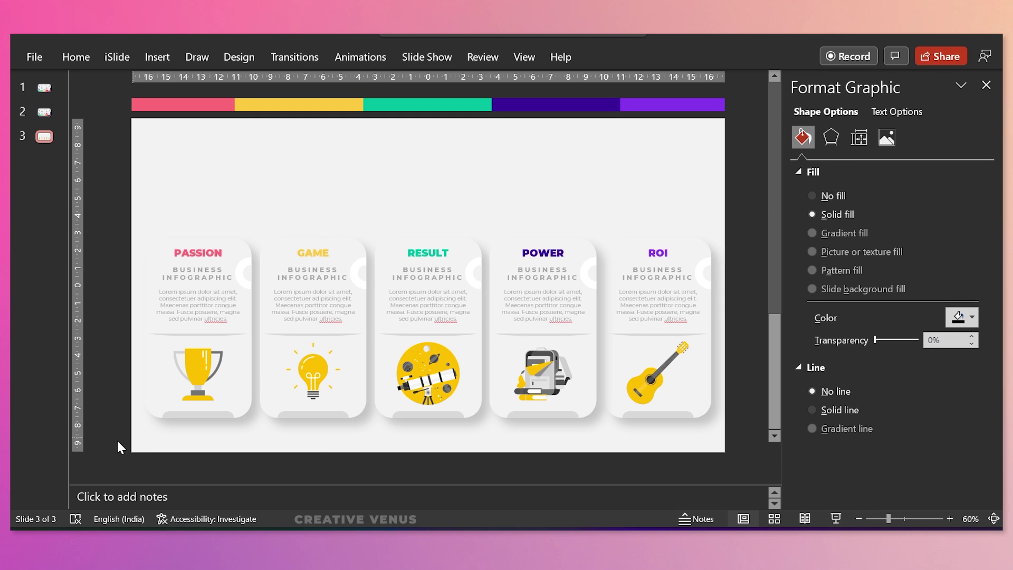
pyautogui.moveTo(116, 441); pyautogui.dragTo(273, 203)
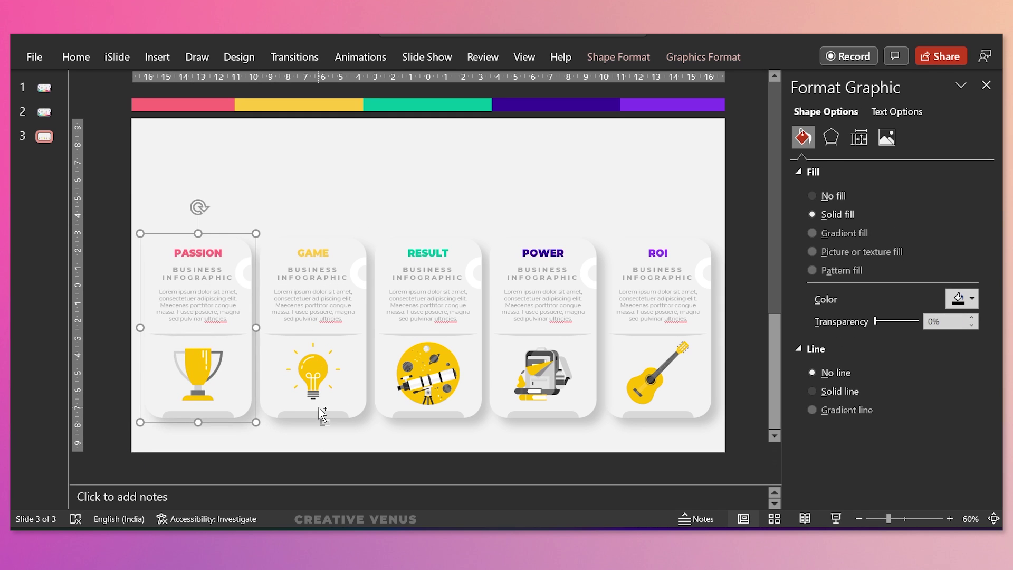
pyautogui.doubleClick(323, 254)
pyautogui.doubleClick(323, 253)
# Step: Give the GAME title a darker yellow through More Colors
pyautogui.click(900, 113)
pyautogui.click(960, 299)
pyautogui.click(902, 263)
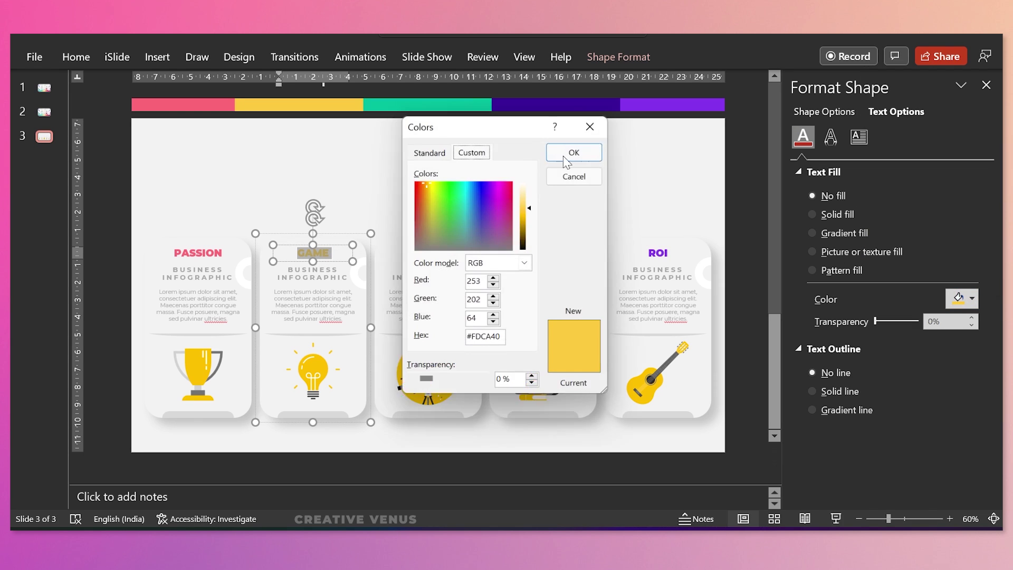
pyautogui.moveTo(533, 211); pyautogui.dragTo(532, 227)
pyautogui.click(553, 154)
pyautogui.click(488, 159)
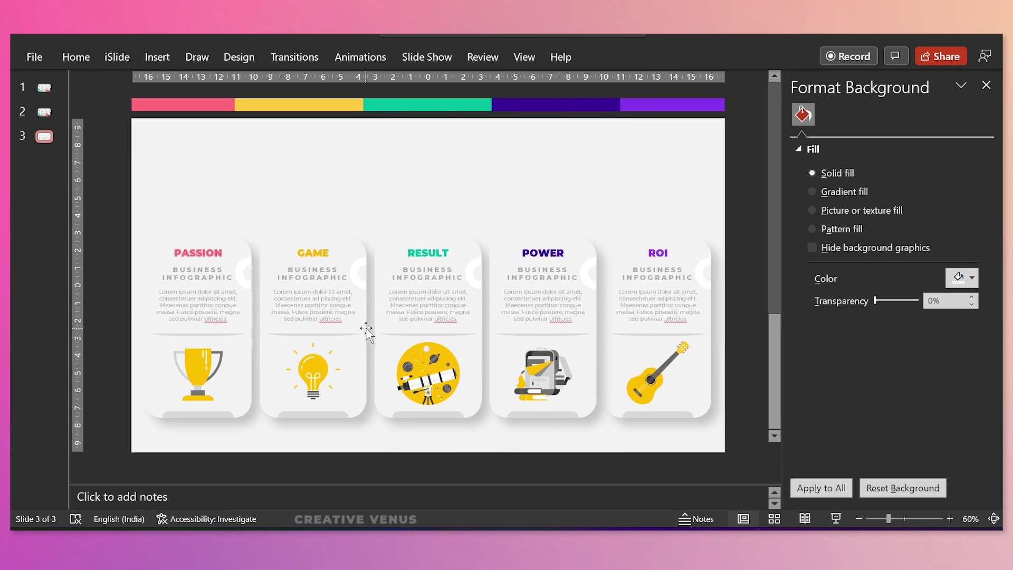
# Step: Raise the GAME and POWER cards above the other three for a staggered row
pyautogui.click(361, 314)
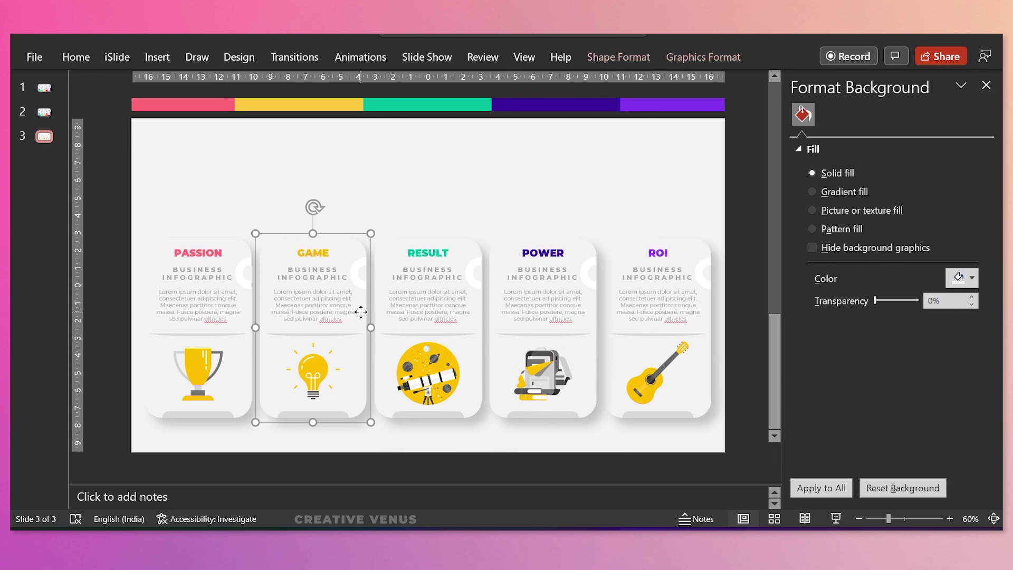
pyautogui.keyDown('shift'); pyautogui.click(563, 318); pyautogui.keyUp('shift')
pyautogui.hotkey('ctrl', 'Up')
pyautogui.press('Up')
pyautogui.press('Up')
pyautogui.press('Up')
pyautogui.press('Up')
pyautogui.press('Up')
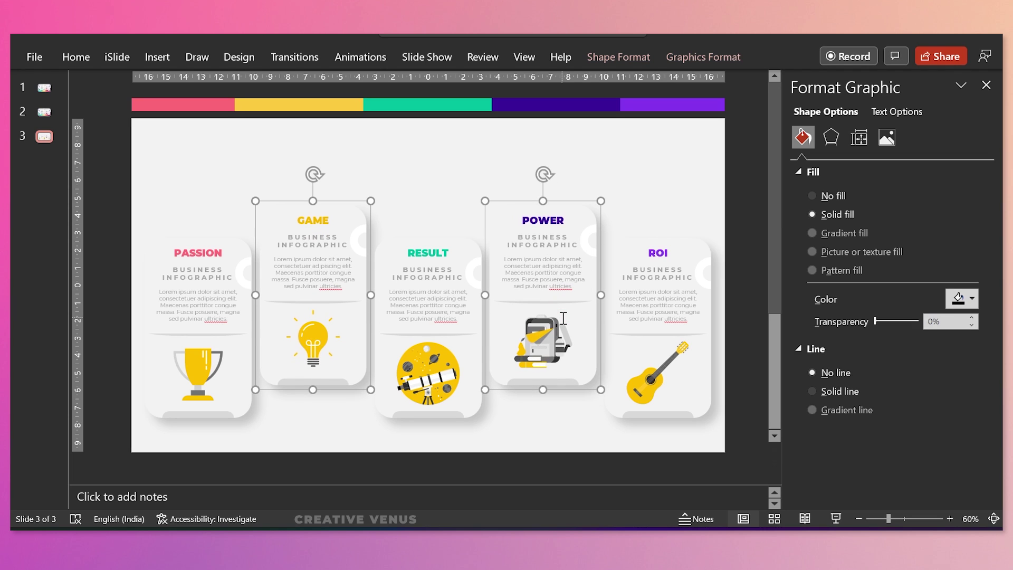
pyautogui.click(526, 440)
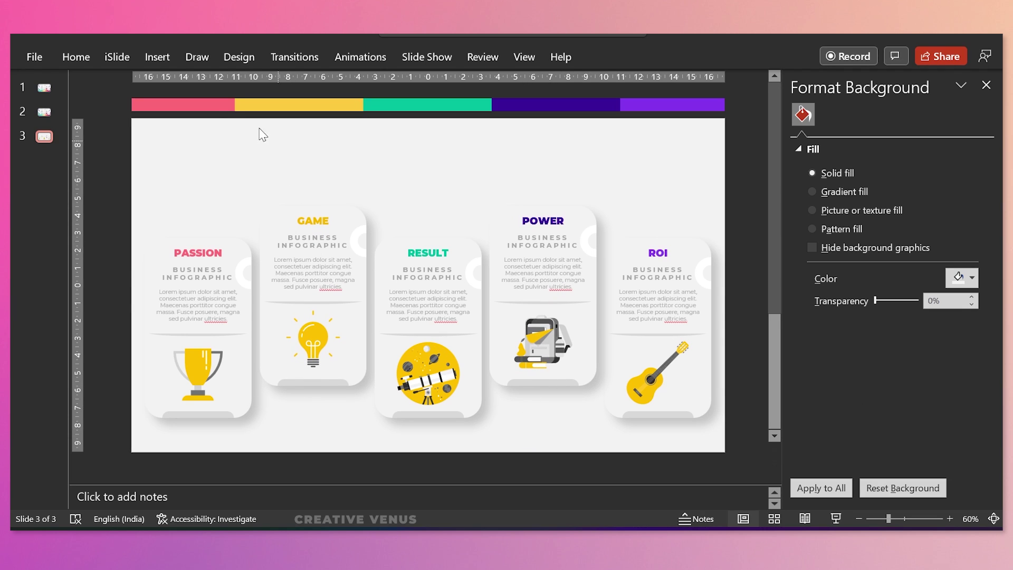
pyautogui.click(164, 59)
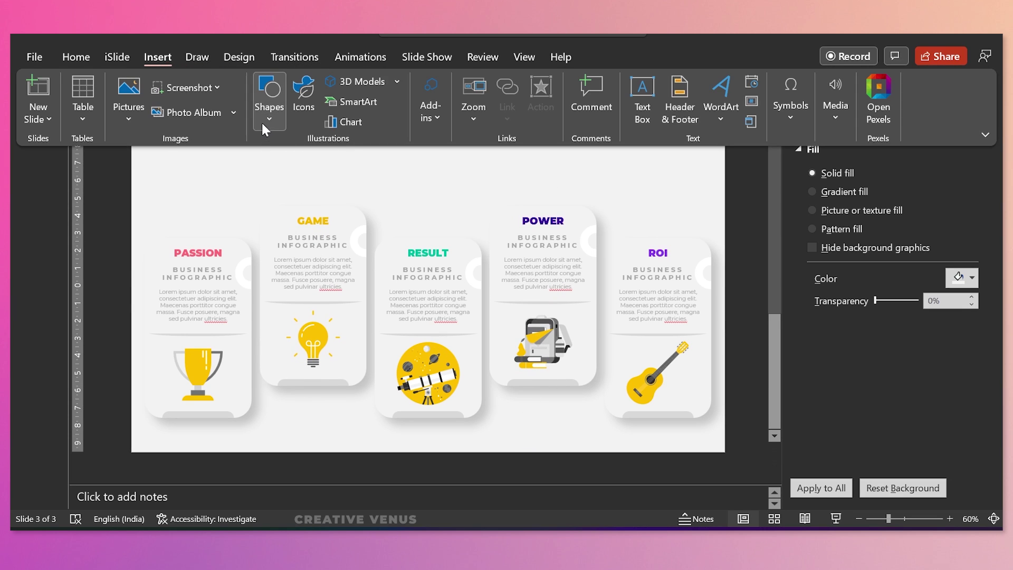
# Step: Draw a closed curve shape waving across the slide from the PASSION to the ROI card
pyautogui.click(265, 113)
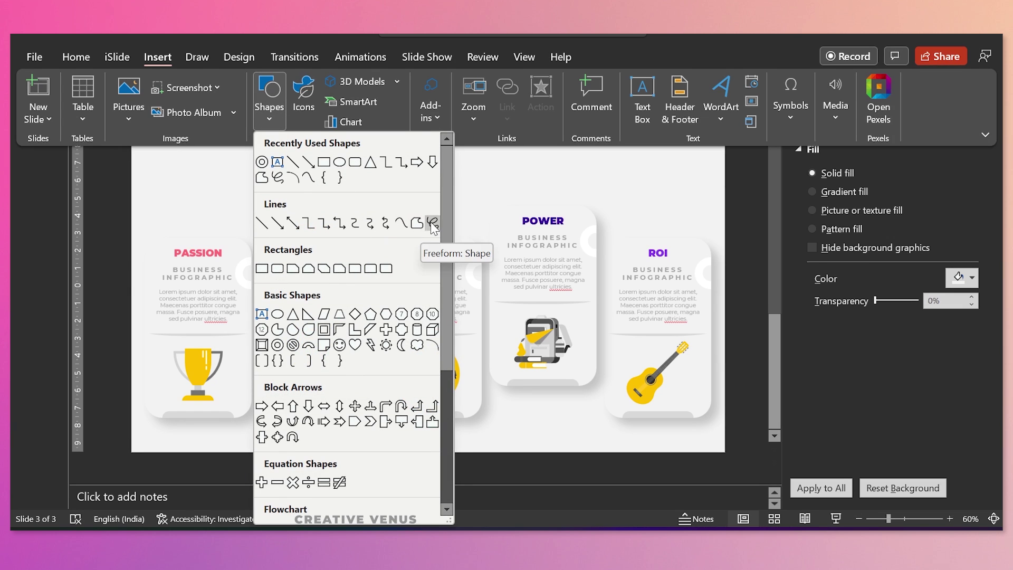
pyautogui.click(308, 178)
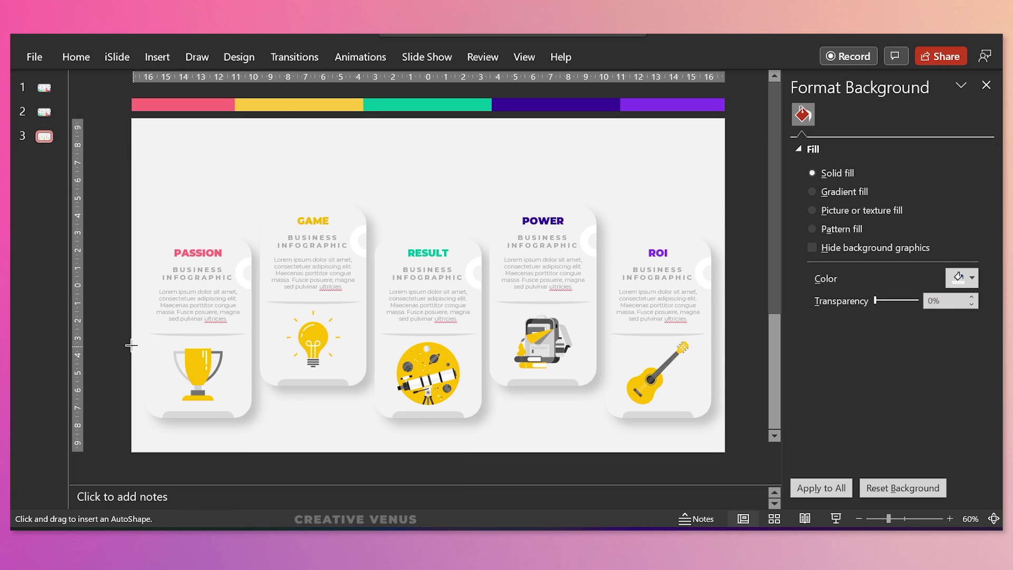
pyautogui.click(101, 348)
pyautogui.click(226, 283)
pyautogui.click(343, 301)
pyautogui.click(448, 254)
pyautogui.click(646, 240)
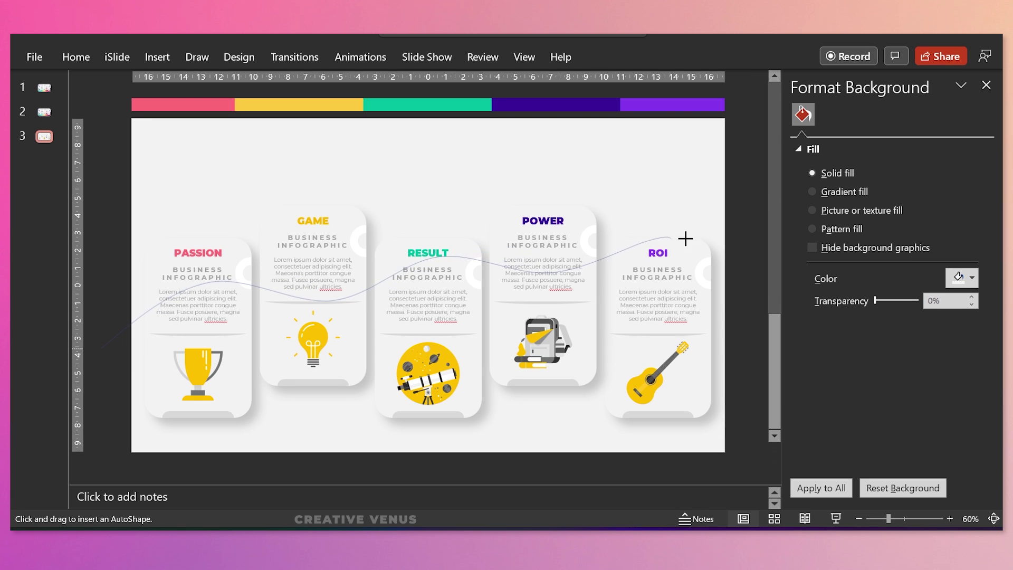
pyautogui.click(100, 350)
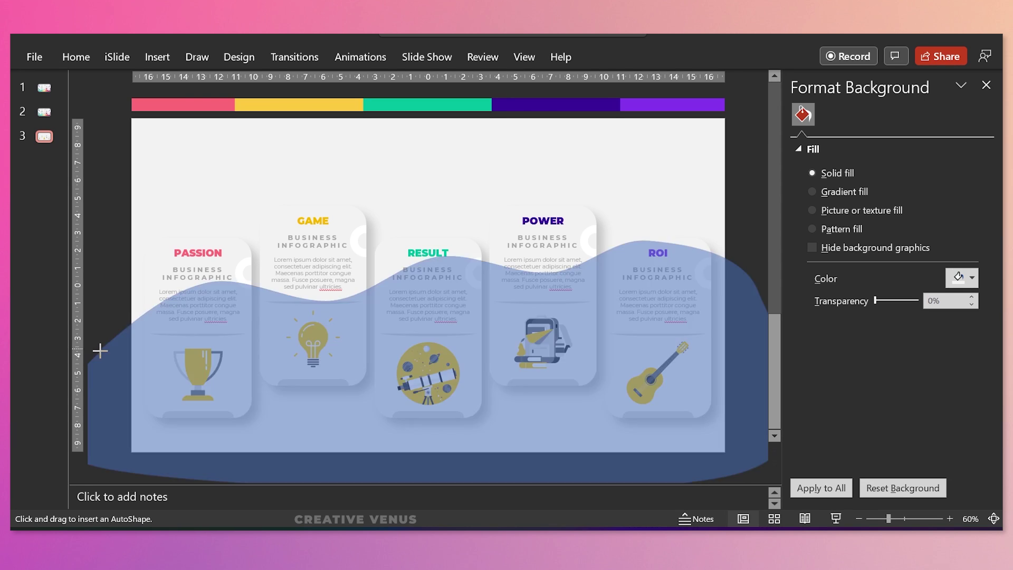
# Step: Make the wave 15% transparent with no outline
pyautogui.click(101, 348)
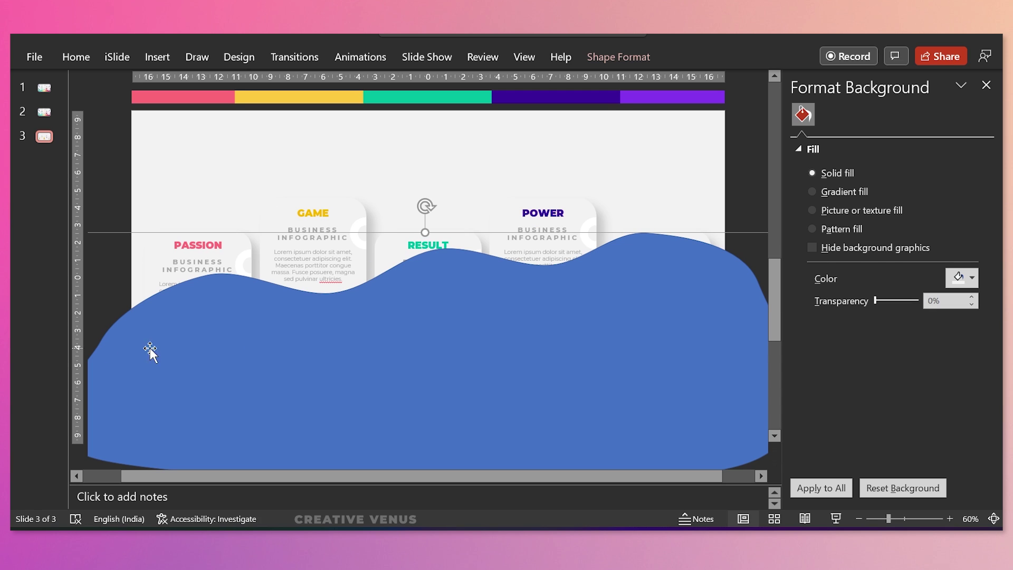
pyautogui.moveTo(874, 340); pyautogui.dragTo(881, 339)
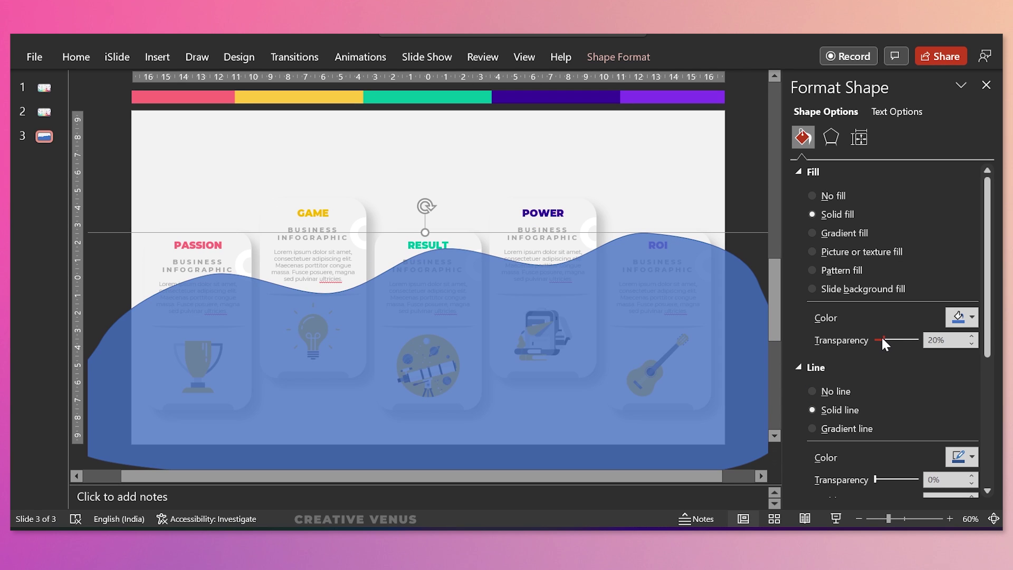
pyautogui.click(821, 391)
pyautogui.click(869, 519)
pyautogui.click(593, 362)
# Step: Draw rectangles covering the wave's overhangs below, left and right of the slide
pyautogui.click(948, 518)
pyautogui.click(949, 518)
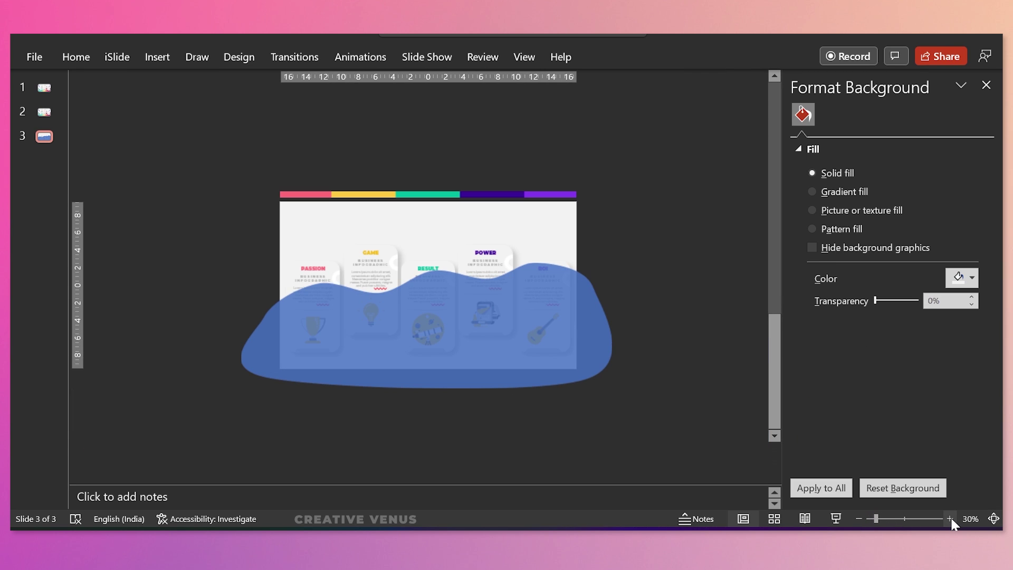
pyautogui.click(948, 519)
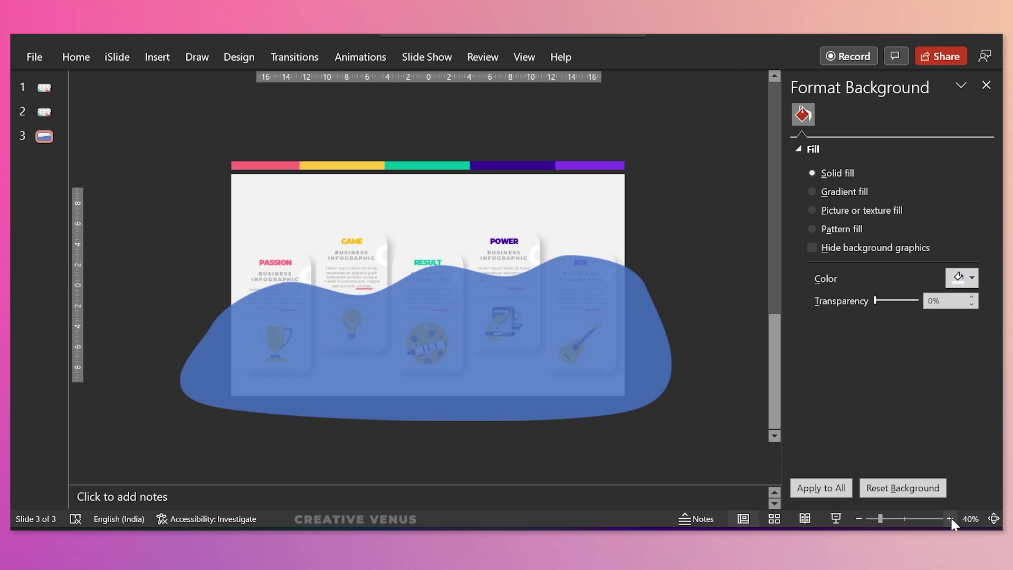
pyautogui.click(146, 57)
pyautogui.click(268, 120)
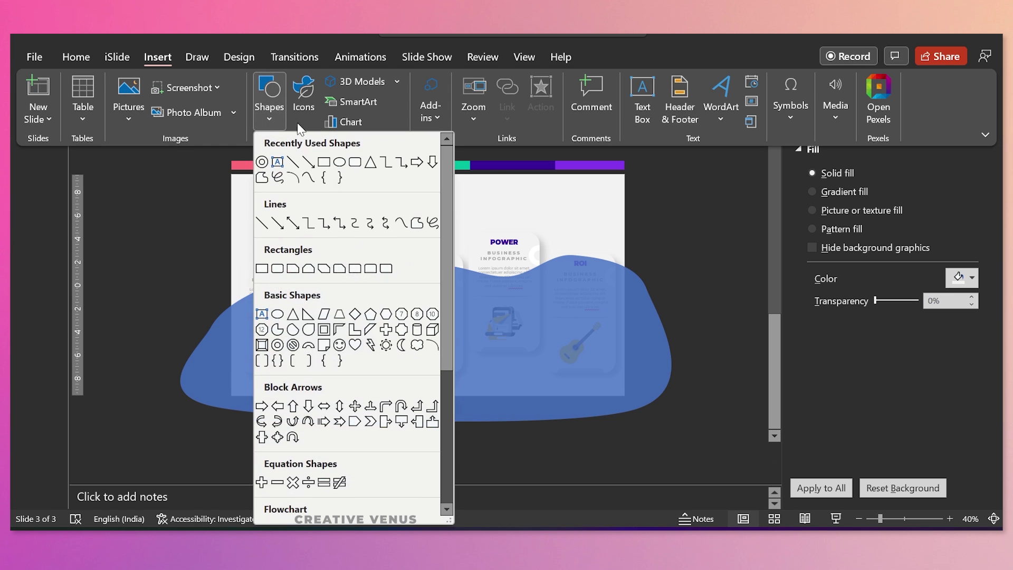
pyautogui.click(324, 161)
pyautogui.moveTo(138, 254); pyautogui.dragTo(230, 435)
pyautogui.moveTo(161, 330); pyautogui.dragTo(645, 312)
pyautogui.moveTo(666, 280); pyautogui.dragTo(252, 319)
pyautogui.moveTo(258, 279); pyautogui.dragTo(257, 395)
pyautogui.moveTo(305, 428); pyautogui.dragTo(657, 427)
pyautogui.moveTo(207, 427); pyautogui.dragTo(196, 427)
# Step: Subtract the bottom rectangle from the wave with Merge Shapes
pyautogui.keyDown('shift'); pyautogui.click(338, 343); pyautogui.keyUp('shift')
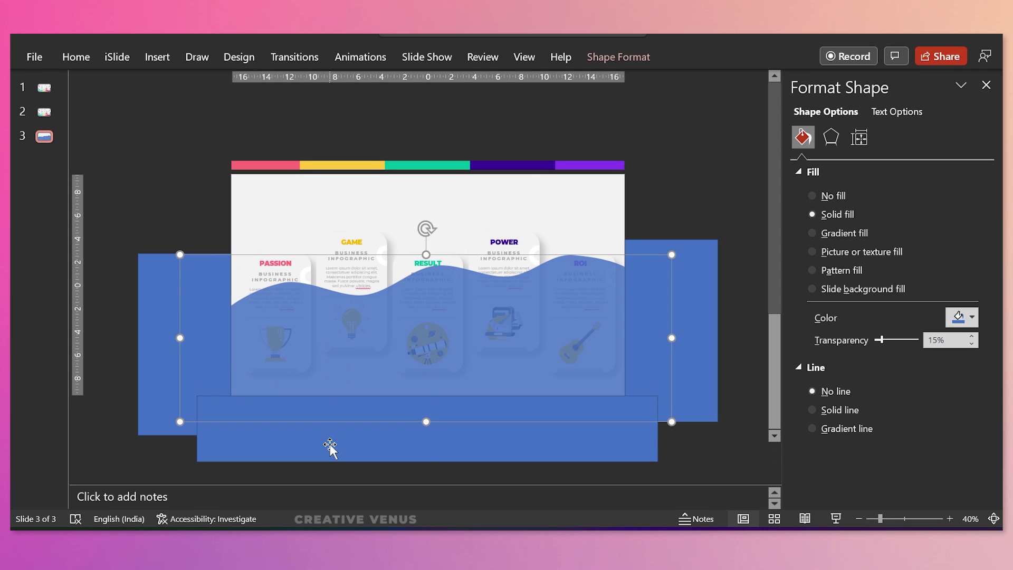
pyautogui.click(627, 58)
pyautogui.click(142, 122)
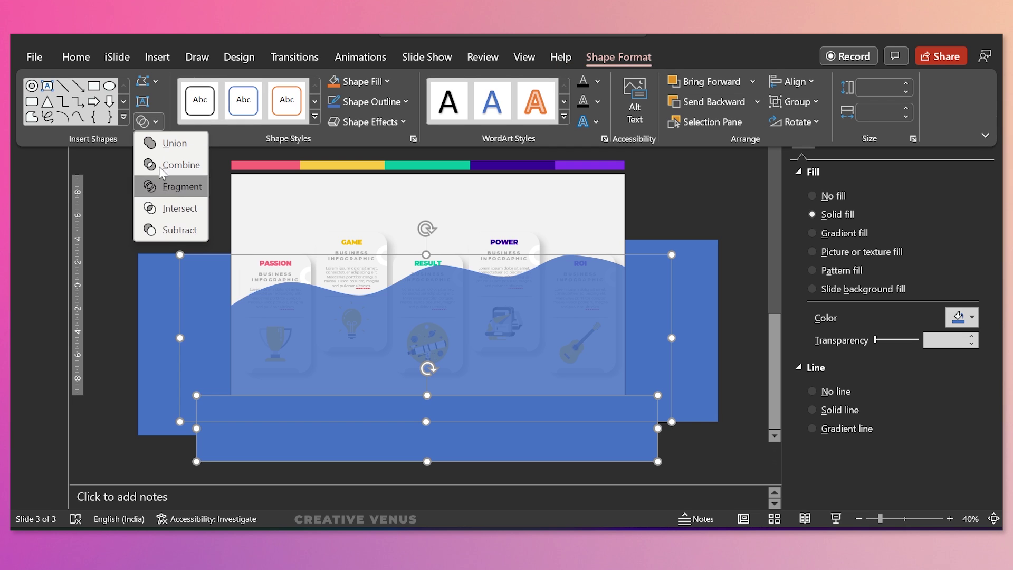
pyautogui.click(166, 232)
# Step: Subtract the left and right rectangles from the wave as well
pyautogui.click(155, 318)
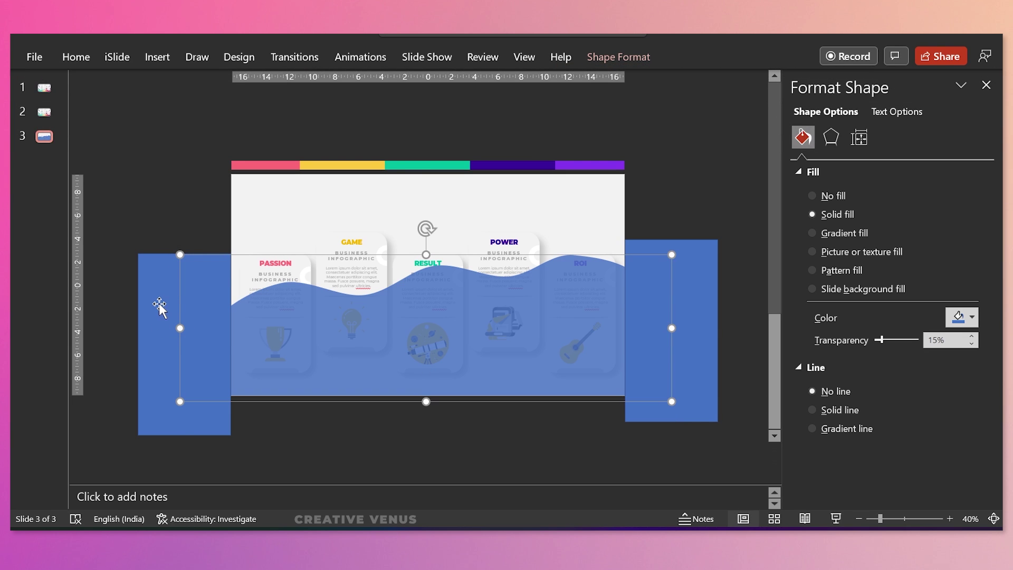
pyautogui.keyDown('shift'); pyautogui.click(158, 306); pyautogui.keyUp('shift')
pyautogui.click(618, 57)
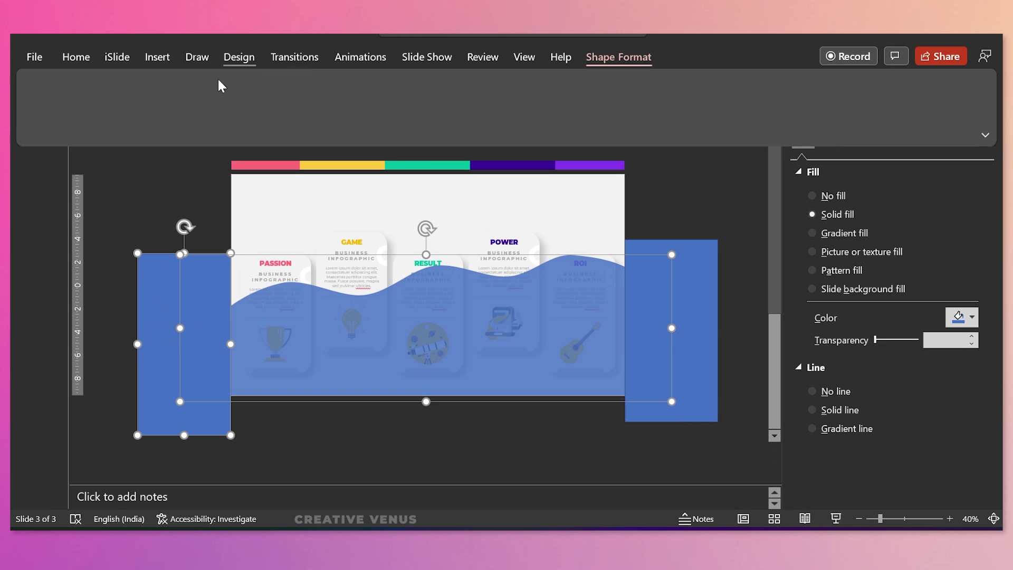
pyautogui.click(147, 121)
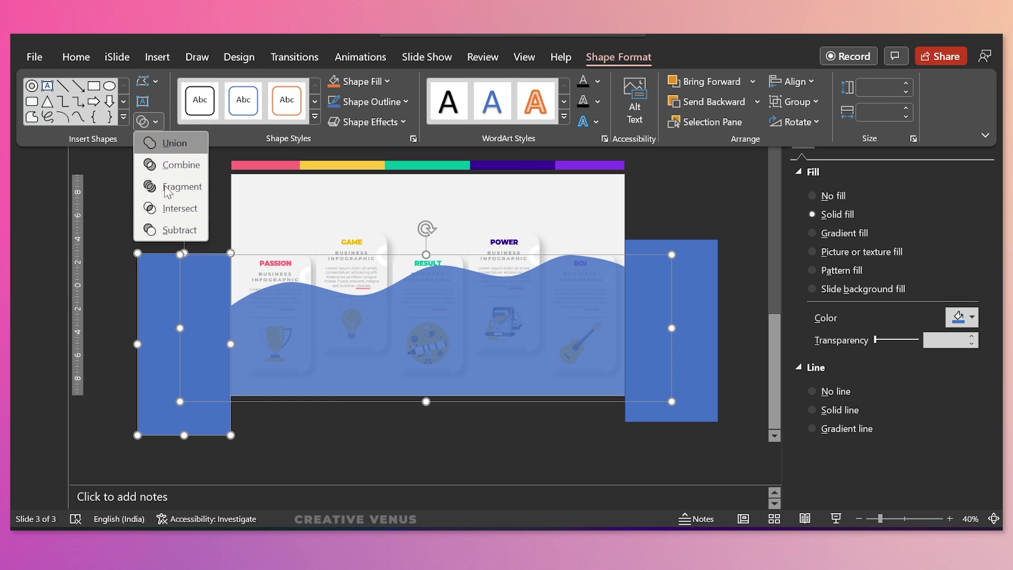
pyautogui.click(175, 230)
pyautogui.keyDown('shift'); pyautogui.click(696, 293); pyautogui.keyUp('shift')
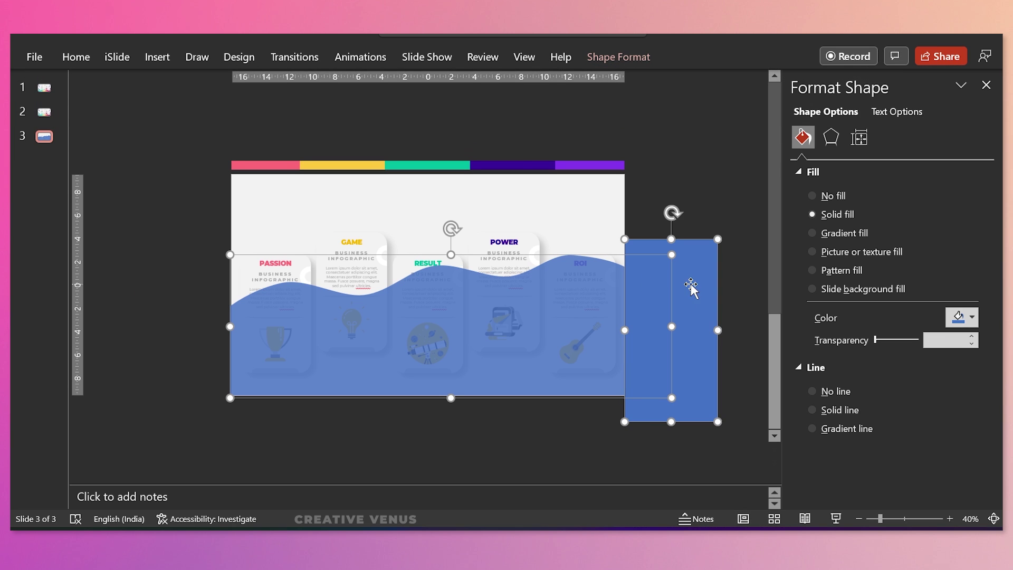
pyautogui.click(643, 63)
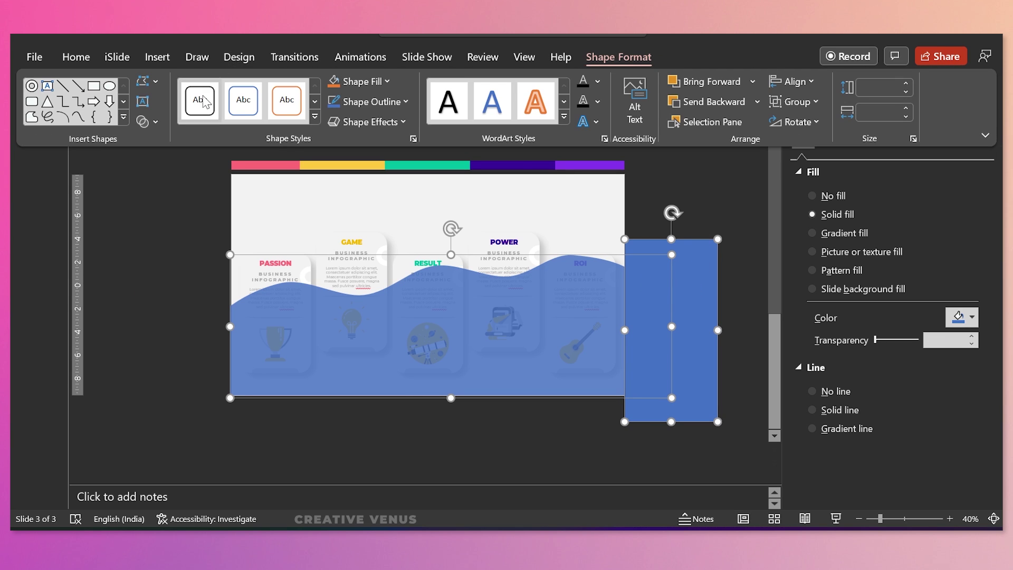
pyautogui.click(149, 122)
pyautogui.click(162, 231)
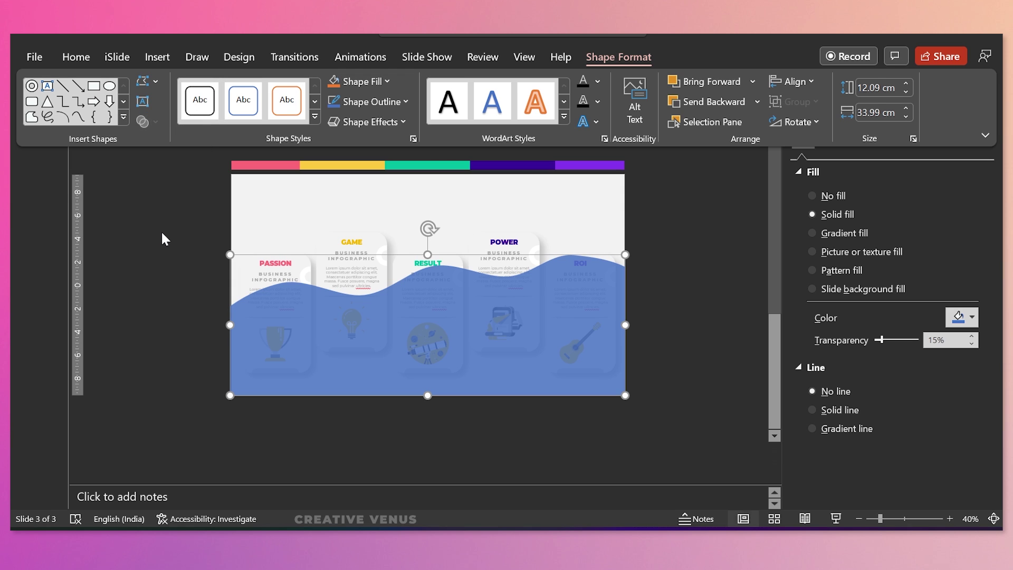
# Step: Apply a gradient fill and respace its stops to 26%, 50%, 75% and 100%
pyautogui.click(835, 233)
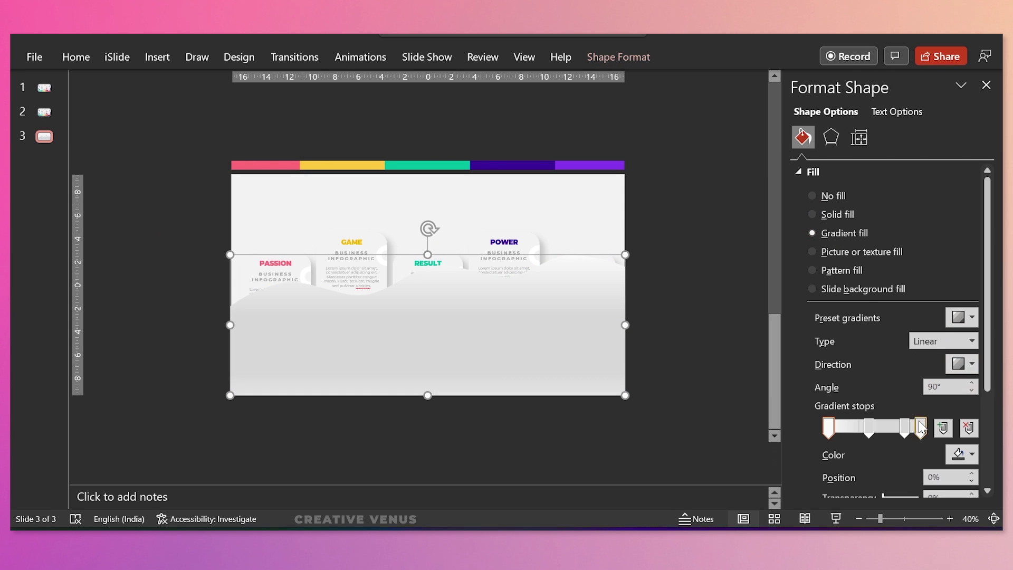
pyautogui.click(869, 427)
pyautogui.moveTo(871, 434); pyautogui.dragTo(860, 435)
pyautogui.click(972, 480)
pyautogui.click(972, 481)
pyautogui.click(972, 481)
pyautogui.click(972, 480)
pyautogui.click(972, 481)
pyautogui.click(881, 431)
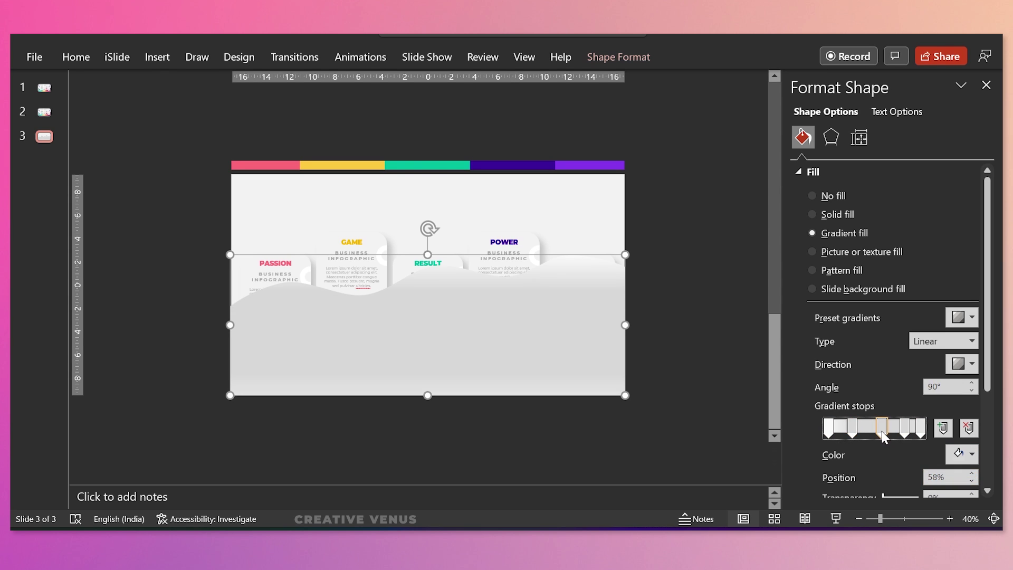
pyautogui.click(972, 481)
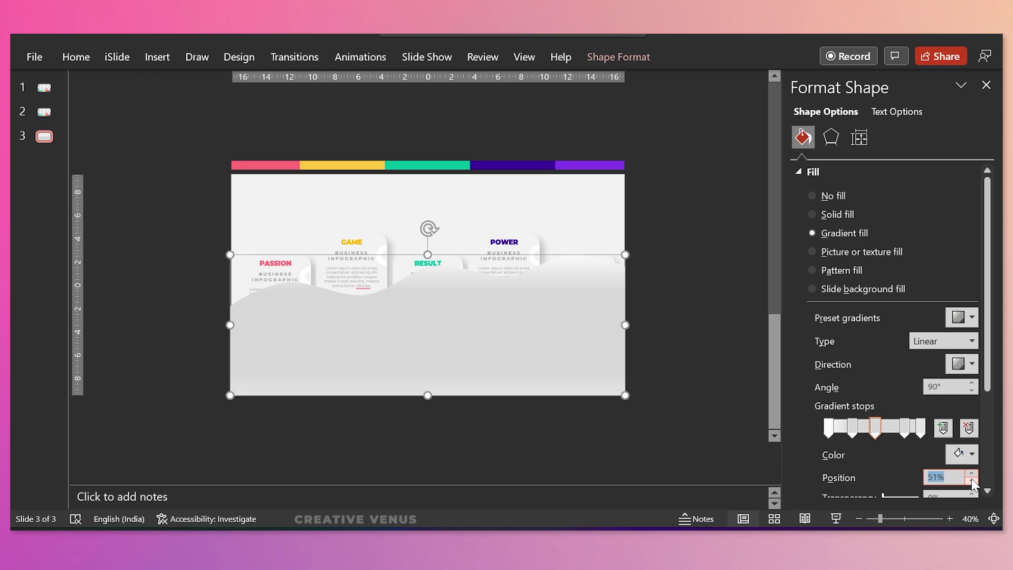
pyautogui.click(906, 435)
pyautogui.click(972, 480)
pyautogui.click(972, 481)
pyautogui.click(920, 431)
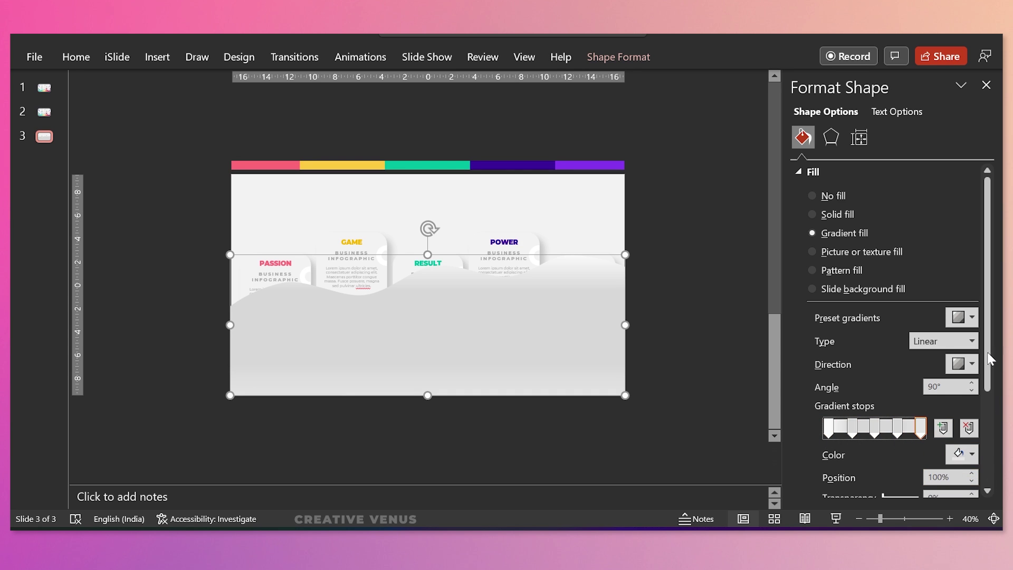
# Step: Eyedropper a colour from the slide for the first gradient stop
pyautogui.scroll(-4, 984, 358)
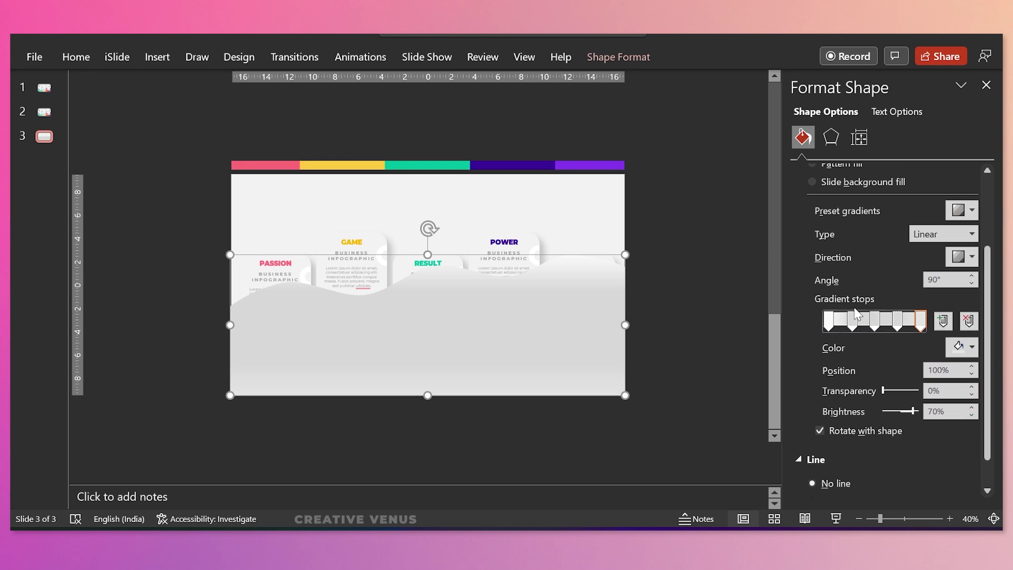
pyautogui.click(828, 320)
pyautogui.click(961, 347)
pyautogui.click(896, 328)
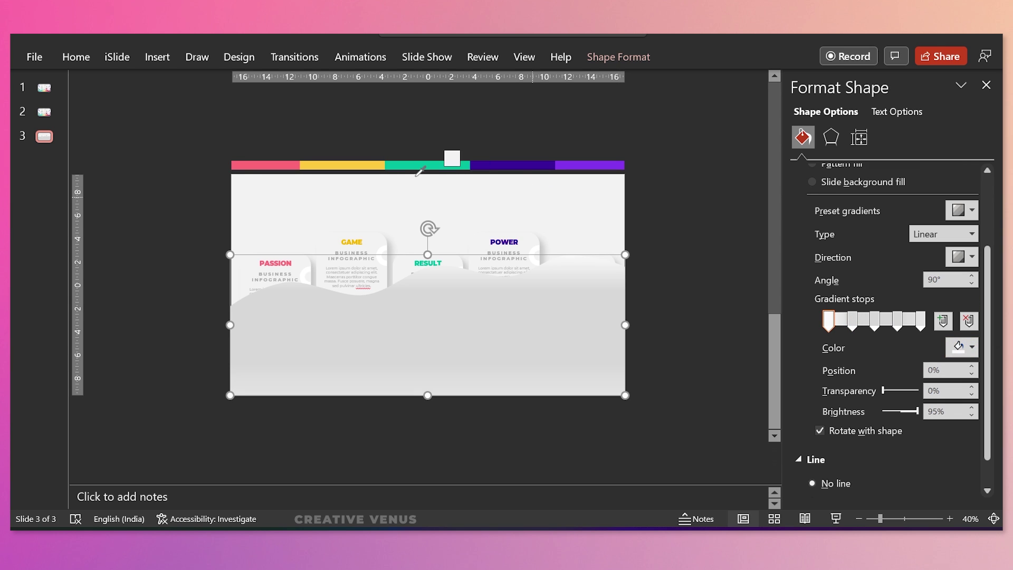
# Step: Eyedrop pink, yellow and green from the top bars onto the first three gradient stops
pyautogui.click(258, 159)
pyautogui.click(852, 320)
pyautogui.click(961, 347)
pyautogui.click(860, 325)
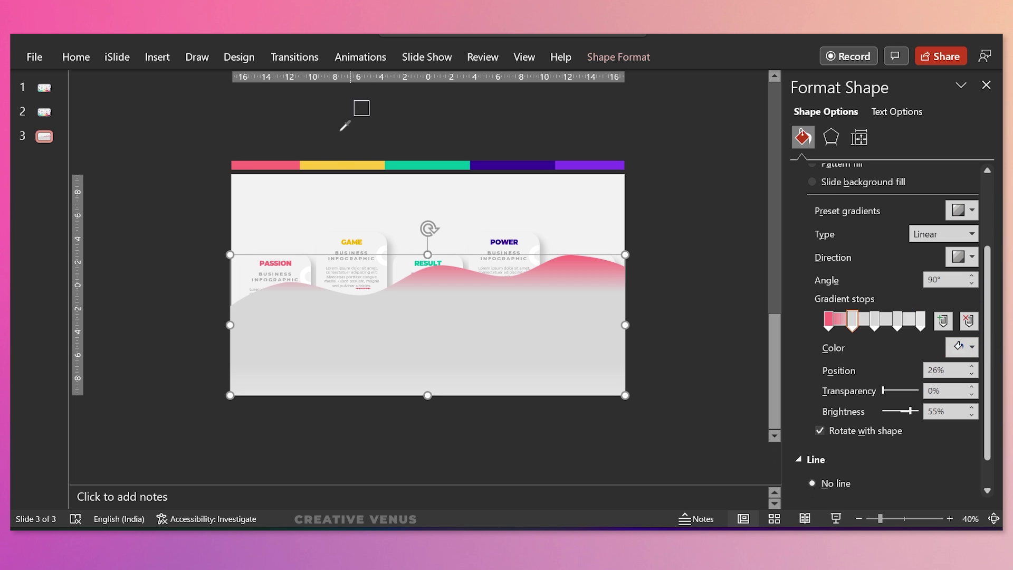
pyautogui.click(334, 168)
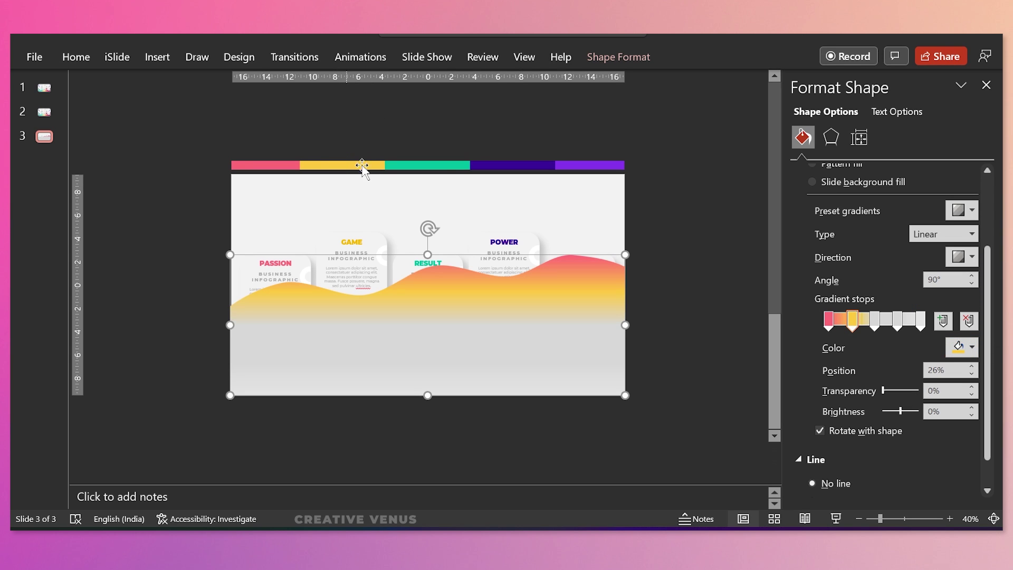
pyautogui.click(874, 320)
pyautogui.click(961, 347)
pyautogui.click(926, 337)
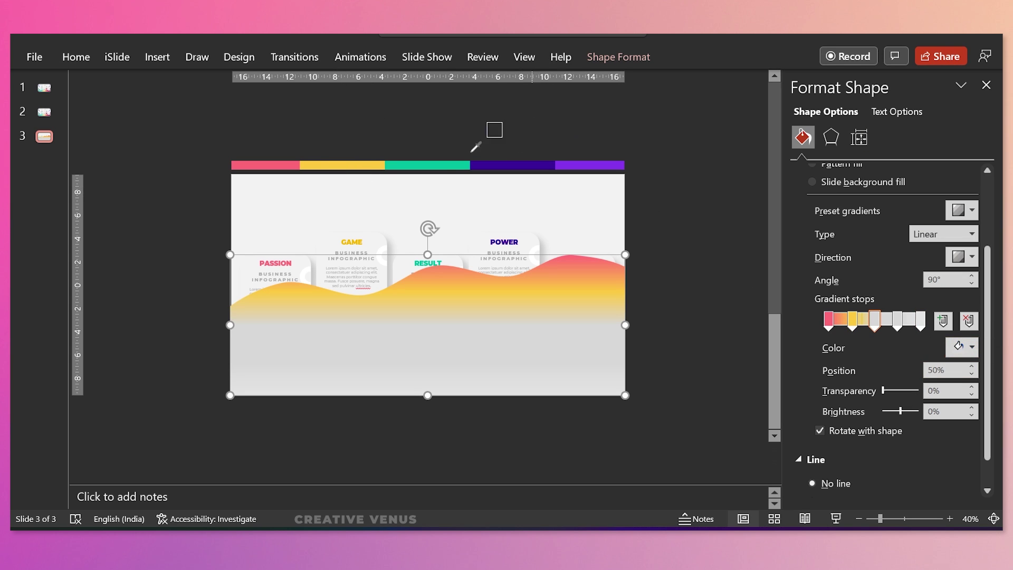
pyautogui.click(463, 165)
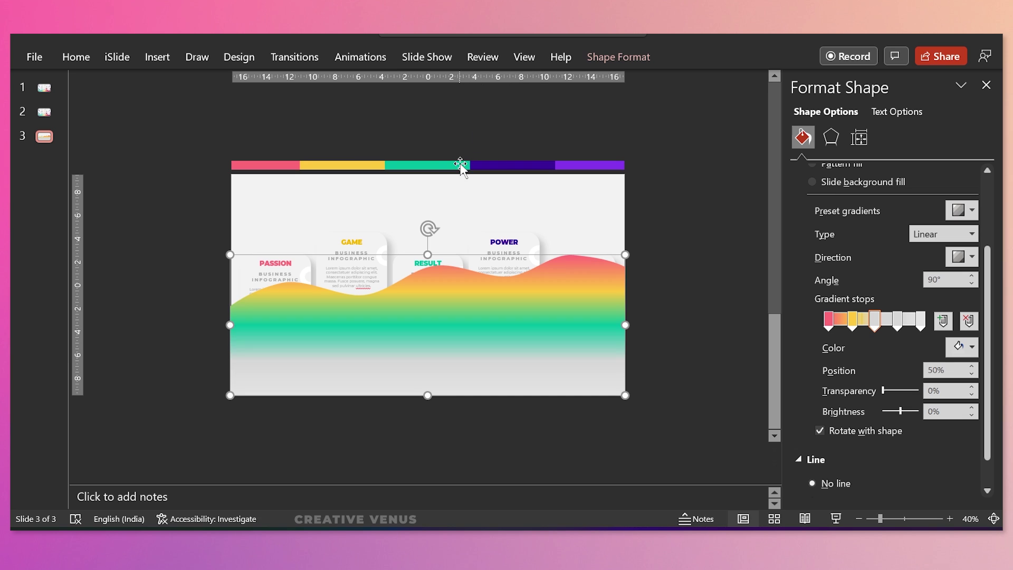
# Step: Eyedrop indigo and purple from the top bars onto the fourth and last gradient stops
pyautogui.click(897, 320)
pyautogui.click(960, 346)
pyautogui.click(908, 329)
pyautogui.click(546, 163)
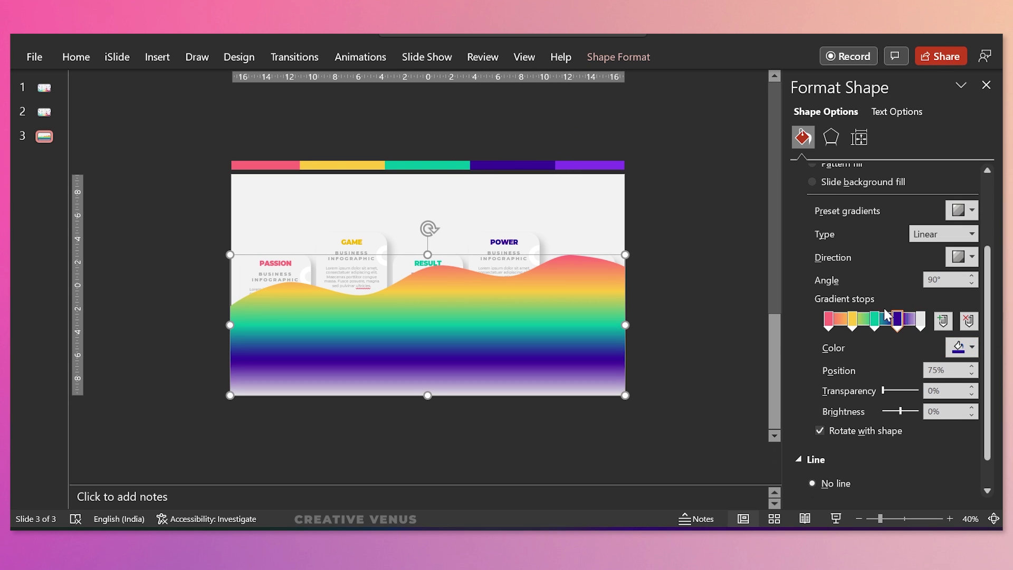
pyautogui.click(920, 321)
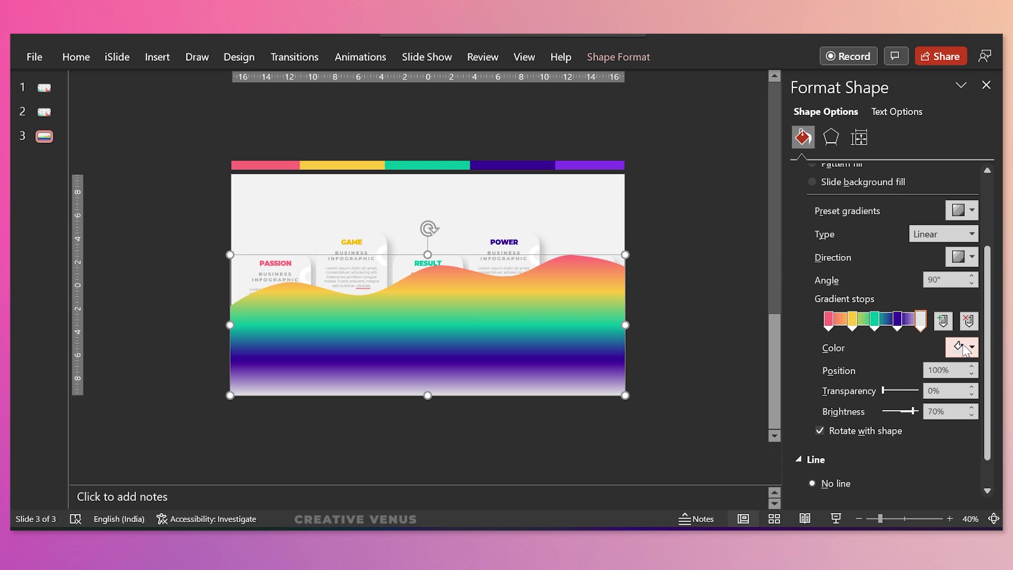
pyautogui.click(961, 346)
pyautogui.click(908, 329)
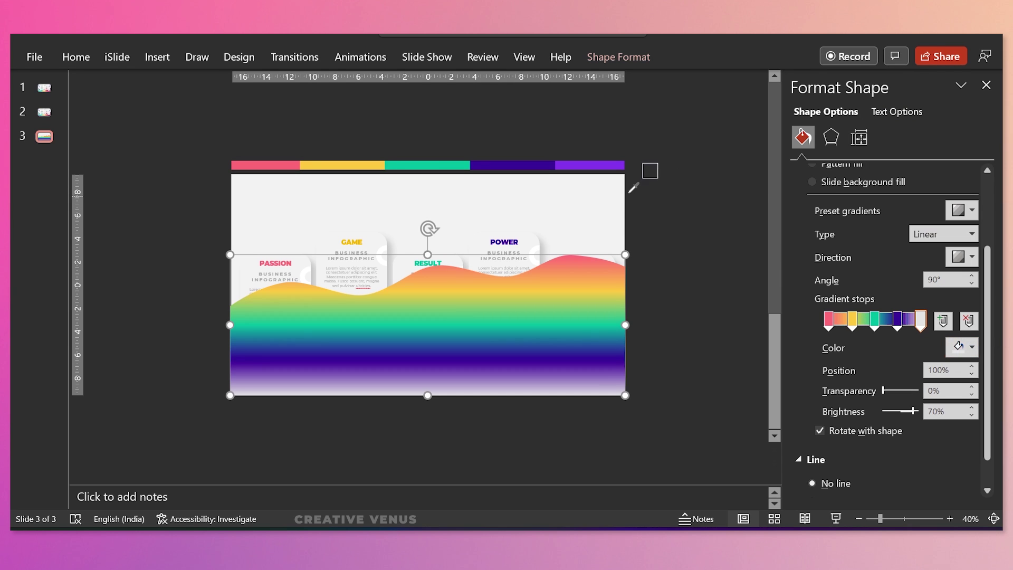
pyautogui.click(605, 160)
# Step: Set the gradient direction to Linear Right with a 10° angle, then preview the wave
pyautogui.click(960, 257)
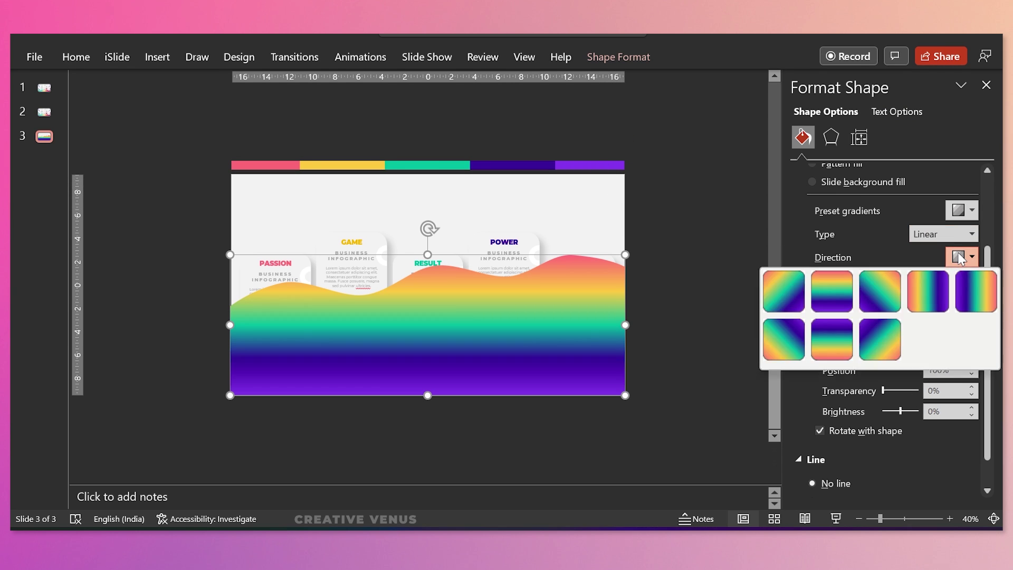
pyautogui.click(936, 294)
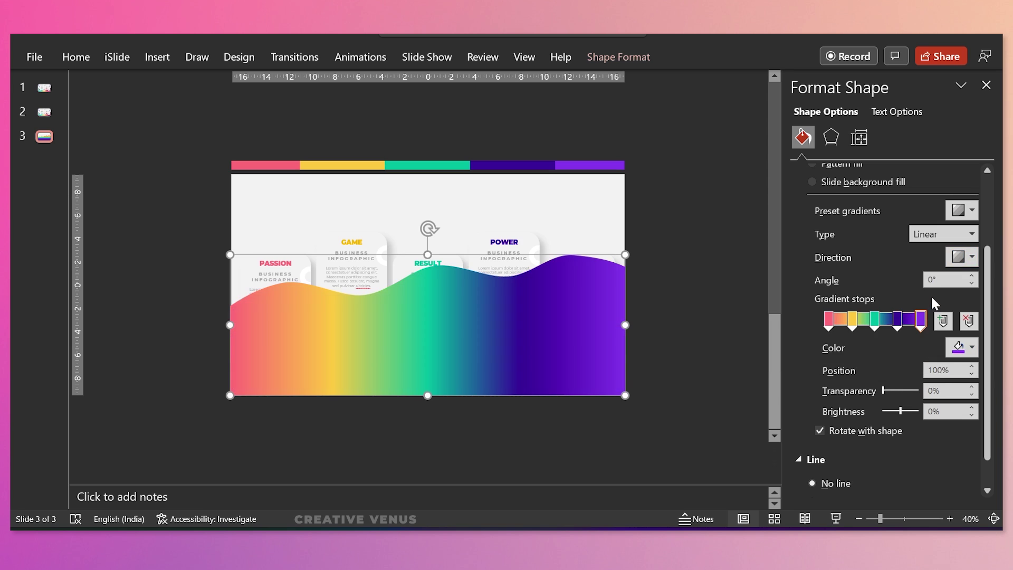
pyautogui.click(971, 276)
pyautogui.click(970, 276)
pyautogui.click(970, 283)
pyautogui.click(686, 289)
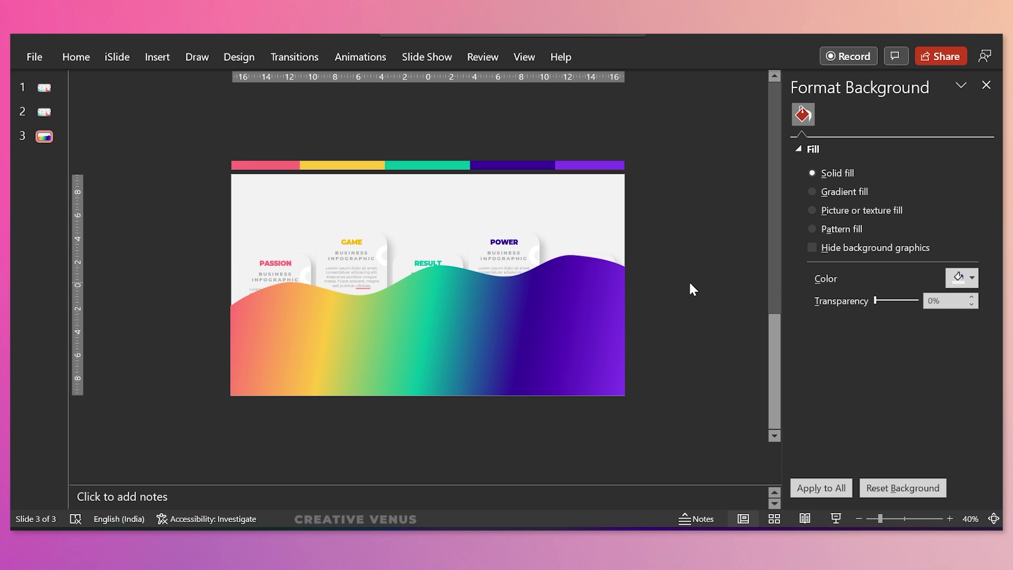
pyautogui.click(462, 324)
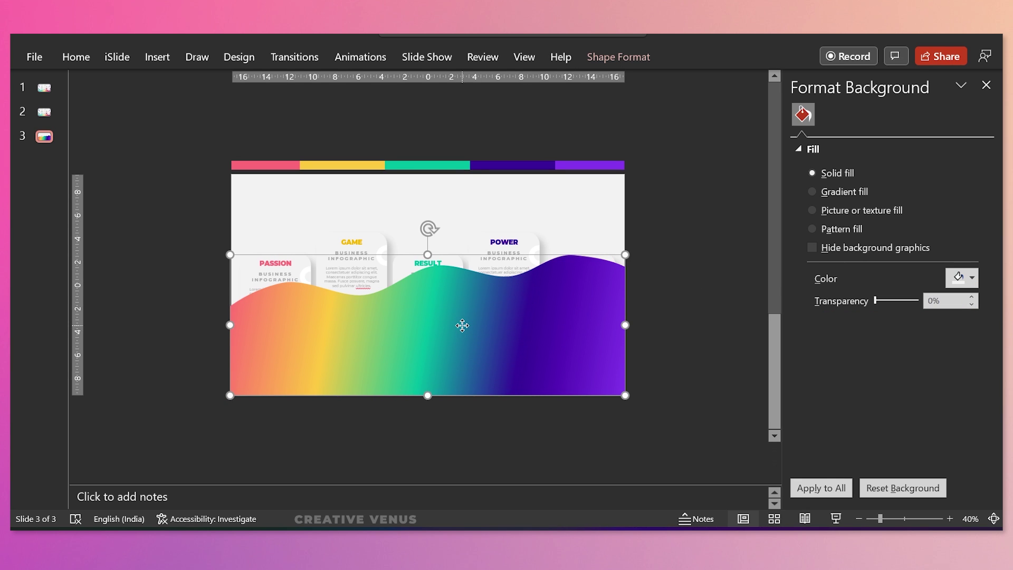
# Step: Duplicate the wave with Ctrl+D, fill the copy solid light grey, and drag it over the original
pyautogui.rightClick(462, 324)
pyautogui.click(438, 323)
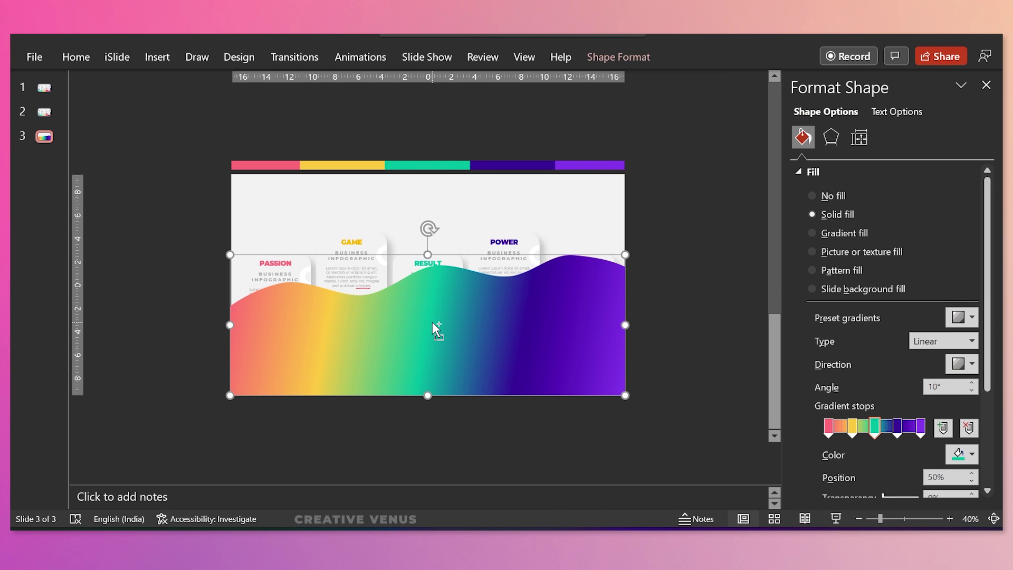
pyautogui.hotkey('ctrl', 'd')
pyautogui.click(812, 214)
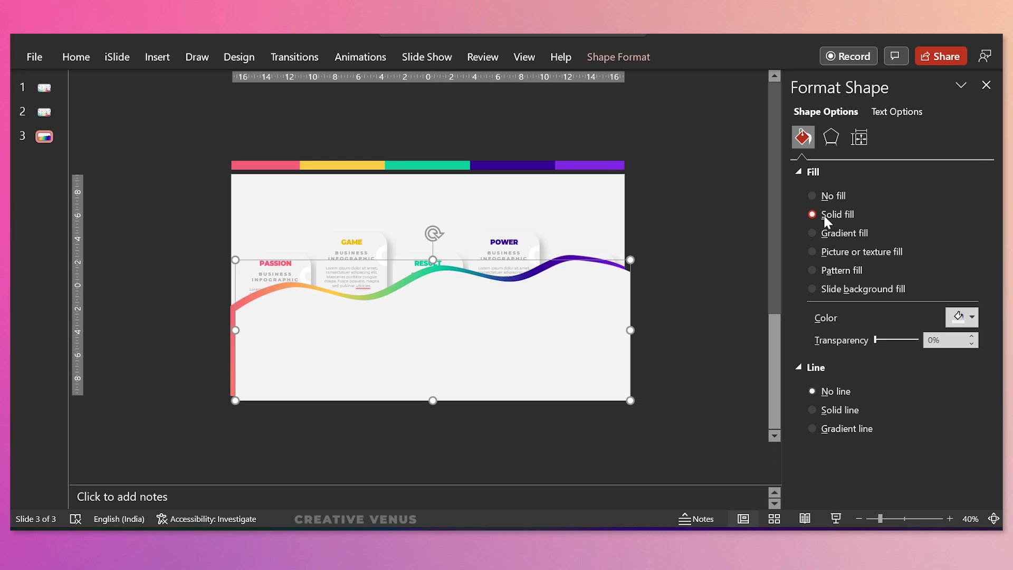
pyautogui.moveTo(528, 336)
pyautogui.mouseDown()
pyautogui.moveTo(522, 331)
pyautogui.moveTo(536, 343)
pyautogui.mouseUp()
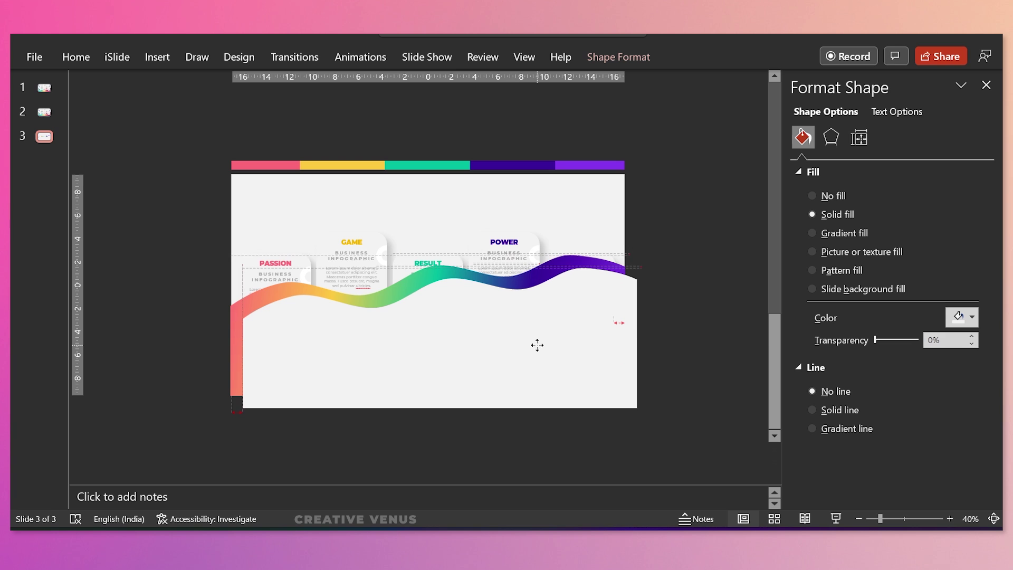
# Step: Delete the grey overlay copy of the wave
pyautogui.click(230, 321)
pyautogui.click(284, 442)
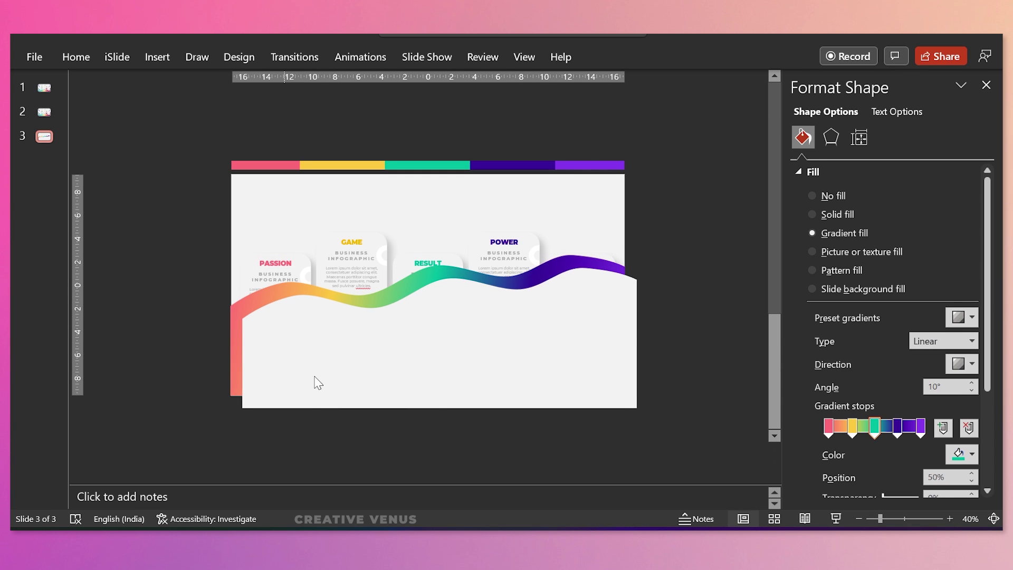
pyautogui.click(315, 374)
pyautogui.press('Delete')
# Step: Stretch the rainbow wave's left, bottom and right edges to the slide edges
pyautogui.click(258, 314)
pyautogui.moveTo(230, 324); pyautogui.dragTo(231, 324)
pyautogui.moveTo(429, 392)
pyautogui.mouseDown()
pyautogui.moveTo(429, 378)
pyautogui.moveTo(430, 396)
pyautogui.mouseUp()
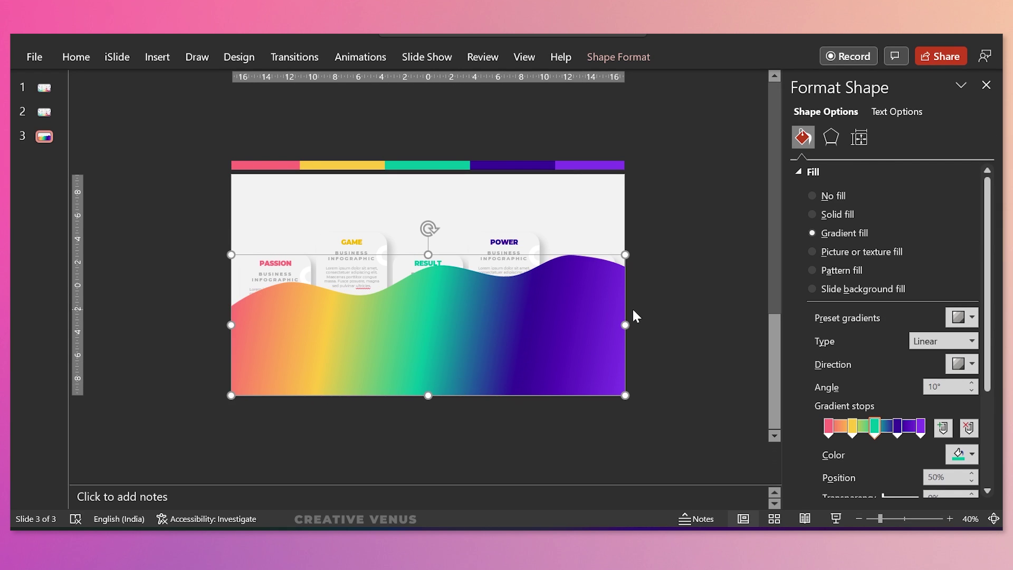
pyautogui.moveTo(625, 325); pyautogui.dragTo(623, 324)
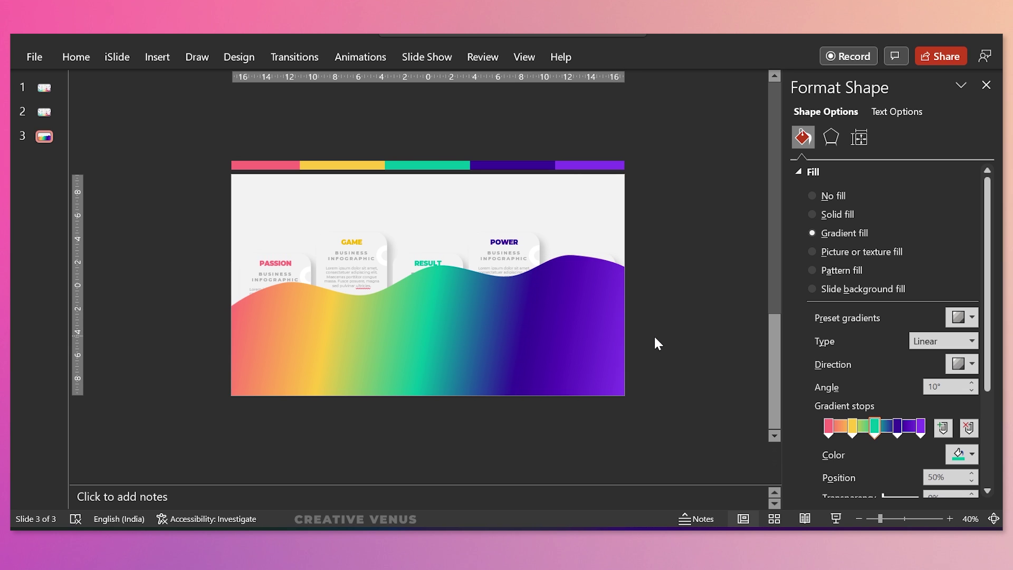
pyautogui.click(674, 377)
pyautogui.click(482, 343)
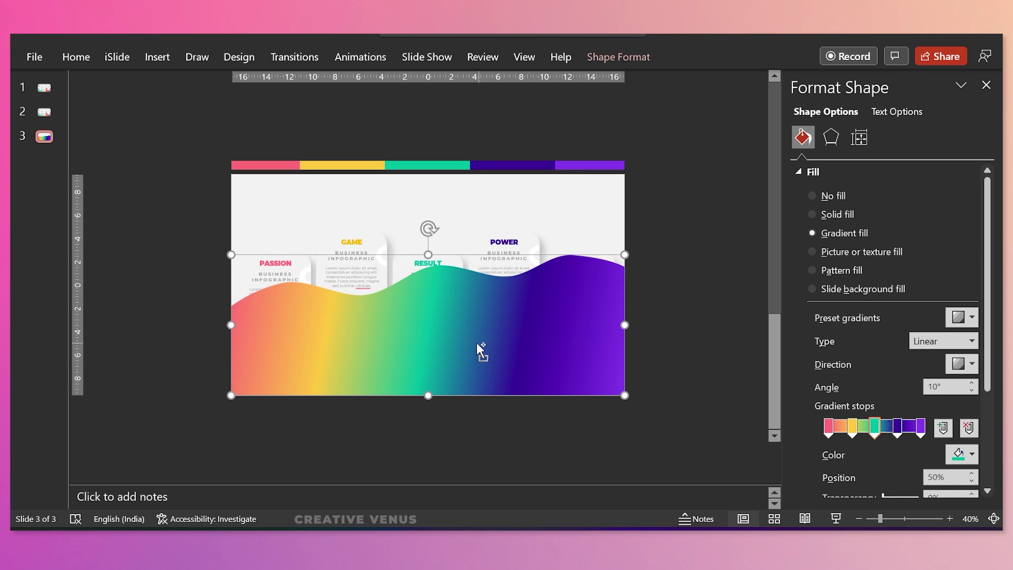
# Step: Paste a light-grey copy of the wave and align its left and top edges with the original
pyautogui.hotkey('ctrl', 'c')
pyautogui.hotkey('ctrl', 'v')
pyautogui.moveTo(428, 333); pyautogui.dragTo(481, 372)
pyautogui.click(826, 215)
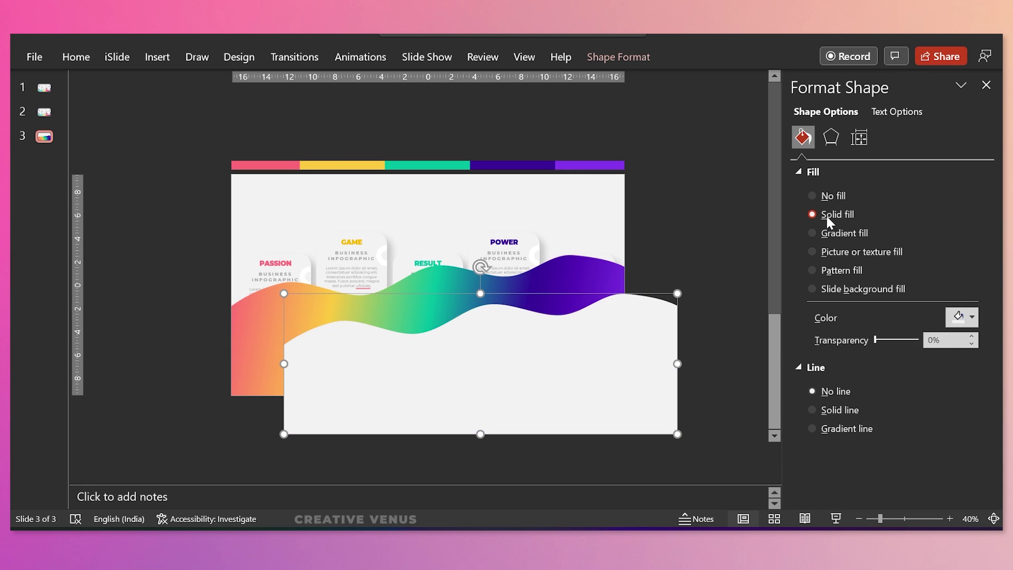
pyautogui.keyDown('shift'); pyautogui.click(263, 337); pyautogui.keyUp('shift')
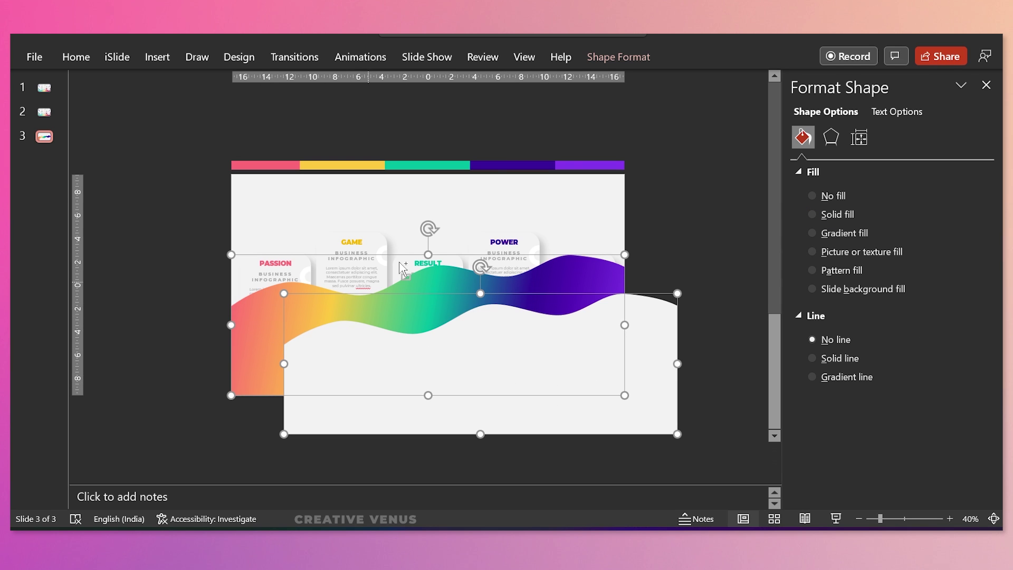
pyautogui.click(614, 57)
pyautogui.click(791, 81)
pyautogui.click(807, 100)
pyautogui.click(791, 81)
pyautogui.click(817, 169)
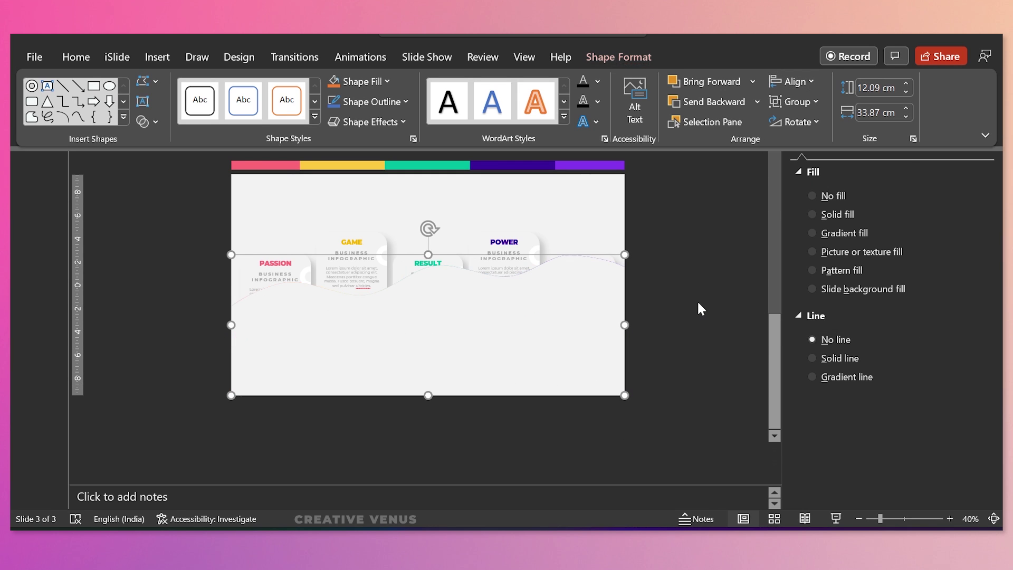
# Step: Set the grey wave overlay's transparency to 50%
pyautogui.click(922, 498)
pyautogui.click(993, 518)
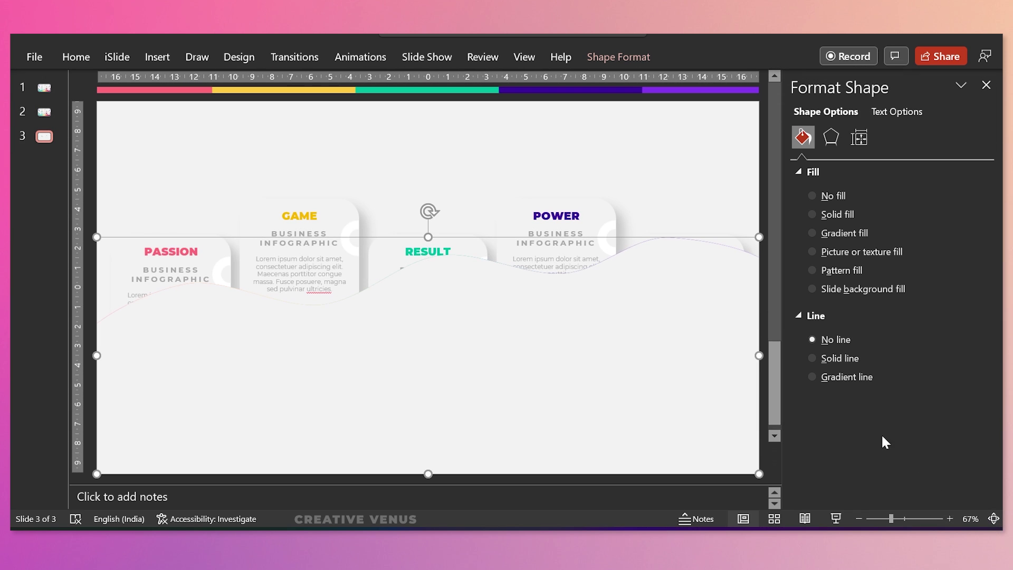
pyautogui.click(764, 214)
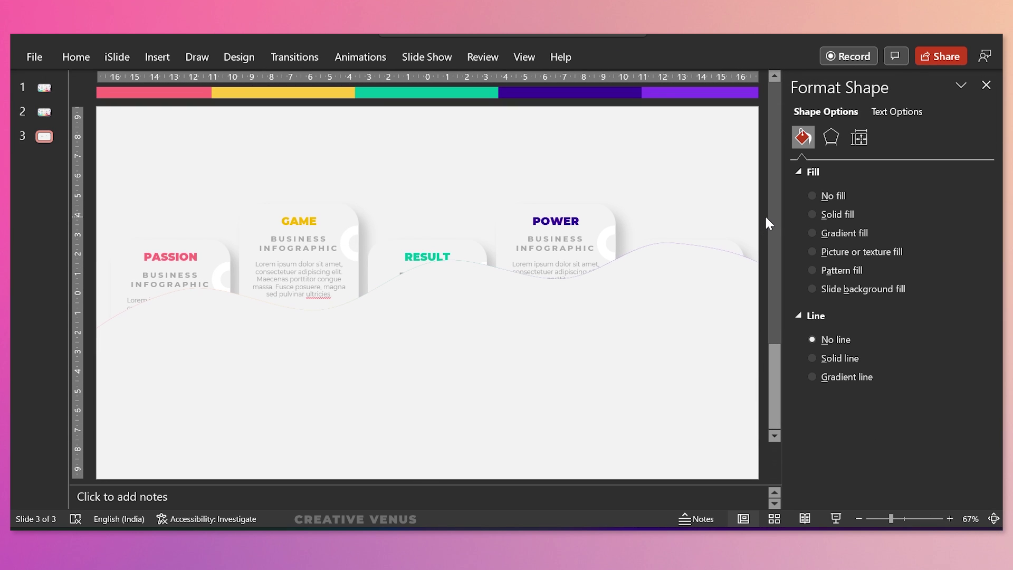
pyautogui.click(608, 319)
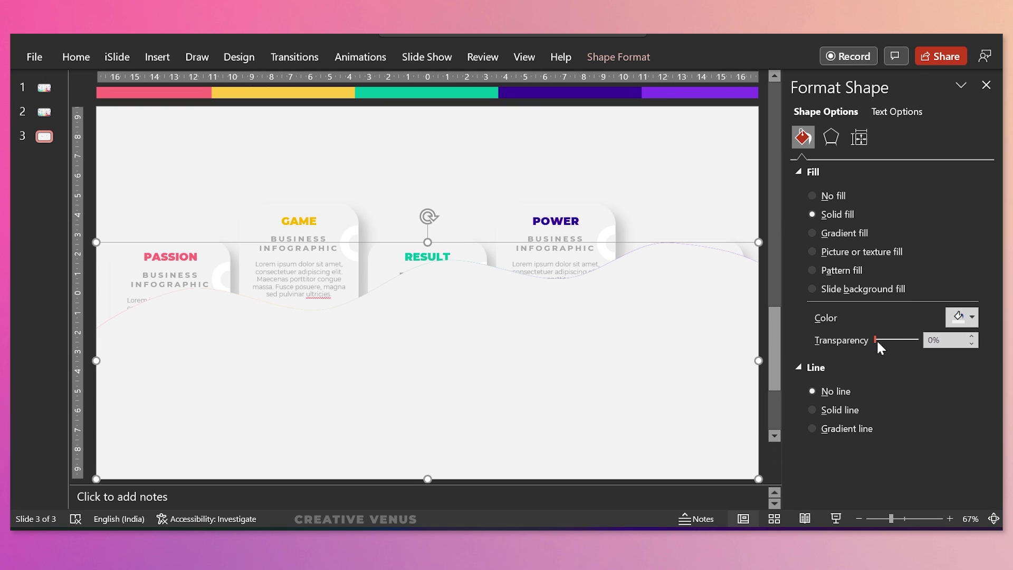
pyautogui.moveTo(876, 341); pyautogui.dragTo(897, 338)
pyautogui.moveTo(891, 519); pyautogui.dragTo(879, 518)
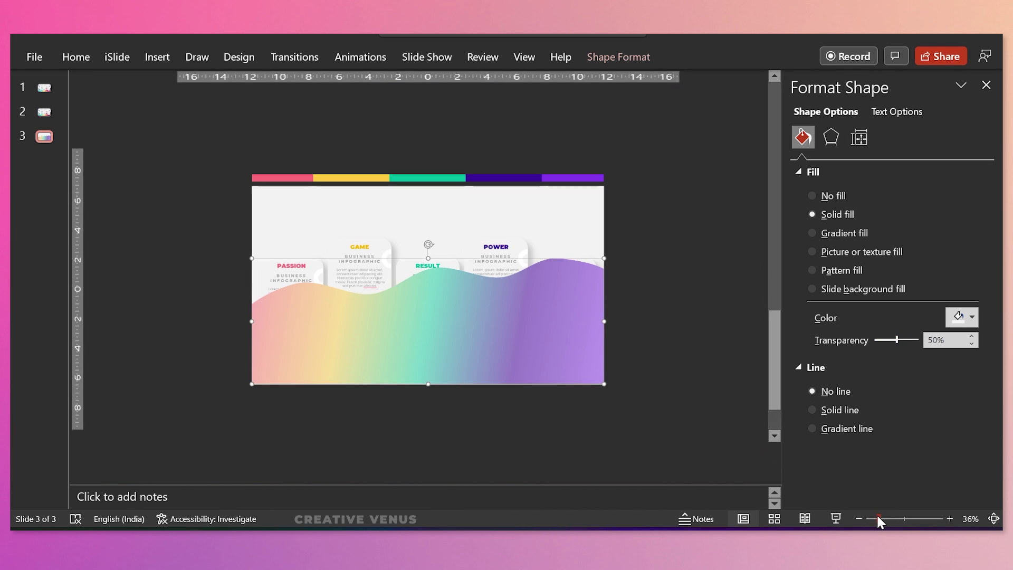
# Step: Marquee-select the wave and its overlapping cards, leaving the RESULT card out
pyautogui.click(682, 406)
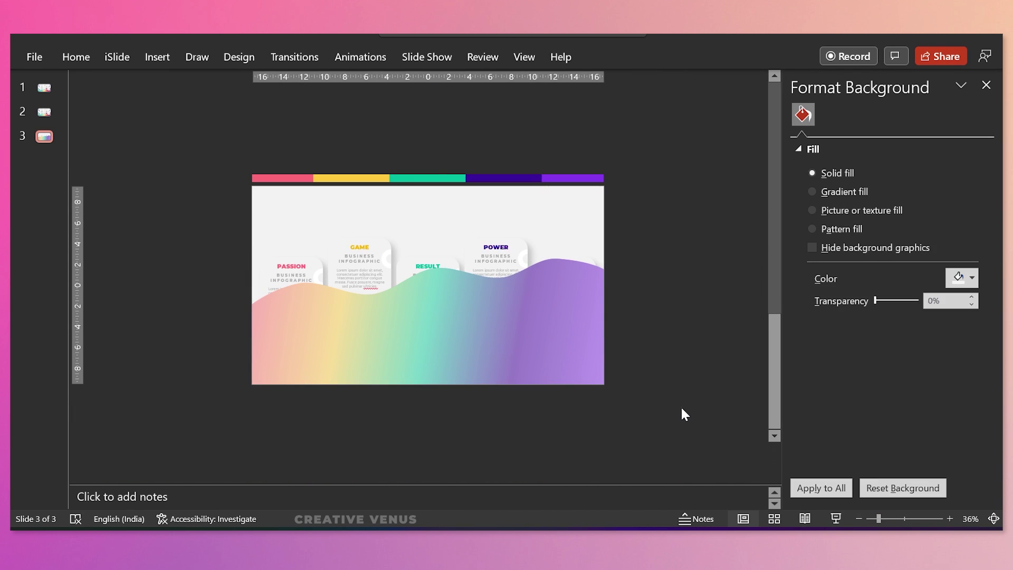
pyautogui.moveTo(680, 406); pyautogui.dragTo(220, 248)
pyautogui.keyDown('shift'); pyautogui.click(467, 252); pyautogui.keyUp('shift')
# Step: Drop the POWER and PASSION cards from the selection and send the wave to back
pyautogui.keyDown('shift'); pyautogui.click(602, 251); pyautogui.keyUp('shift')
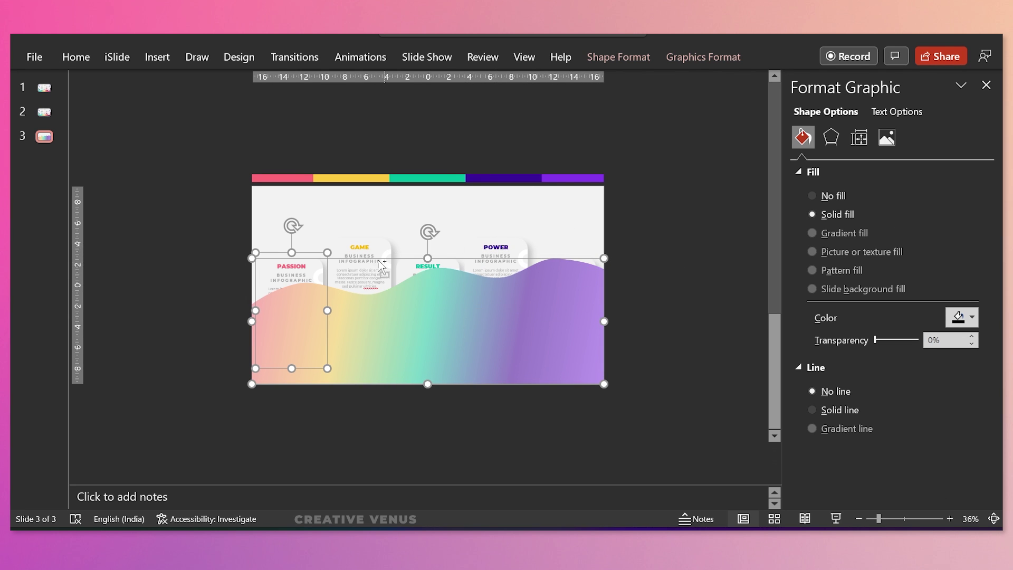
pyautogui.keyDown('shift'); pyautogui.click(333, 255); pyautogui.keyUp('shift')
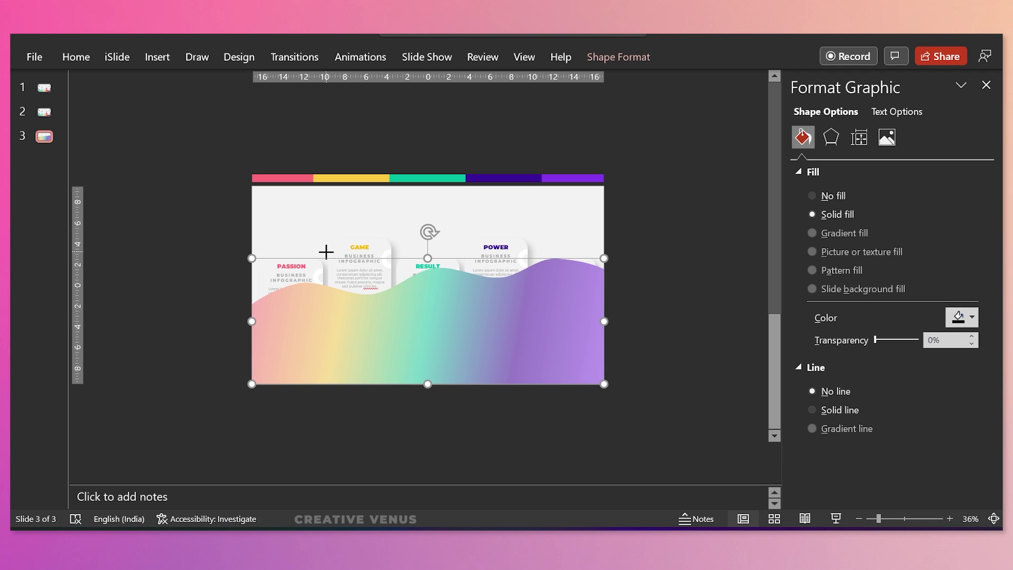
pyautogui.rightClick(477, 317)
pyautogui.click(538, 346)
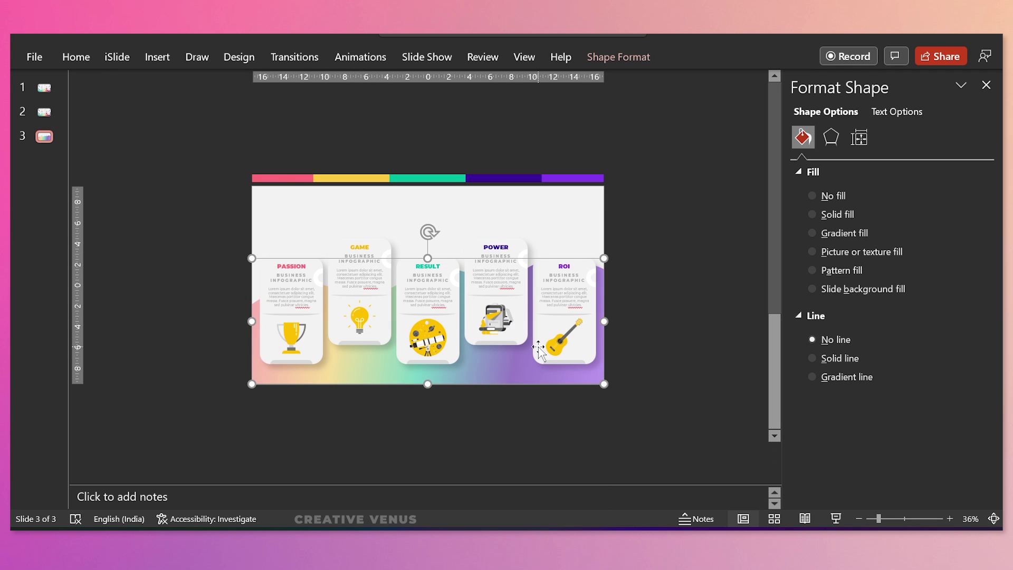
pyautogui.click(659, 316)
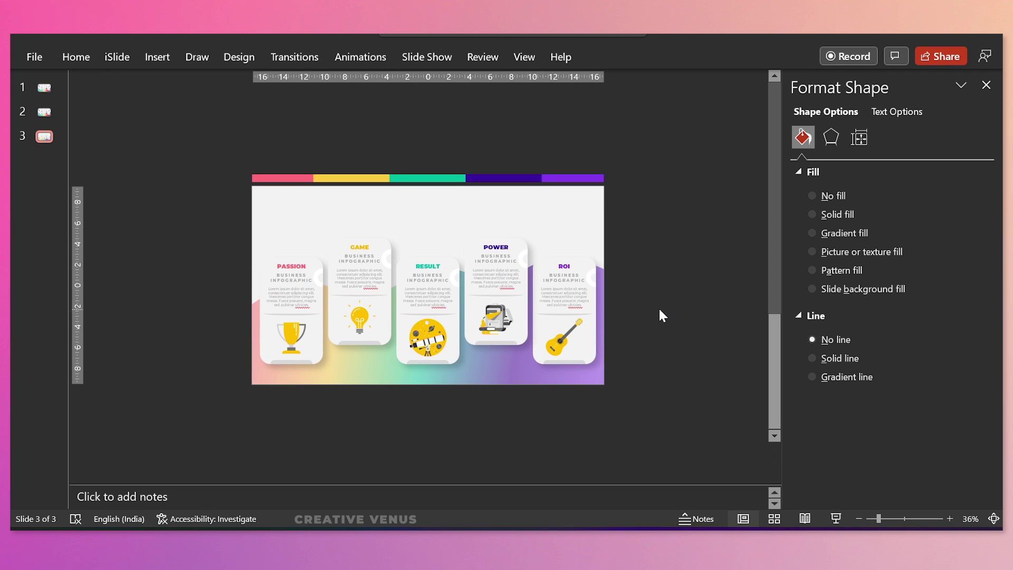
pyautogui.scroll(2, 407, 403)
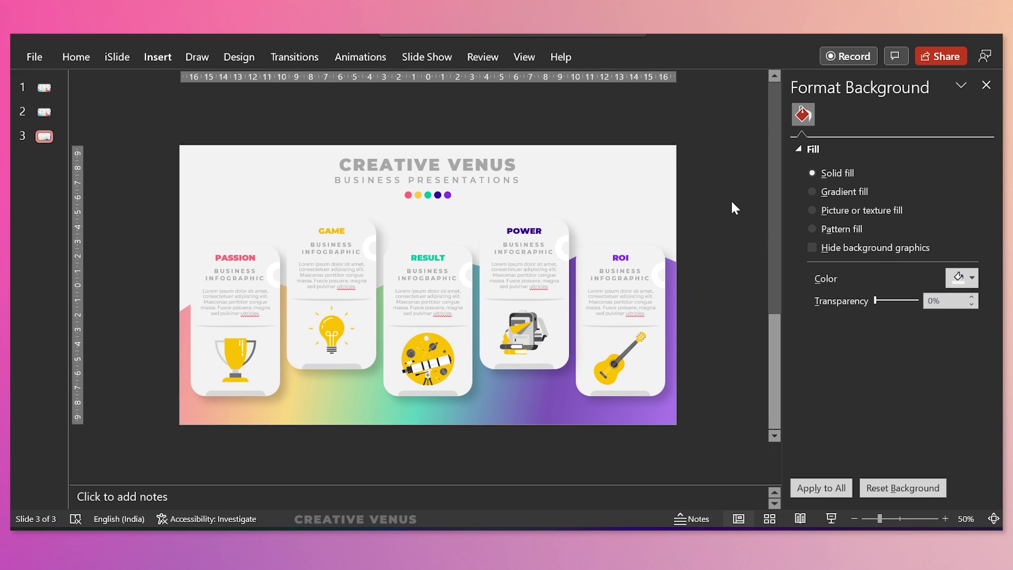
# Step: Eyedrop the trophy icon pink and the bulb icon yellow from the title dots
pyautogui.click(229, 362)
pyautogui.click(228, 362)
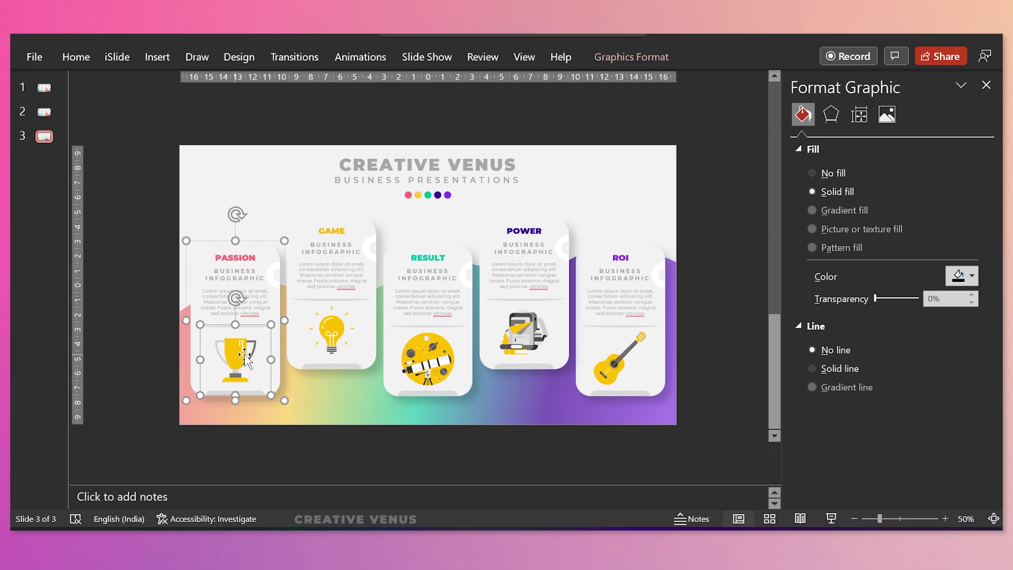
pyautogui.click(962, 287)
pyautogui.click(920, 505)
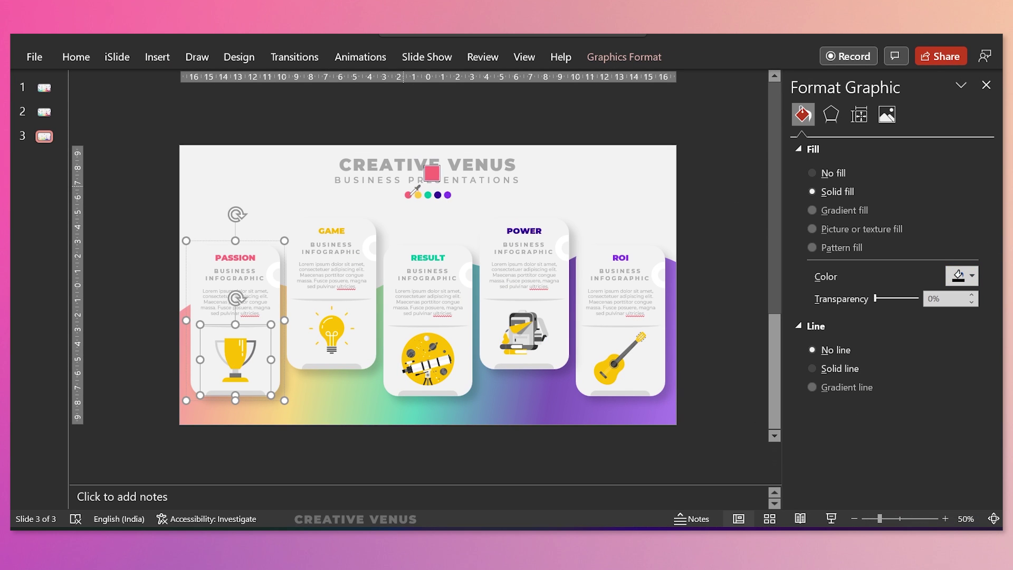
pyautogui.click(409, 193)
pyautogui.click(328, 352)
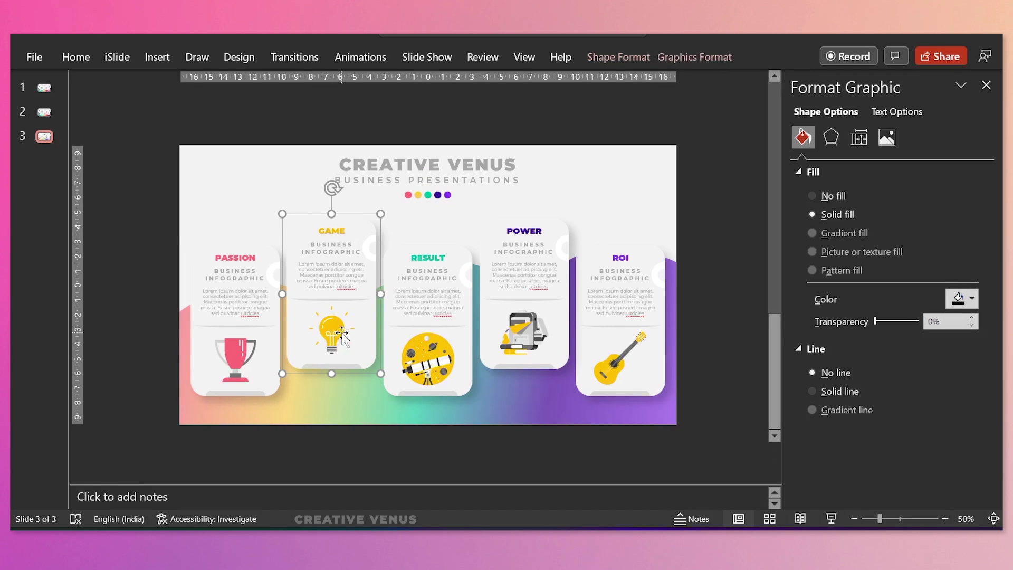
pyautogui.click(329, 352)
pyautogui.click(956, 282)
pyautogui.click(956, 283)
pyautogui.click(960, 277)
pyautogui.click(907, 505)
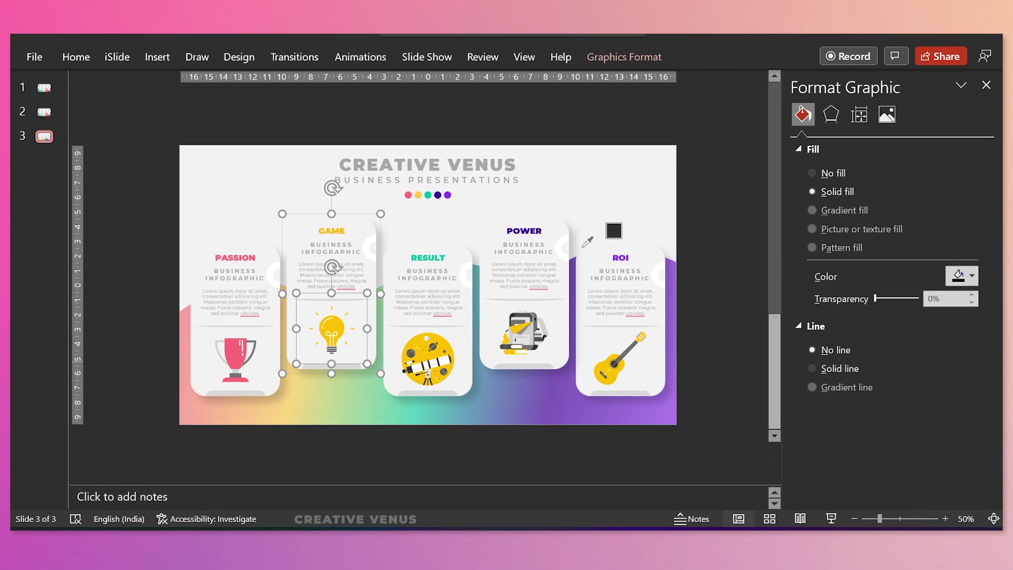
pyautogui.click(419, 194)
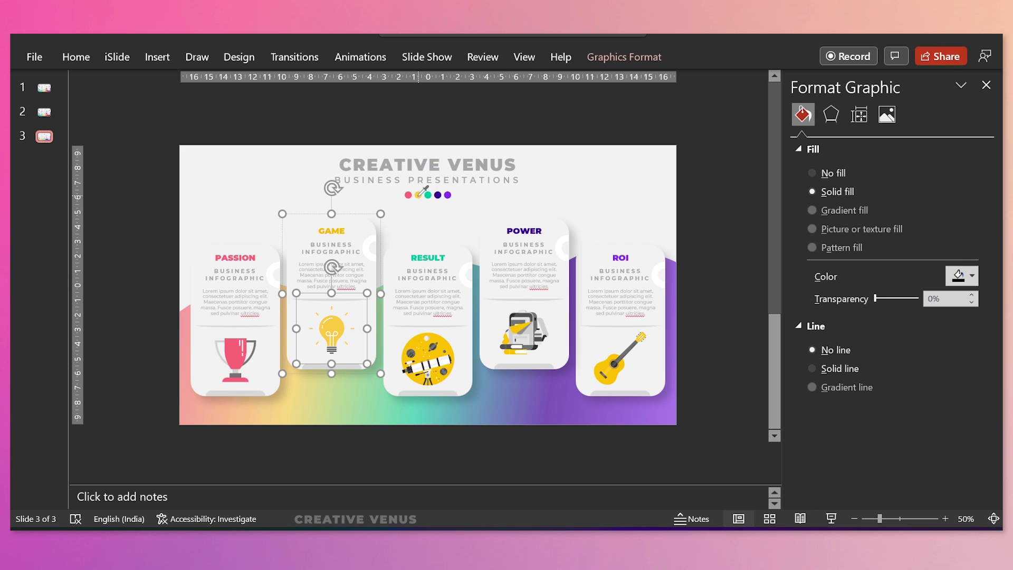
# Step: Eyedrop the telescope icon teal and the POWER card icon dark blue from the title dots
pyautogui.click(434, 342)
pyautogui.click(432, 349)
pyautogui.click(957, 276)
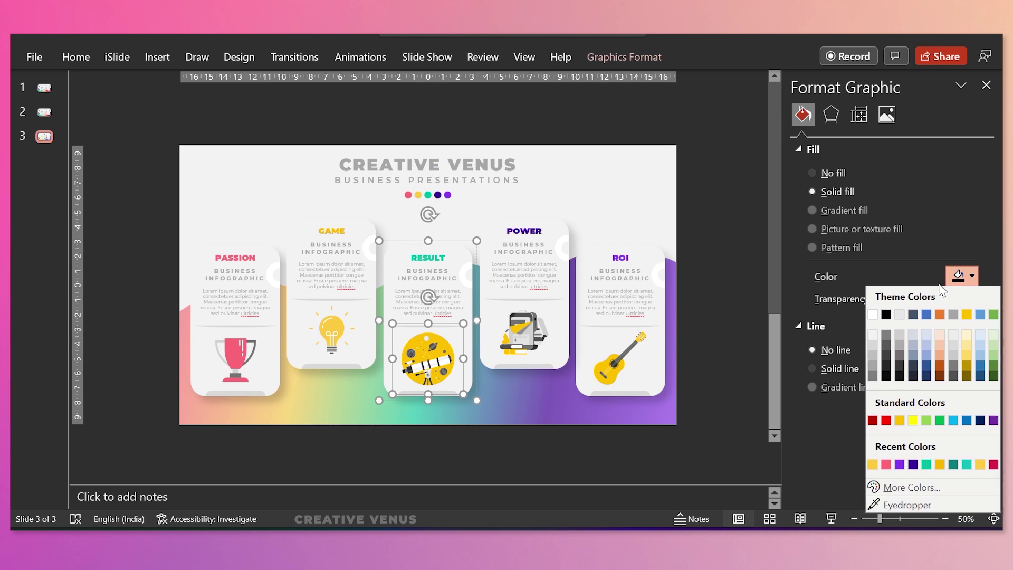
pyautogui.click(909, 505)
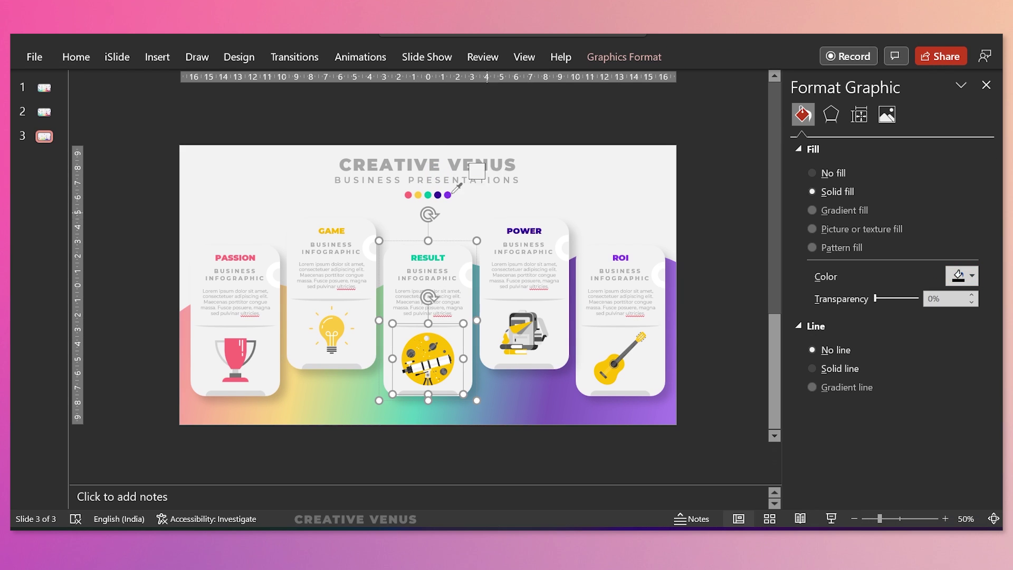
pyautogui.click(430, 194)
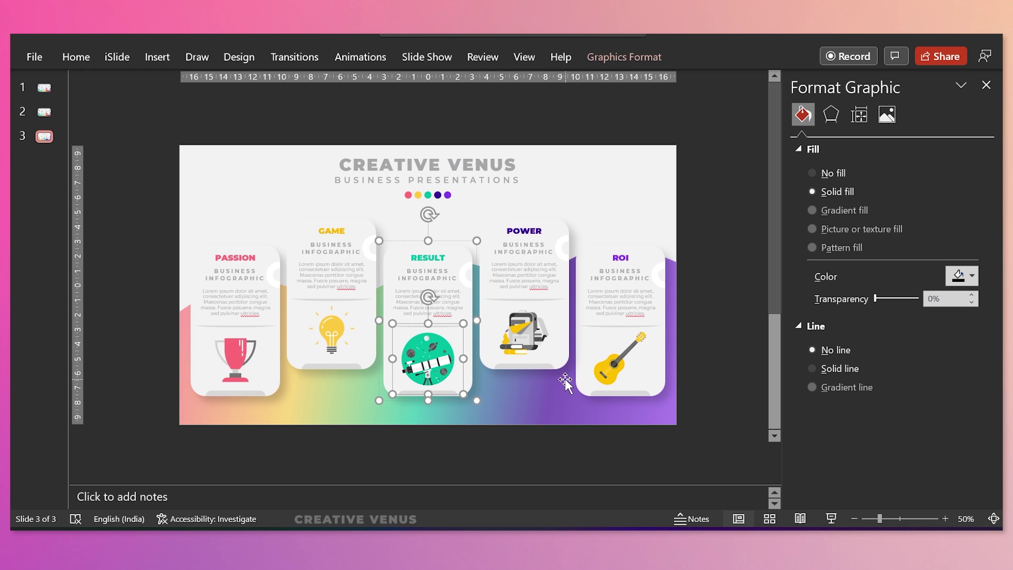
pyautogui.click(550, 358)
pyautogui.click(524, 338)
pyautogui.click(958, 275)
pyautogui.click(911, 500)
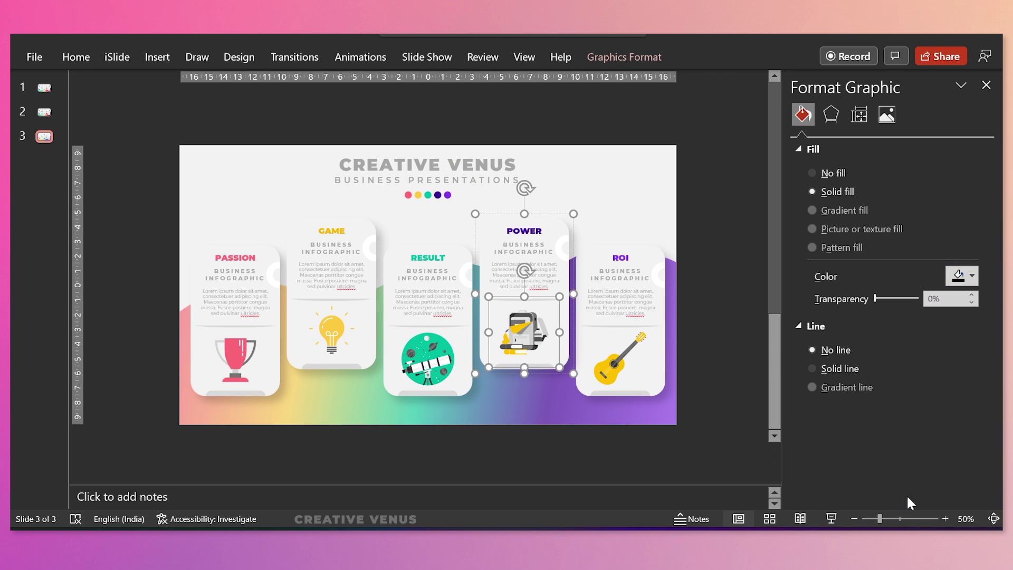
pyautogui.click(439, 192)
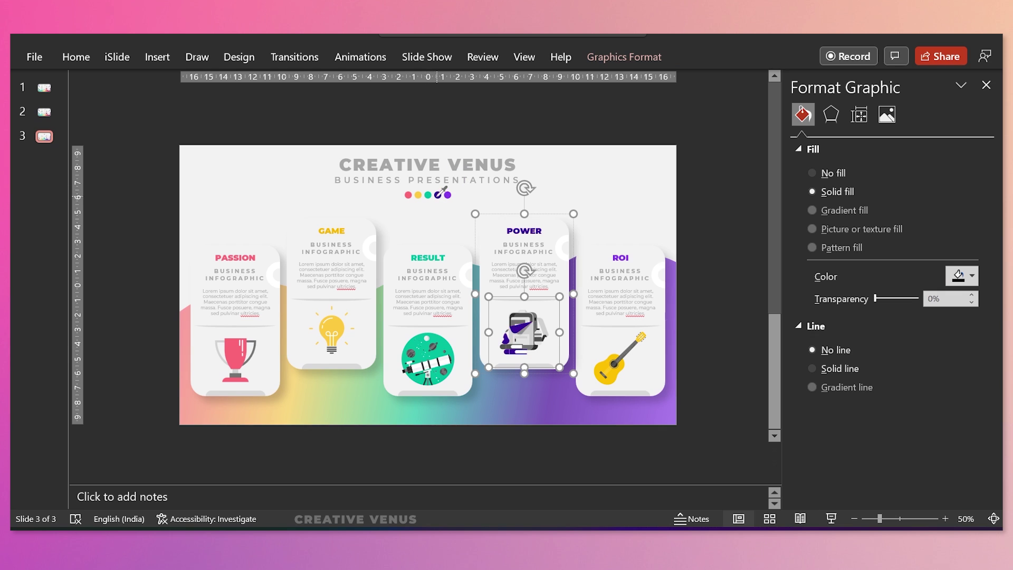
# Step: Eyedrop the ROI card's guitar icon purple from the last title dot
pyautogui.click(625, 365)
pyautogui.click(622, 365)
pyautogui.click(958, 276)
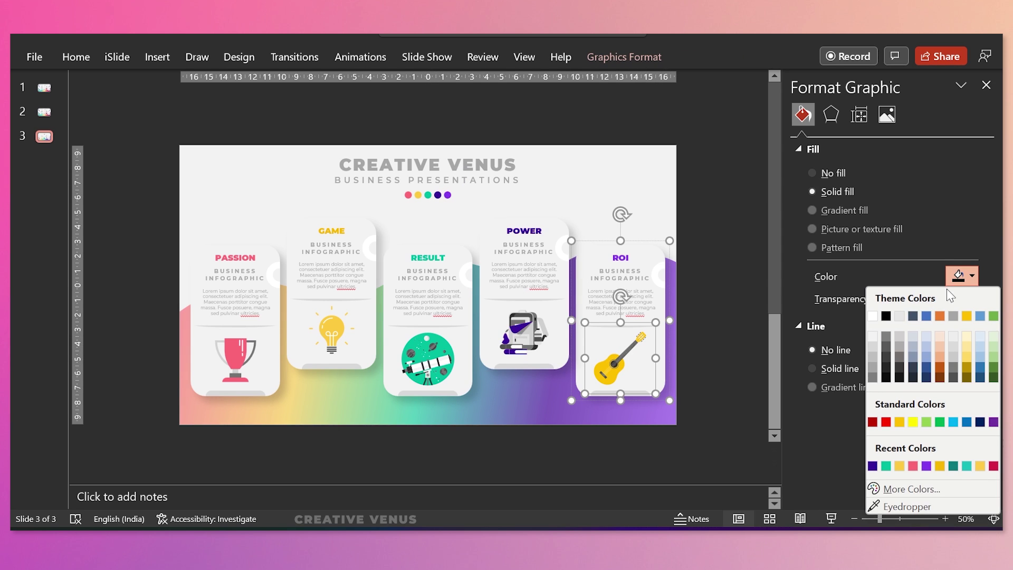
pyautogui.click(897, 505)
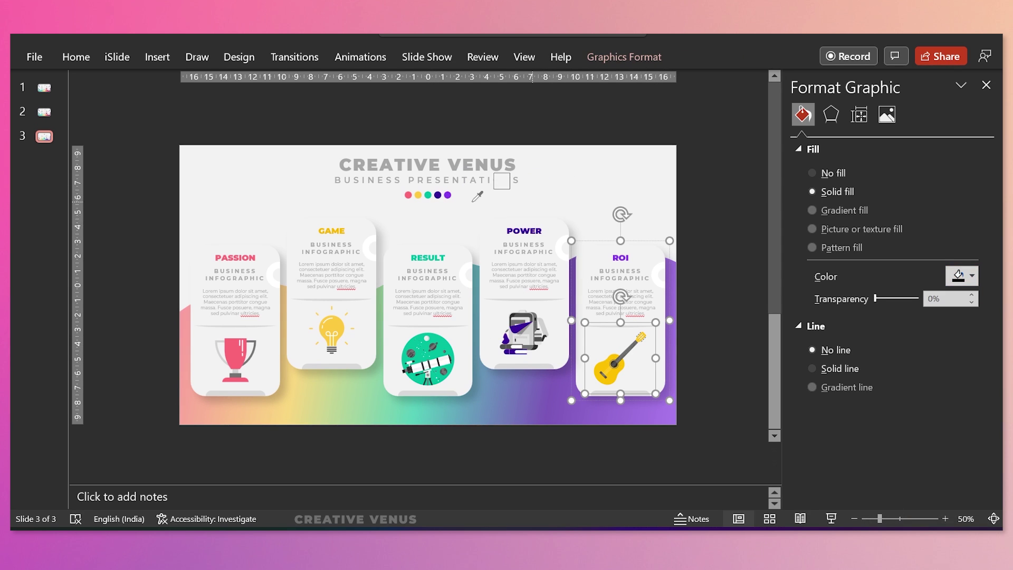
pyautogui.click(448, 195)
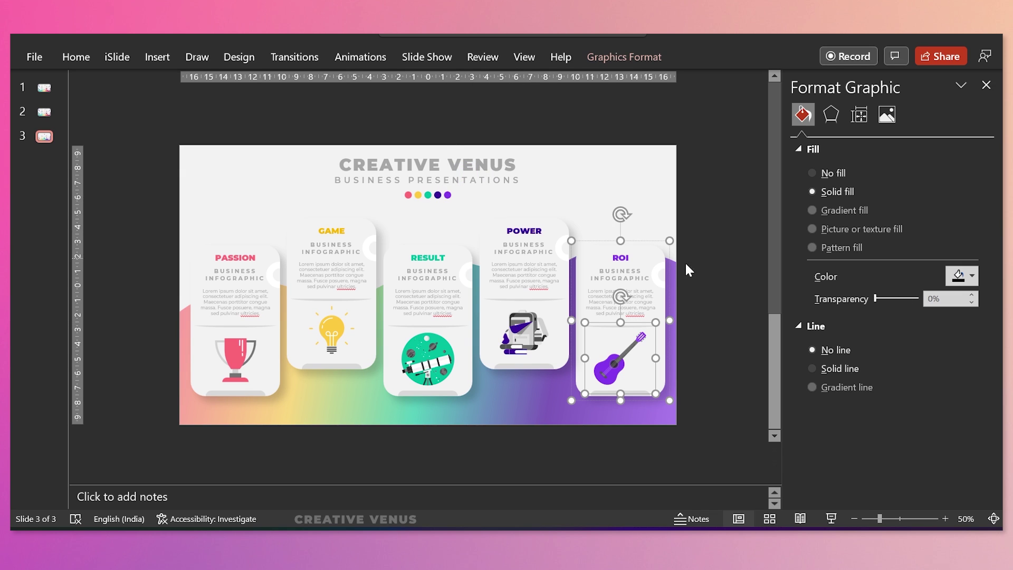
pyautogui.click(714, 289)
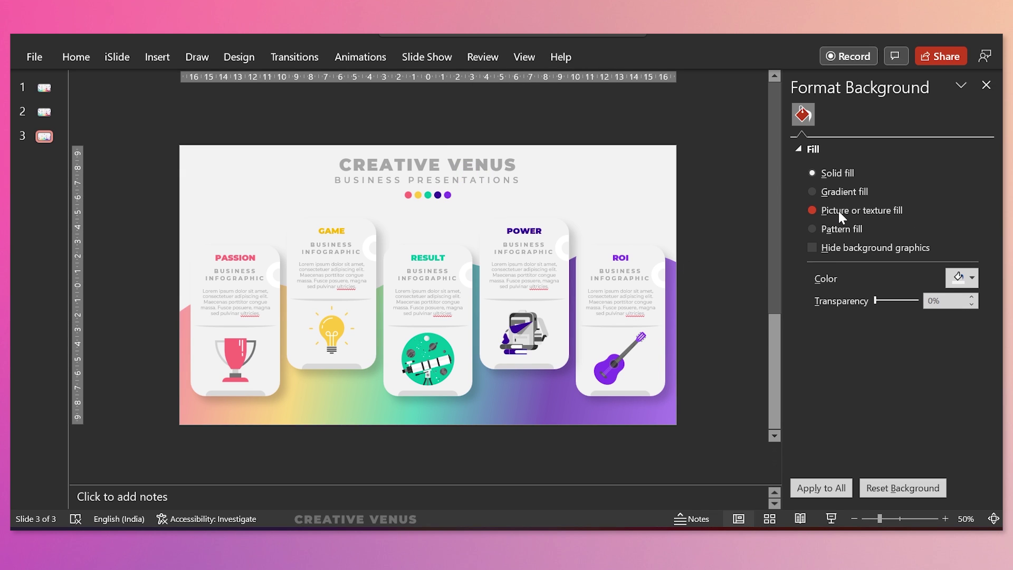
# Step: Fill the slide background with the white polygon stock image
pyautogui.click(837, 211)
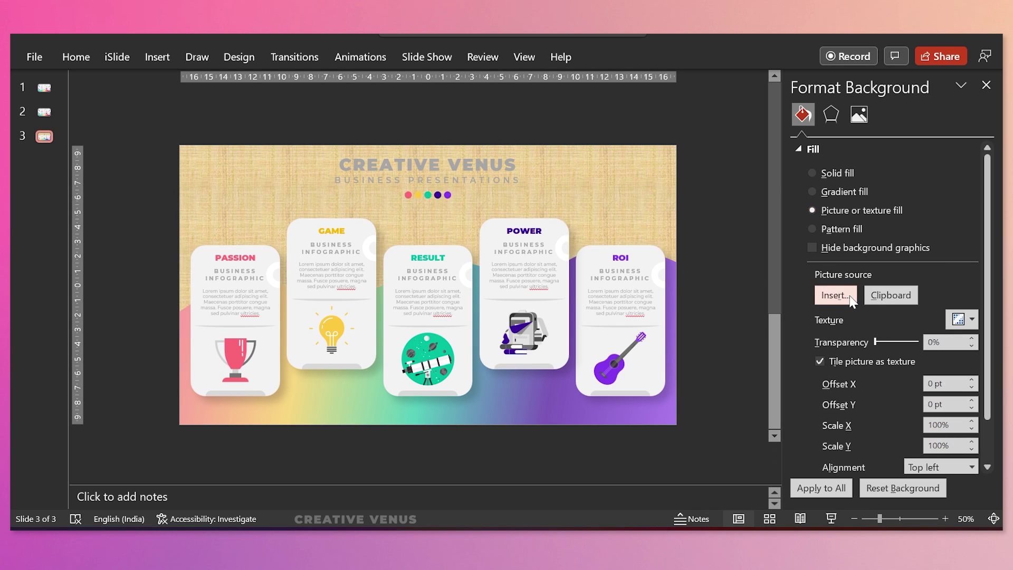
pyautogui.click(823, 296)
pyautogui.click(305, 282)
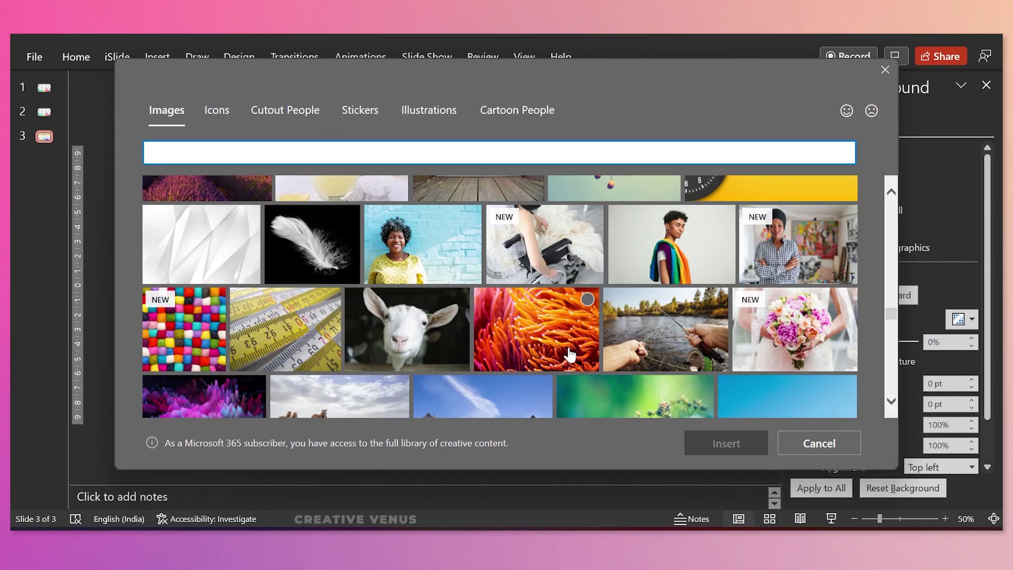
pyautogui.click(202, 256)
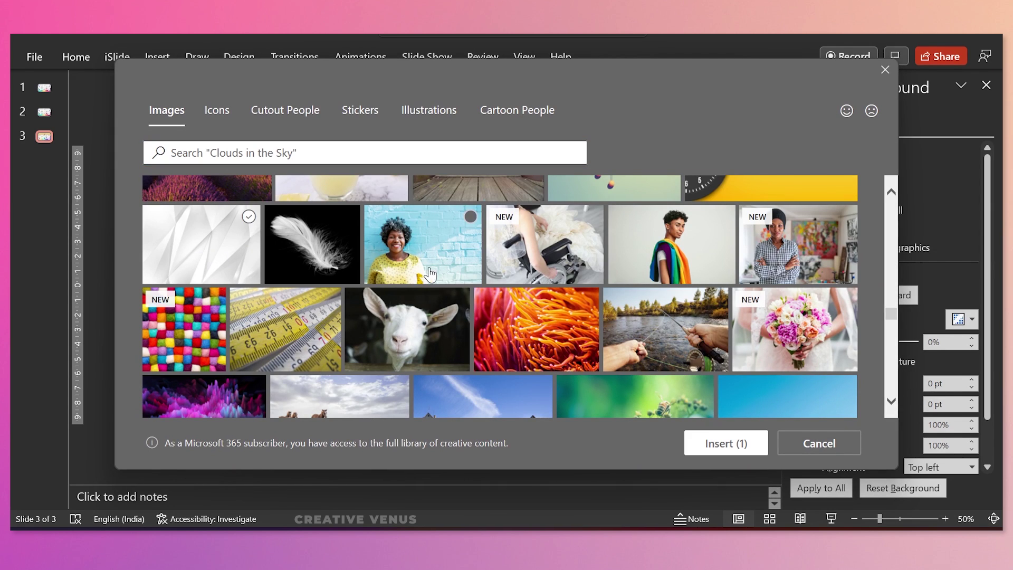
pyautogui.click(728, 444)
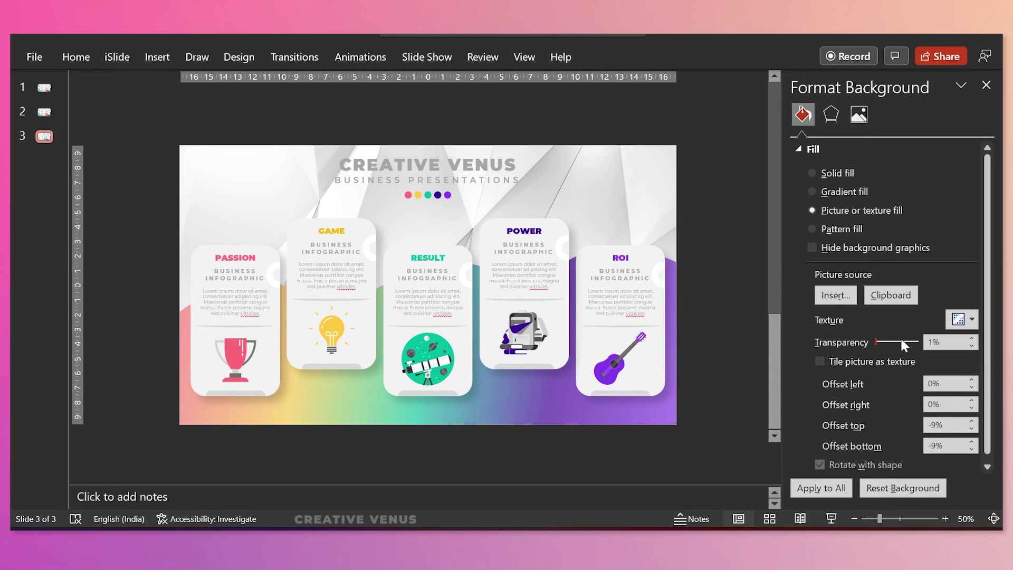
# Step: Set the background picture's transparency to about 53%
pyautogui.click(901, 341)
pyautogui.moveTo(898, 339); pyautogui.dragTo(905, 338)
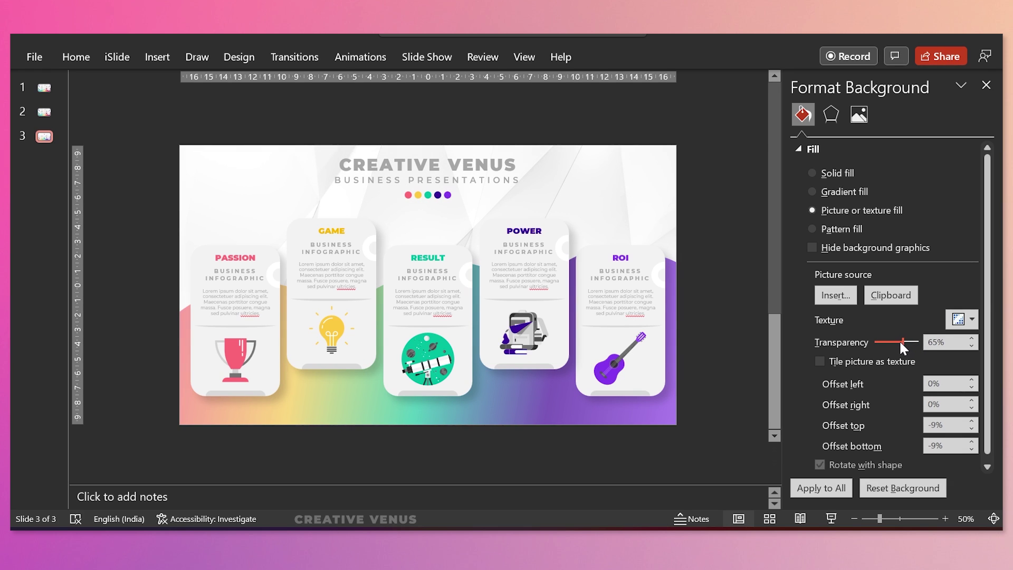
pyautogui.moveTo(900, 339); pyautogui.dragTo(898, 339)
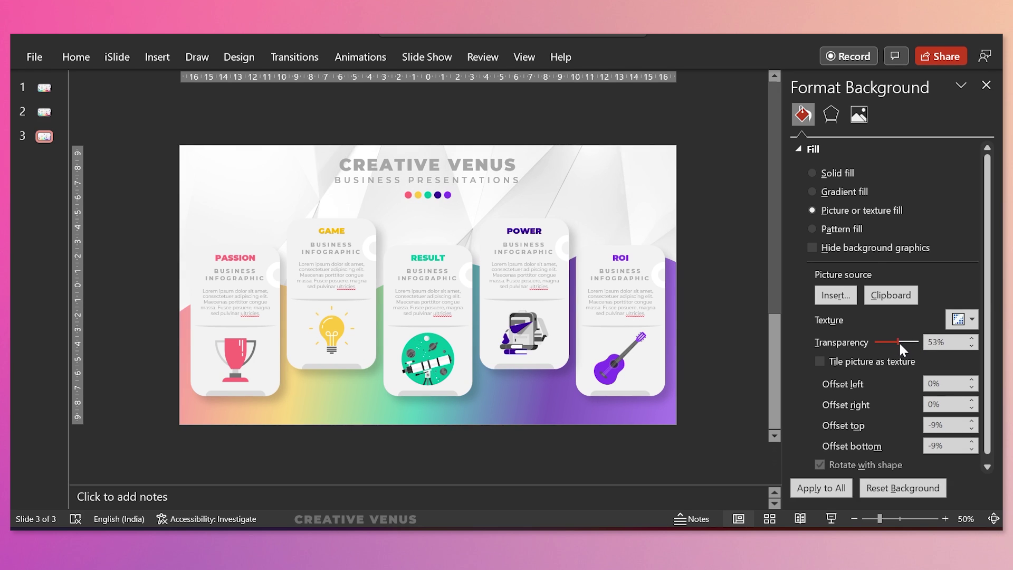